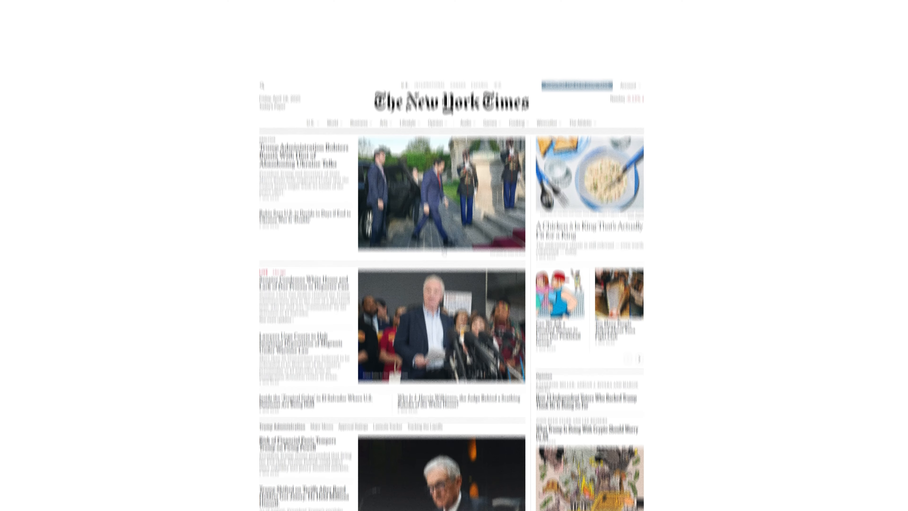
# - Paste the New York Times article screenshot into a new 1176 × 1672 px Photoshop document and export it for web as NYTimes Article.png
pyautogui.click(288, 121)
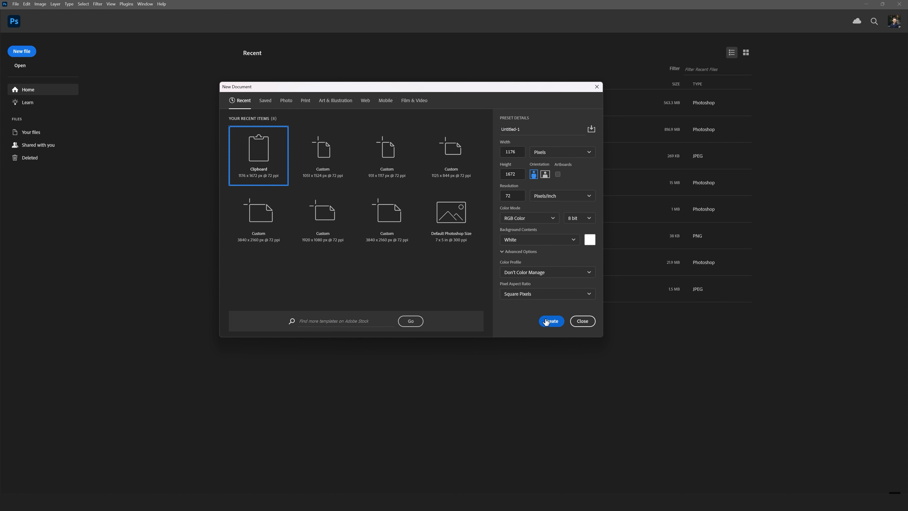
pyautogui.click(551, 321)
pyautogui.hotkey('ctrl', 'v')
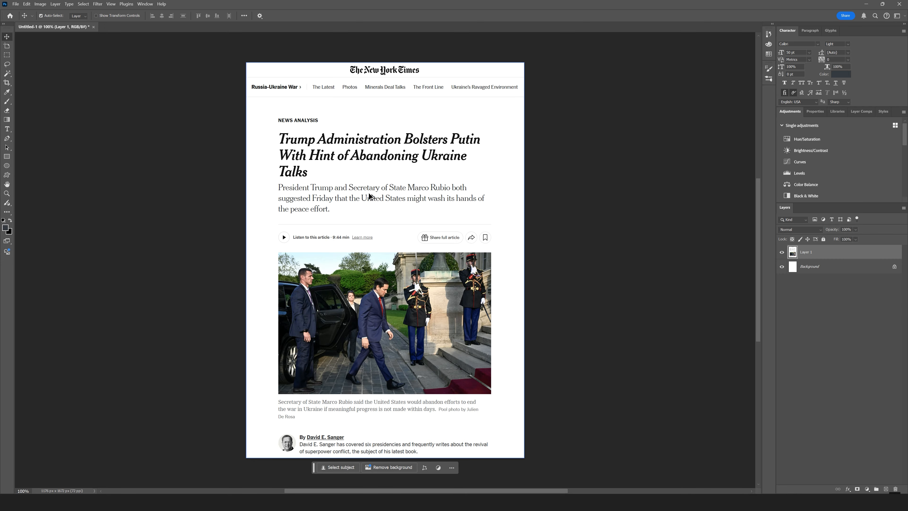
pyautogui.hotkey('ctrl', 'alt', 'shift', 's')
pyautogui.click(526, 336)
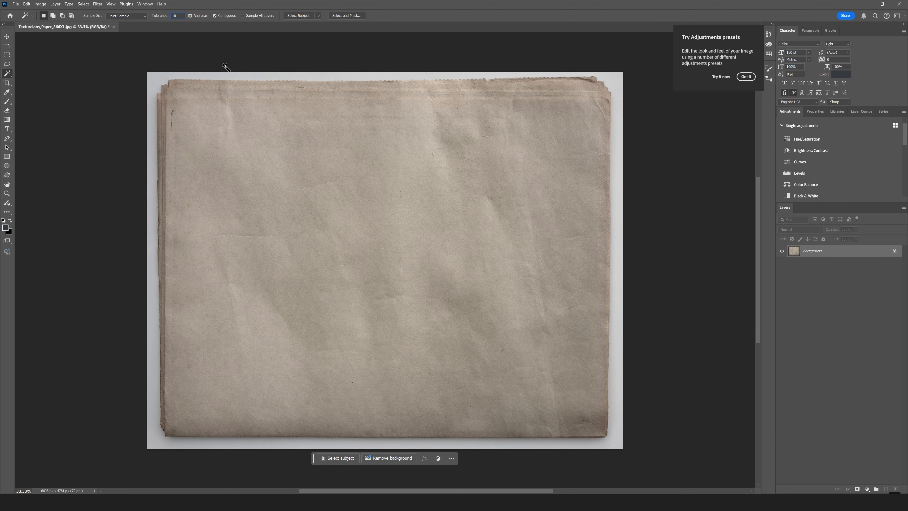
# - Select the grey backdrop around the old paper with the Magic Wand at tolerance 10 and mask it out
pyautogui.click(350, 76)
pyautogui.keyDown('shift'); pyautogui.click(605, 444); pyautogui.keyUp('shift')
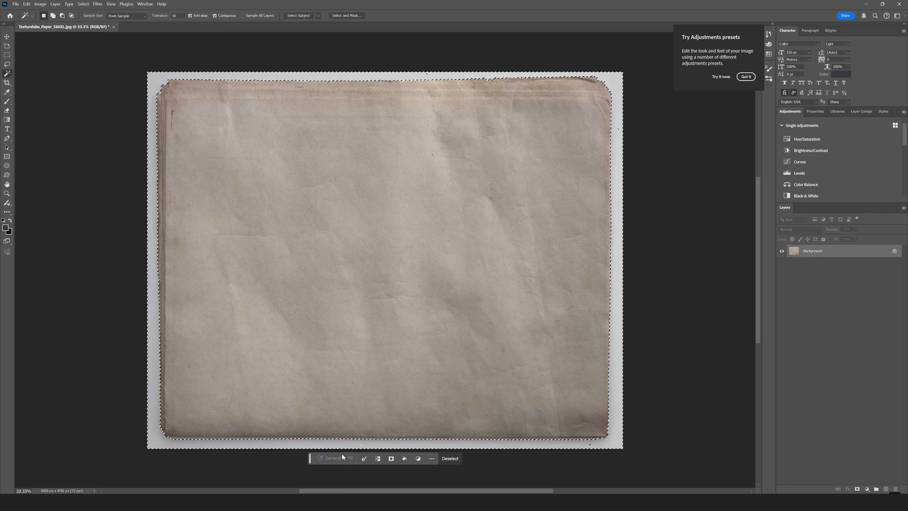
pyautogui.click(391, 459)
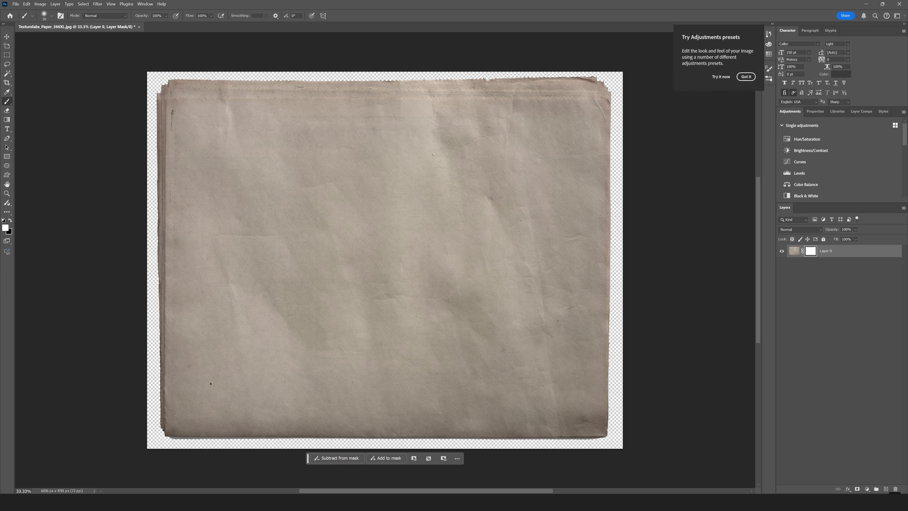
# - Paint out the leftover shadow along the paper's lower edge on the mask with a 152 px, 83% hardness brush, and export it for web
pyautogui.rightClick(211, 384)
pyautogui.moveTo(268, 382); pyautogui.dragTo(273, 383)
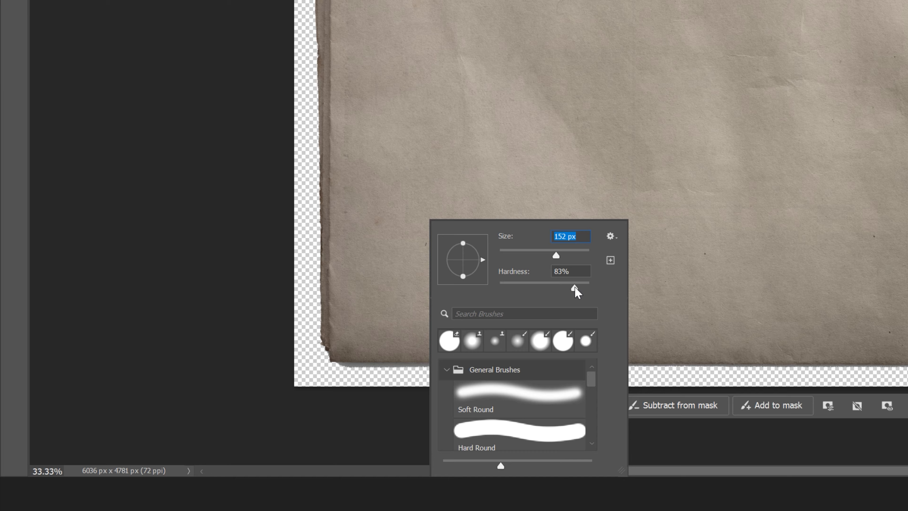
pyautogui.press('Return')
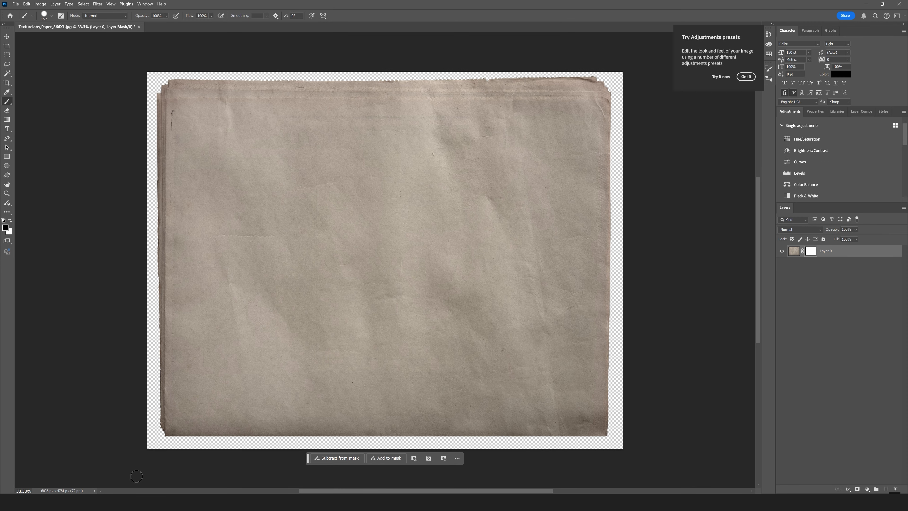
pyautogui.scroll(3, 618, 186)
pyautogui.moveTo(602, 373); pyautogui.dragTo(578, 253)
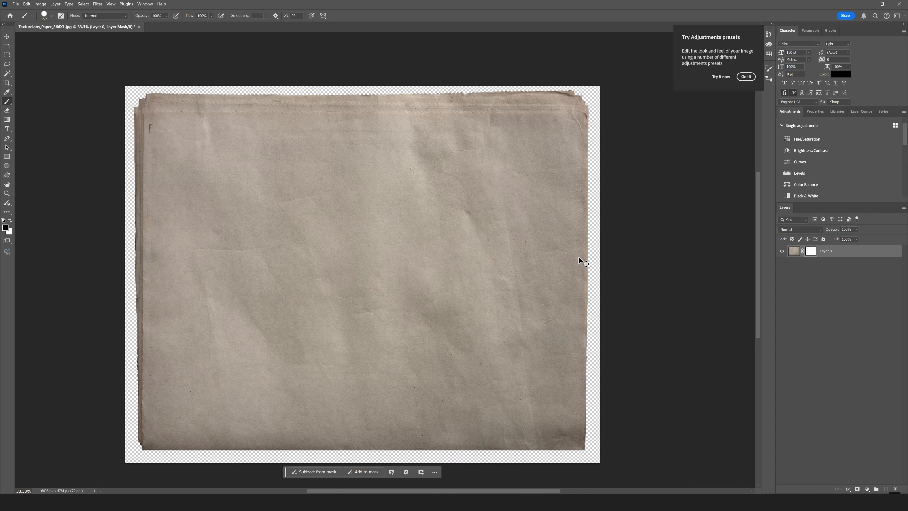
pyautogui.hotkey('ctrl', 'alt', 'shift', 's')
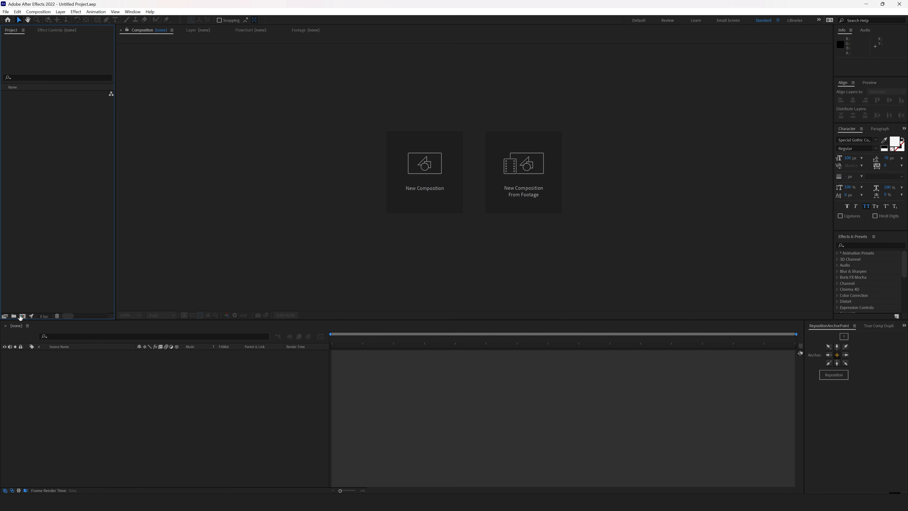
# - In After Effects, create a 3840 × 2160 composition named Article Animation and add a full-size solid named BG in colour #313131
pyautogui.click(21, 316)
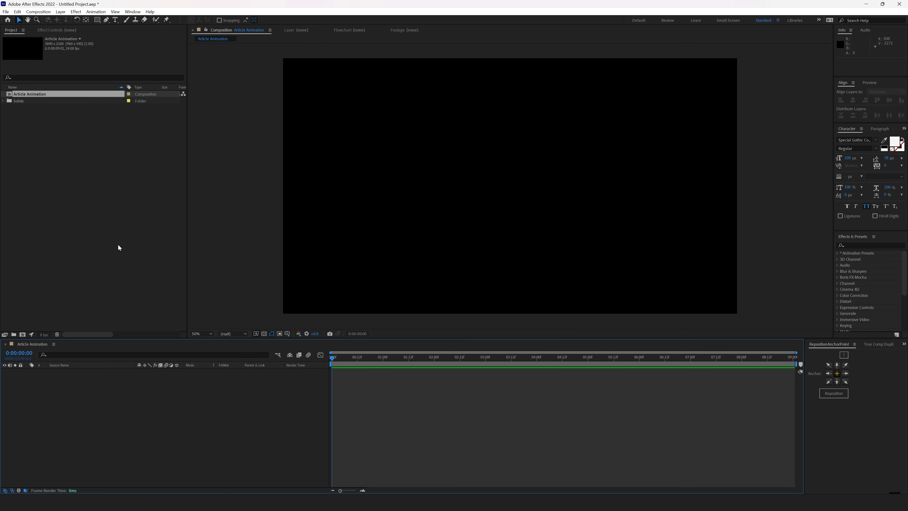
pyautogui.click(61, 11)
pyautogui.moveTo(72, 20)
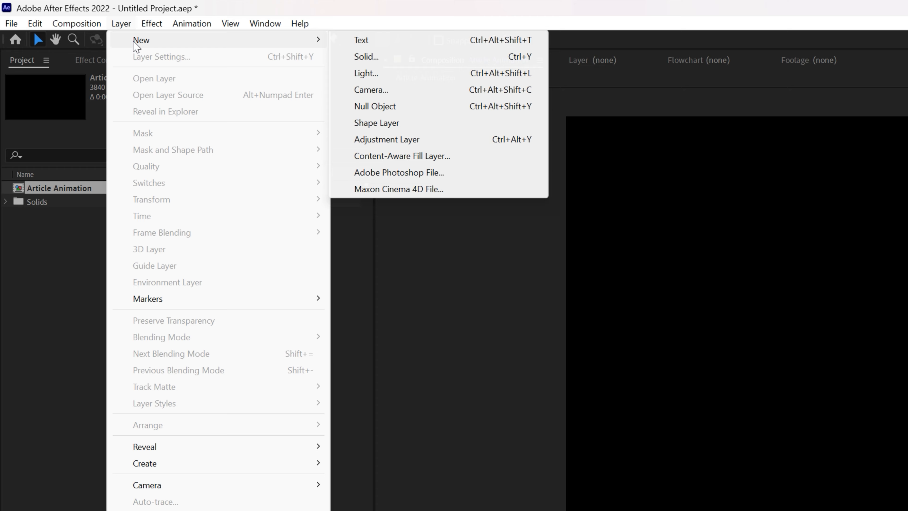
pyautogui.click(367, 56)
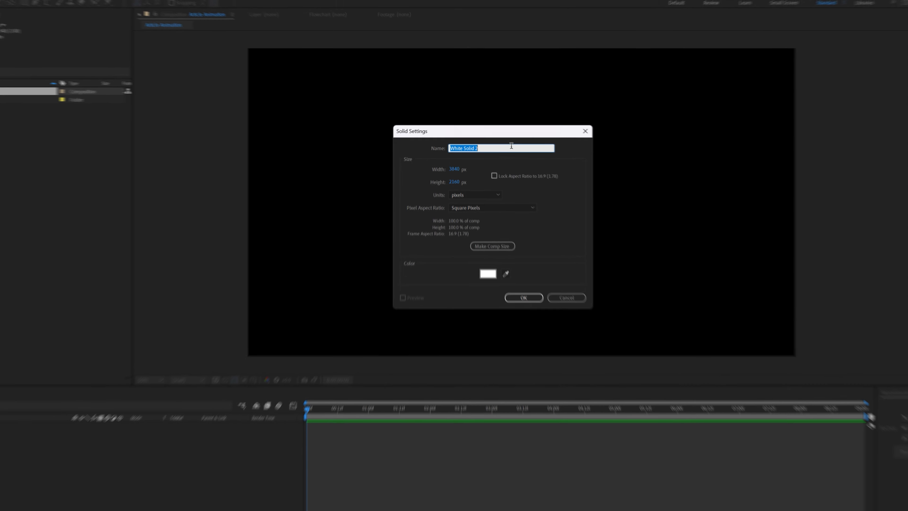
pyautogui.write('BG')
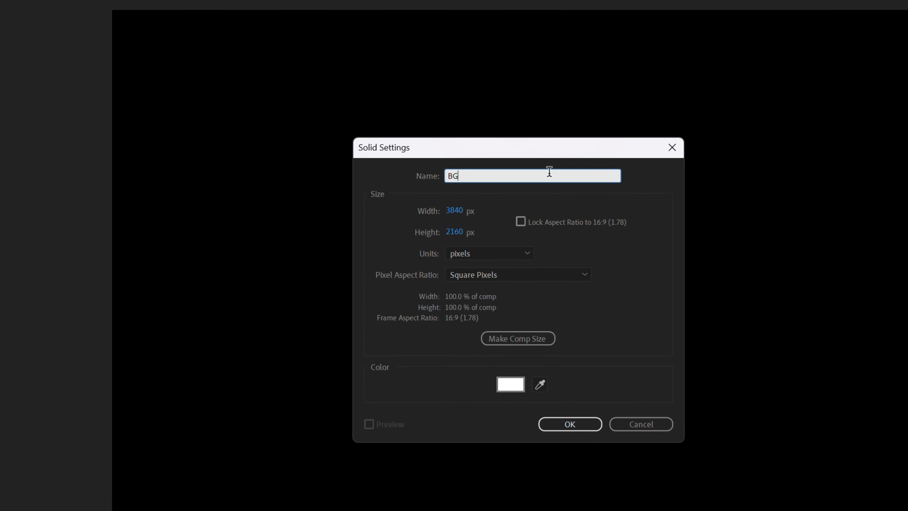
pyautogui.click(510, 383)
pyautogui.write('313131')
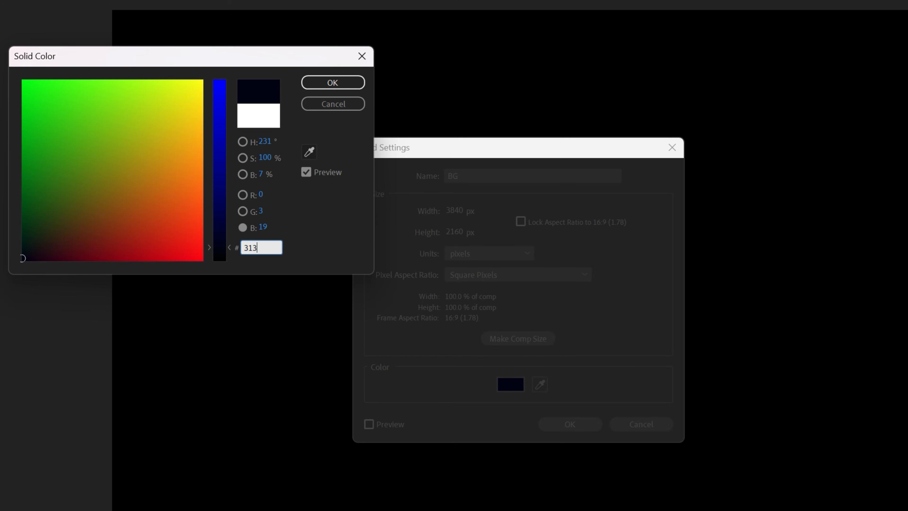
pyautogui.click(327, 88)
pyautogui.press('Return')
# - Import NYTimes Article.png, place it above the BG layer and apply the Tint effect to it
pyautogui.moveTo(335, 251); pyautogui.dragTo(82, 200)
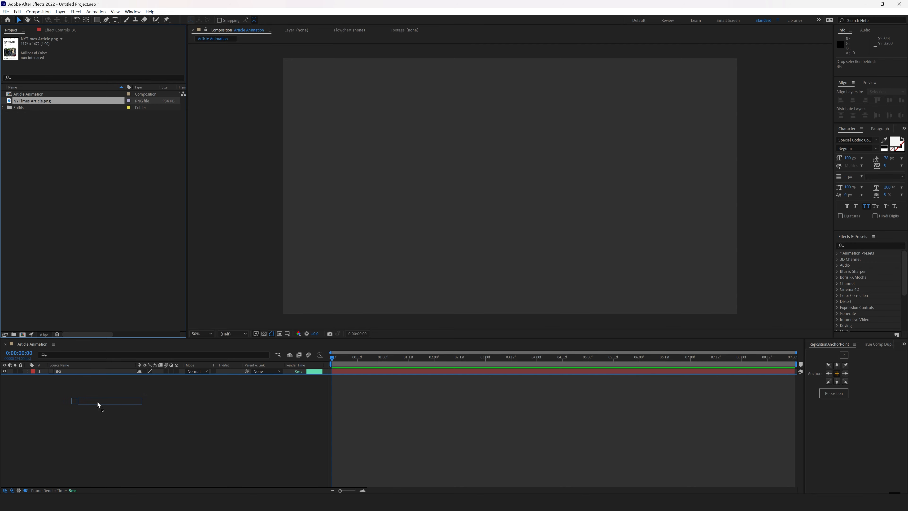
pyautogui.moveTo(93, 367); pyautogui.dragTo(107, 369)
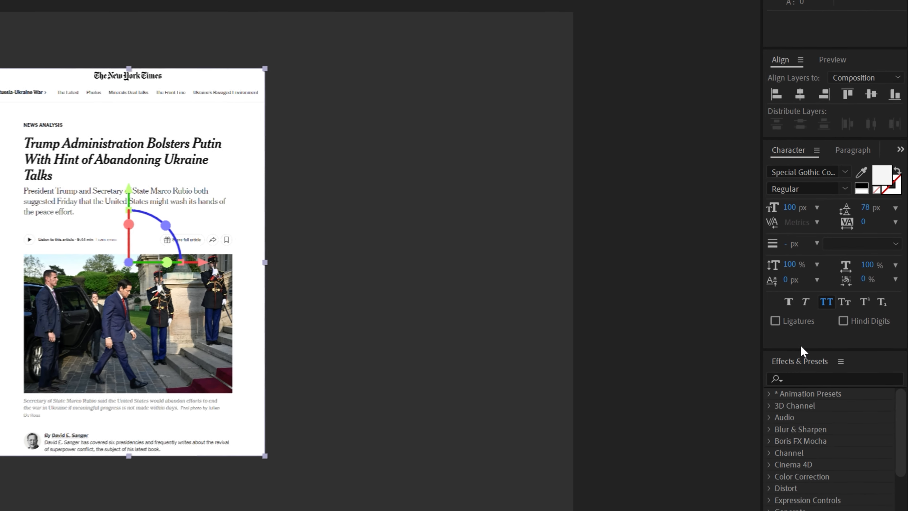
pyautogui.moveTo(800, 349); pyautogui.dragTo(809, 306)
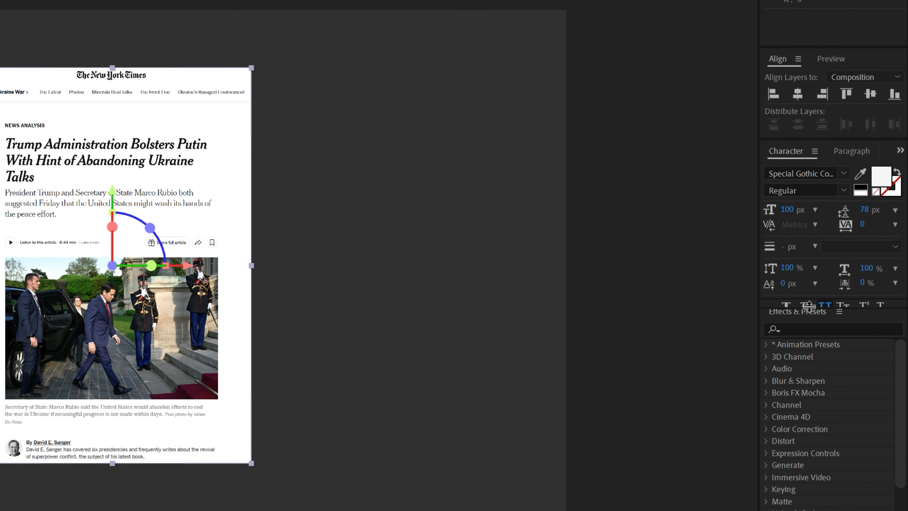
pyautogui.click(821, 329)
pyautogui.write('tint')
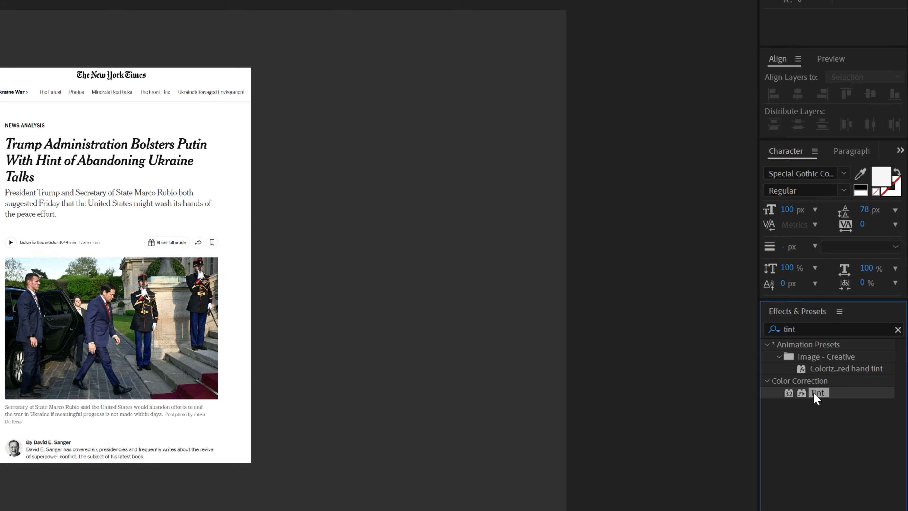
pyautogui.moveTo(813, 392); pyautogui.dragTo(67, 374)
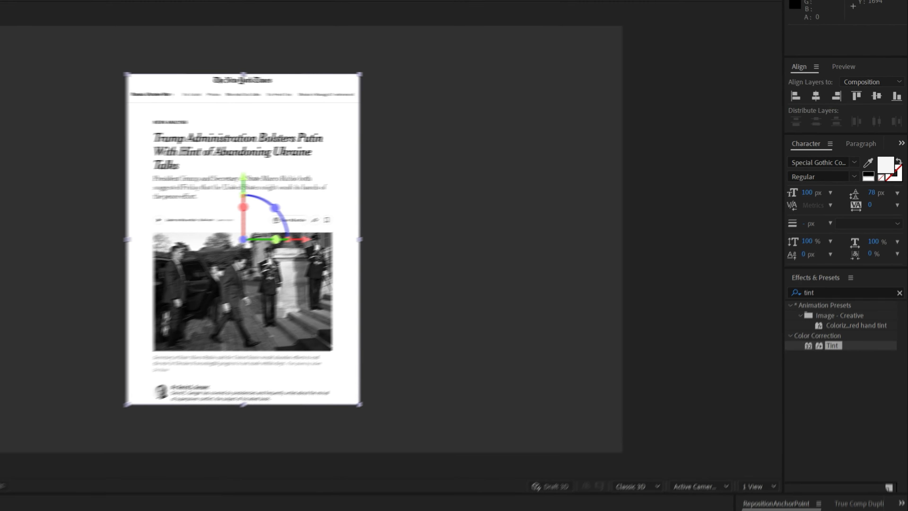
# - Apply Fast Box Blur to the article layer with a blur radius of 1
pyautogui.hotkey('ctrl', 'f')
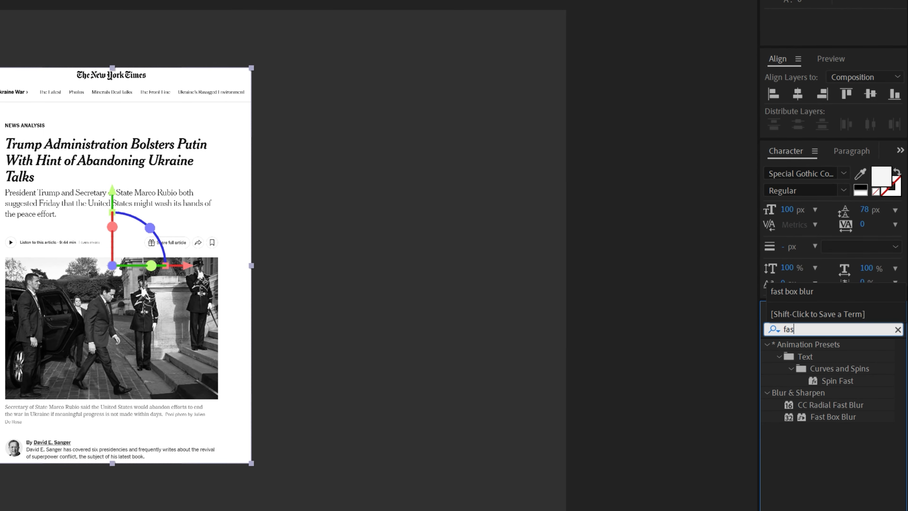
pyautogui.doubleClick(833, 416)
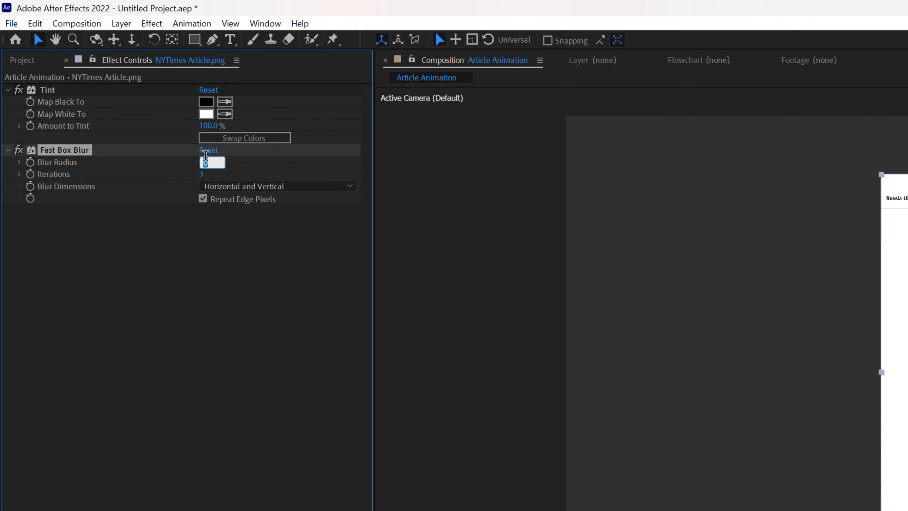
pyautogui.press('Return')
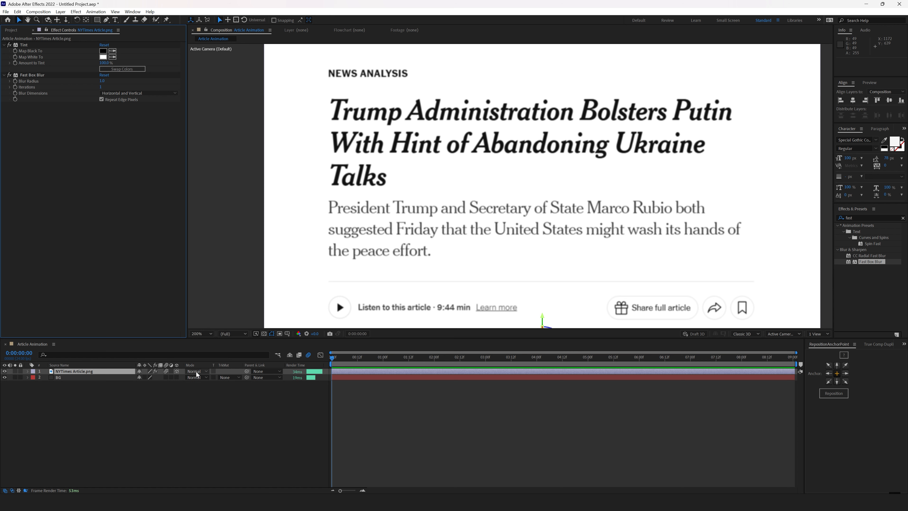
# - Set the article layer's blending mode to Multiply
pyautogui.click(195, 371)
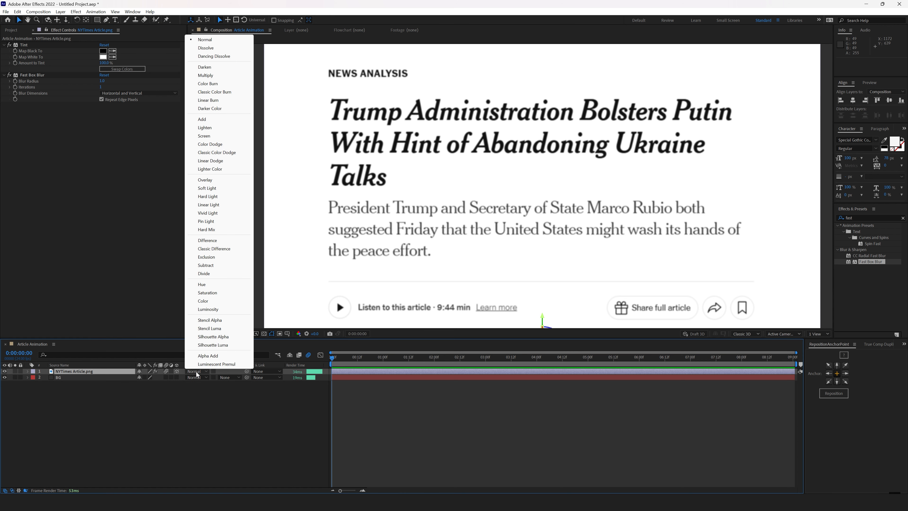
pyautogui.click(206, 75)
pyautogui.scroll(-2, 380, 182)
pyautogui.click(278, 473)
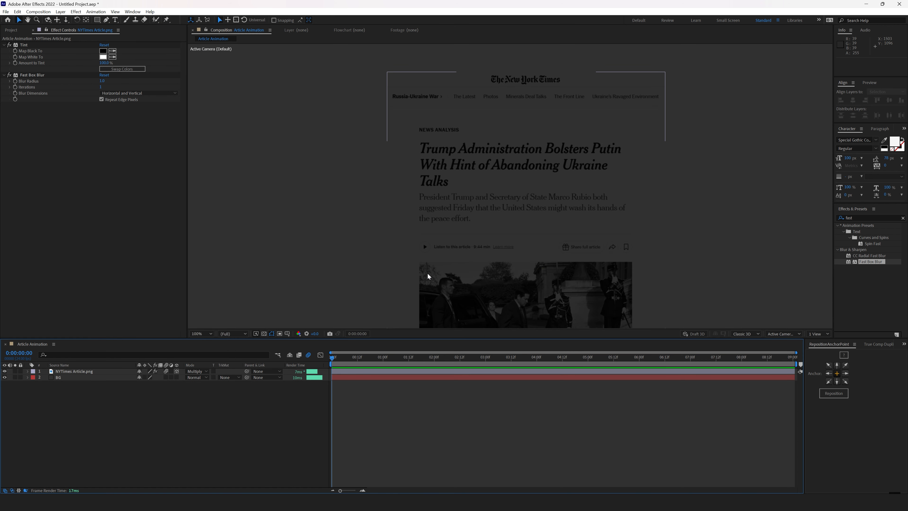
pyautogui.scroll(-2, 427, 272)
pyautogui.moveTo(450, 269); pyautogui.dragTo(432, 224)
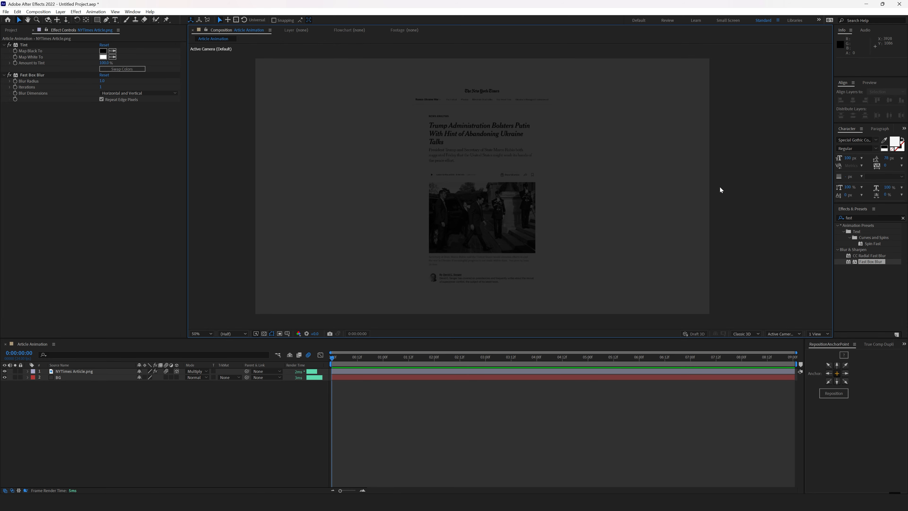
# - Import Texturelabs_Paper_366XL-no-BG1.png and place it between the article layer and the BG solid
pyautogui.hotkey('alt', 'Tab')
pyautogui.moveTo(413, 254); pyautogui.dragTo(183, 404)
pyautogui.moveTo(118, 448); pyautogui.dragTo(117, 446)
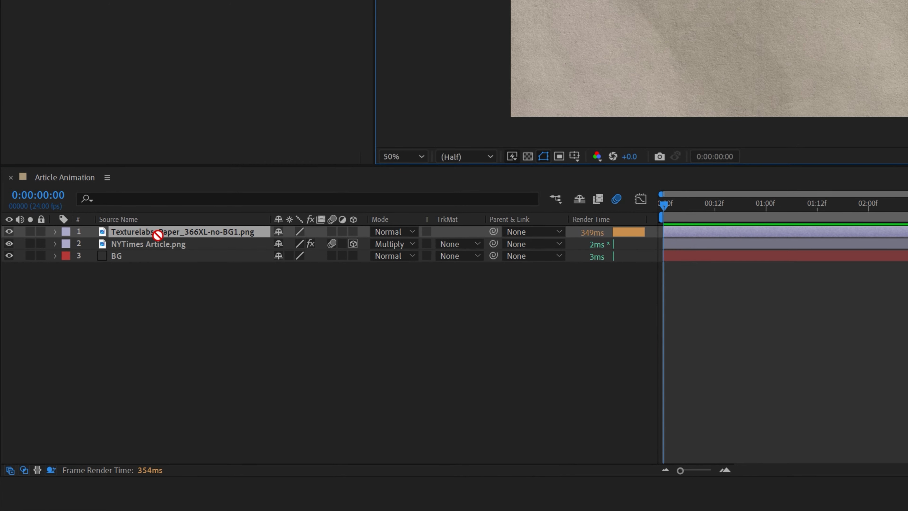
pyautogui.moveTo(158, 235); pyautogui.dragTo(166, 252)
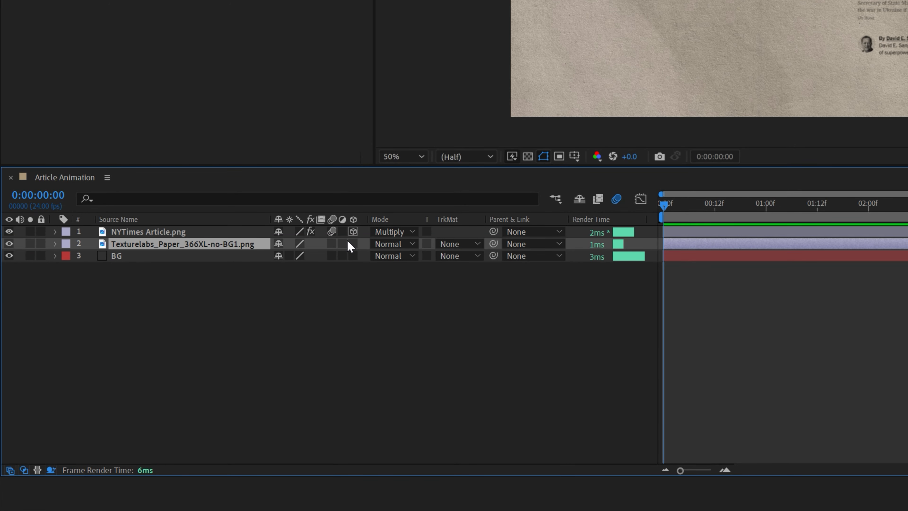
# - Enable motion blur and 3D for the paper texture layer and scale it down to about 42%
pyautogui.click(332, 246)
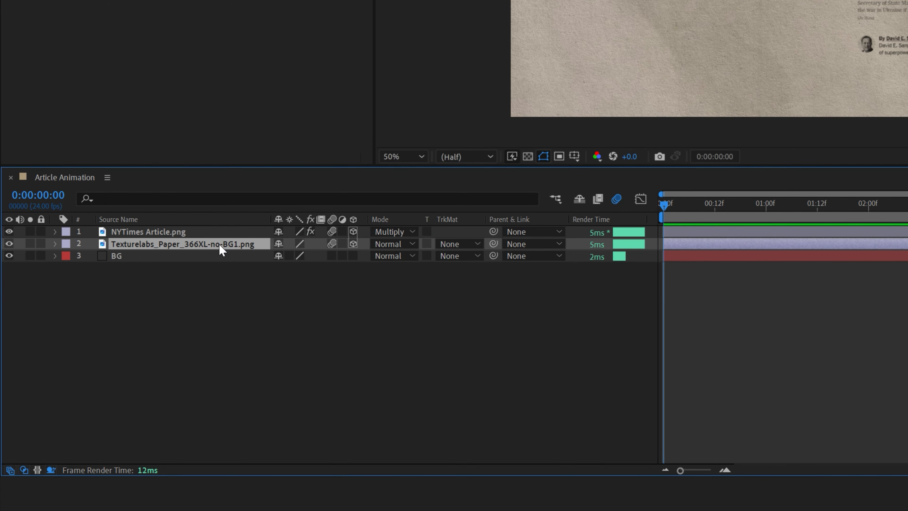
pyautogui.press('s')
pyautogui.moveTo(296, 255); pyautogui.dragTo(255, 255)
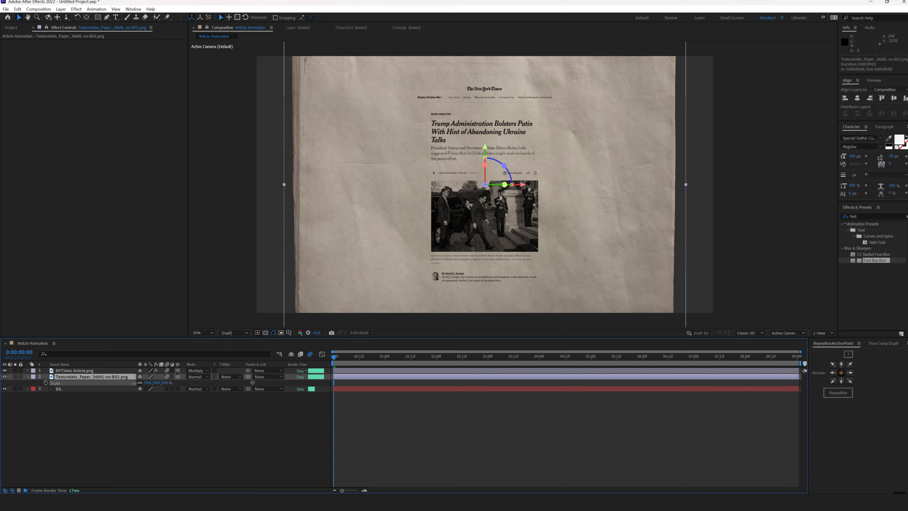
# - Move the paper texture and the article down in the composition so the paper's upper edge shows in frame
pyautogui.moveTo(384, 177); pyautogui.dragTo(390, 216)
pyautogui.click(96, 372)
pyautogui.moveTo(474, 199); pyautogui.dragTo(473, 243)
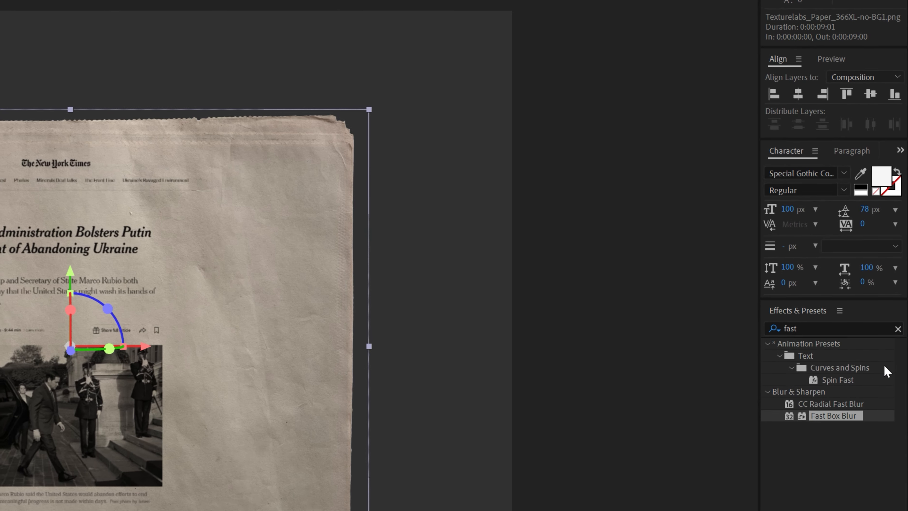
# - Apply the Tint effect to the paper texture layer
pyautogui.doubleClick(848, 218)
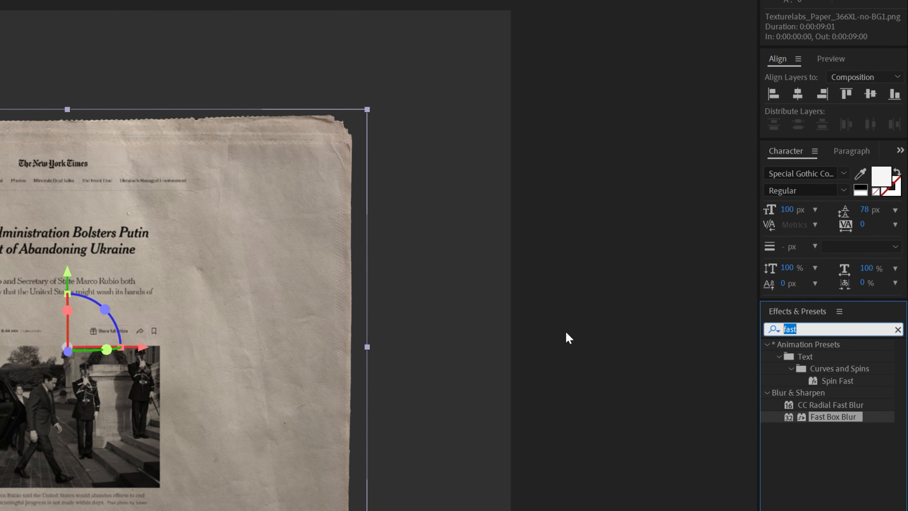
pyautogui.write('tint')
pyautogui.doubleClick(818, 391)
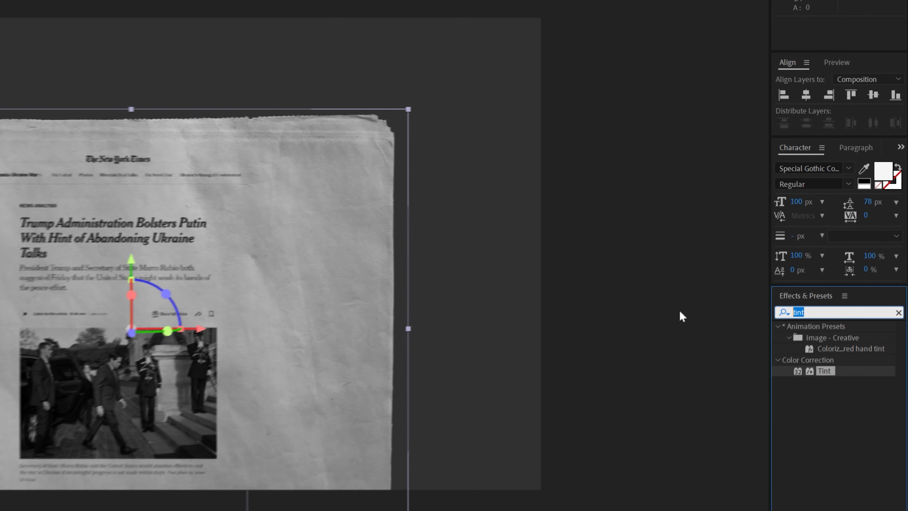
# - Apply the Curves effect to the paper texture layer and raise the RGB curve's highlights to brighten the paper to near white
pyautogui.write('c')
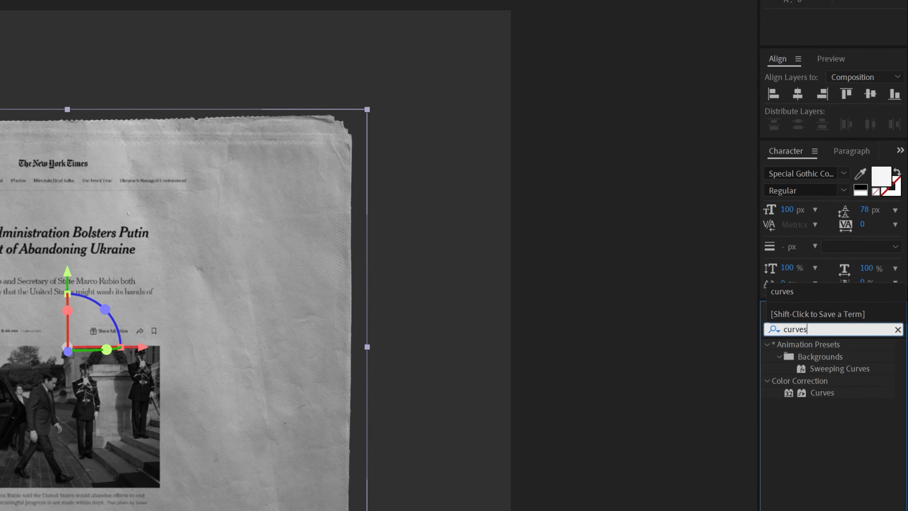
pyautogui.write('urves')
pyautogui.doubleClick(822, 392)
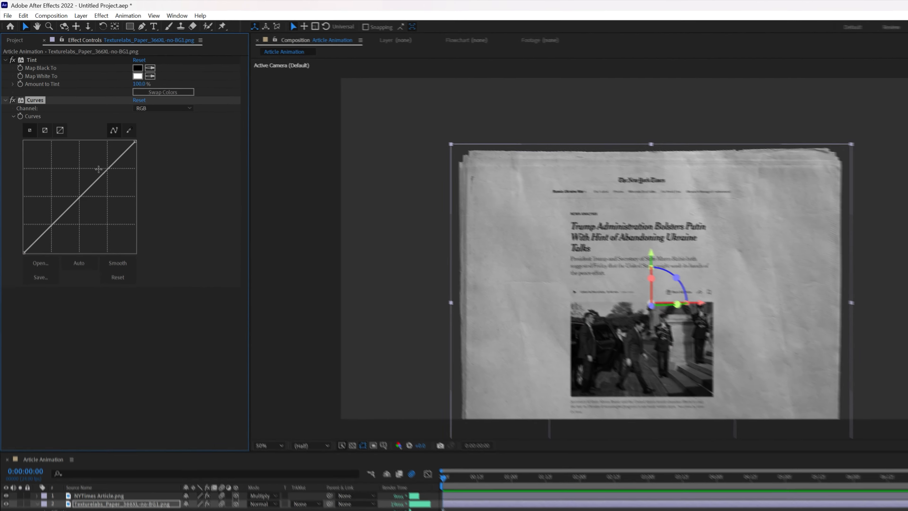
pyautogui.moveTo(99, 168)
pyautogui.mouseDown()
pyautogui.moveTo(104, 146)
pyautogui.moveTo(114, 160)
pyautogui.mouseUp()
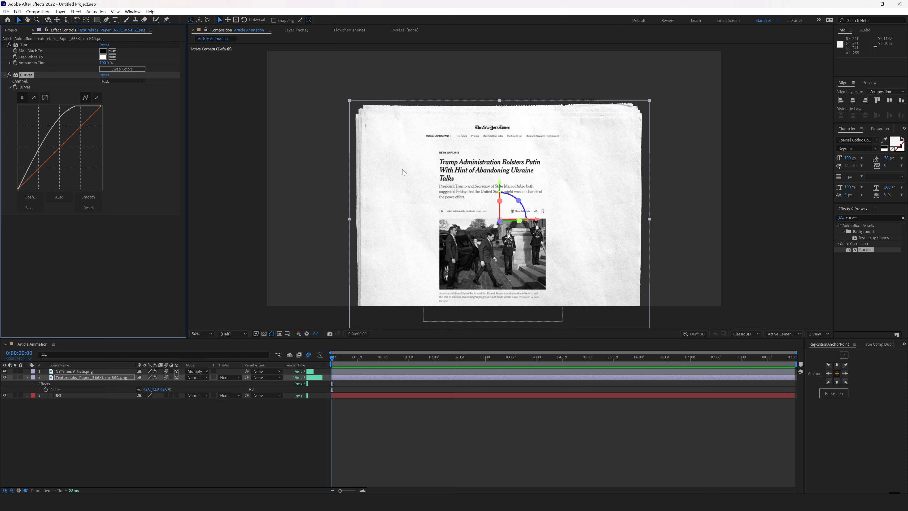
# - Scale the article layer to 153% and the paper texture to 51%, moving both so the headline sits on the paper
pyautogui.click(64, 371)
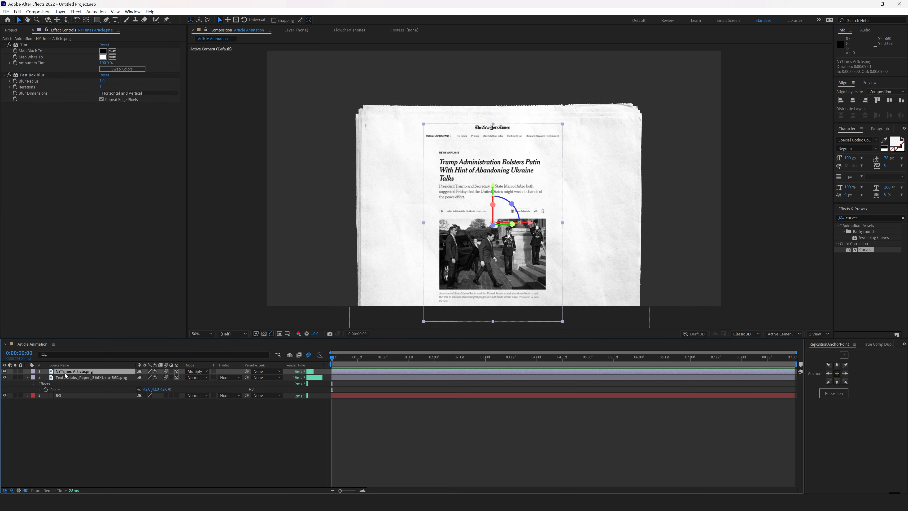
pyautogui.press('s')
pyautogui.moveTo(146, 377); pyautogui.dragTo(165, 377)
pyautogui.moveTo(434, 168); pyautogui.dragTo(441, 214)
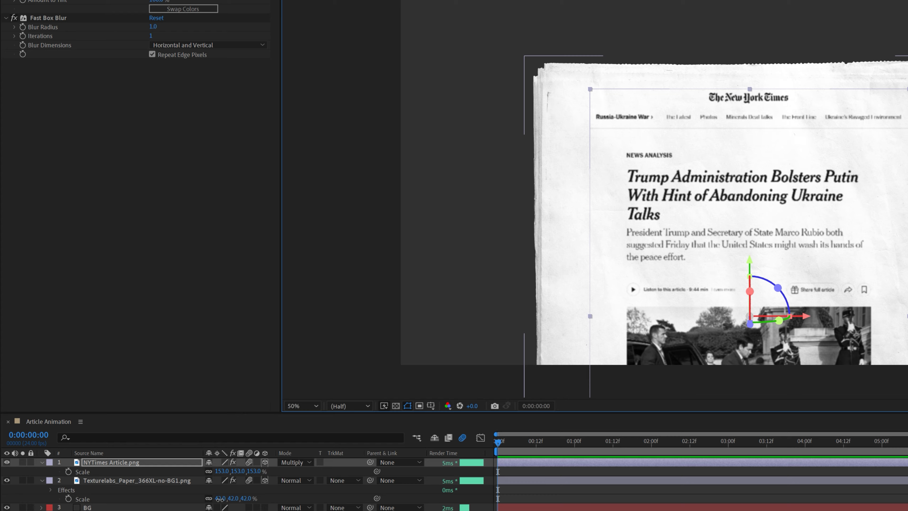
pyautogui.moveTo(219, 498); pyautogui.dragTo(225, 498)
pyautogui.moveTo(574, 271); pyautogui.dragTo(561, 270)
# - Scale the article layer to 219% and reposition it so the masthead and headline fill the paper
pyautogui.click(132, 464)
pyautogui.moveTo(220, 471); pyautogui.dragTo(232, 471)
pyautogui.moveTo(711, 177); pyautogui.dragTo(711, 193)
pyautogui.moveTo(711, 192); pyautogui.dragTo(684, 167)
pyautogui.moveTo(220, 470); pyautogui.dragTo(231, 471)
pyautogui.moveTo(643, 128); pyautogui.dragTo(644, 168)
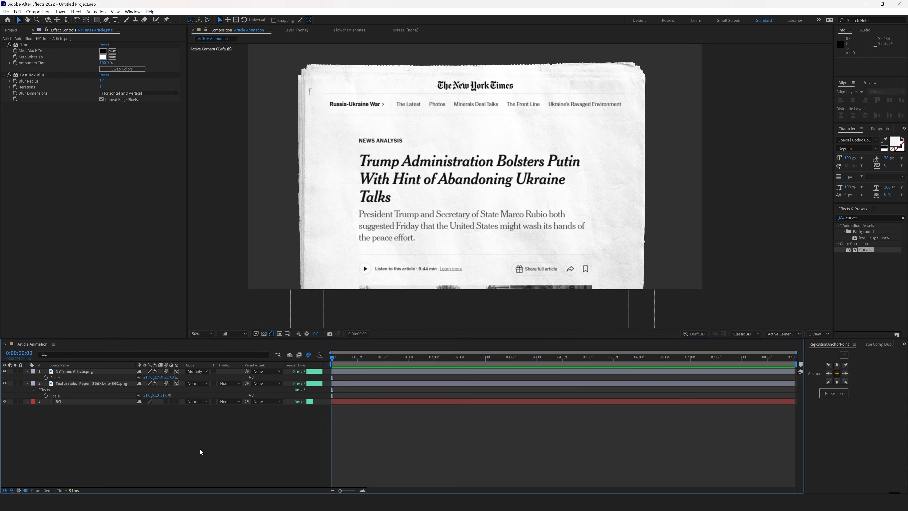
# - Duplicate the paper texture layer and place the copy beneath the original in the layer order
pyautogui.click(91, 383)
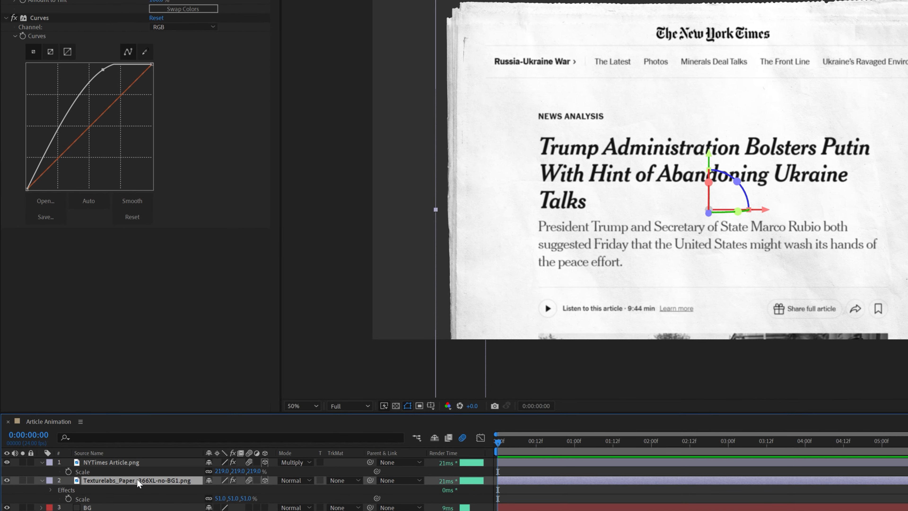
pyautogui.hotkey('ctrl', 'd')
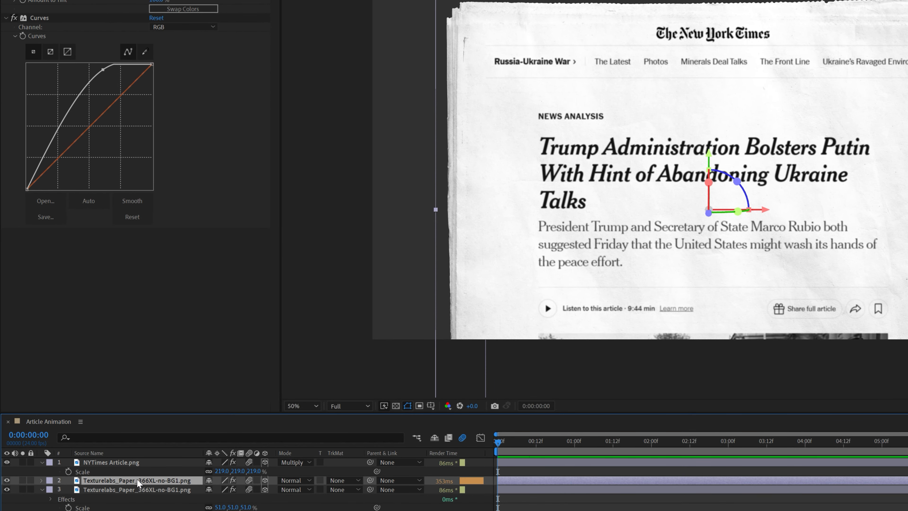
pyautogui.moveTo(137, 478); pyautogui.dragTo(135, 499)
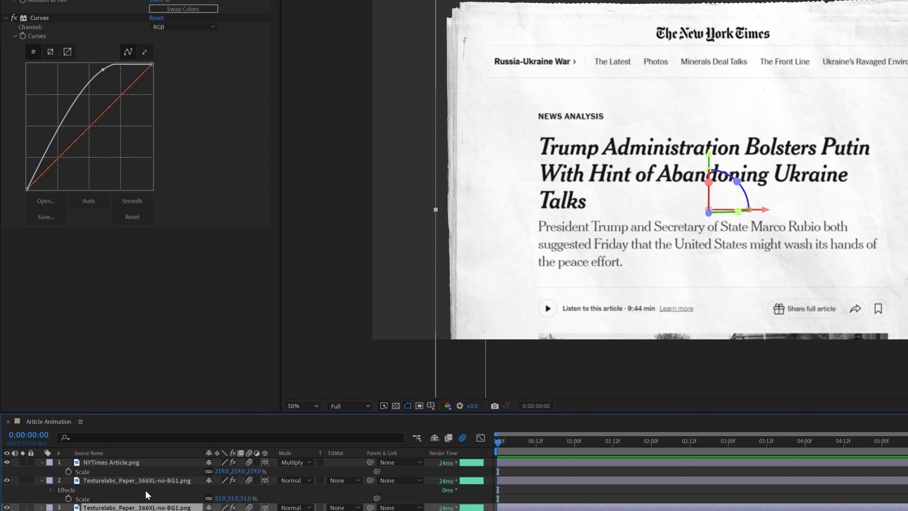
# - Move the lower paper texture copy straight down so it extends the page below the original sheet
pyautogui.moveTo(589, 104); pyautogui.dragTo(588, 183)
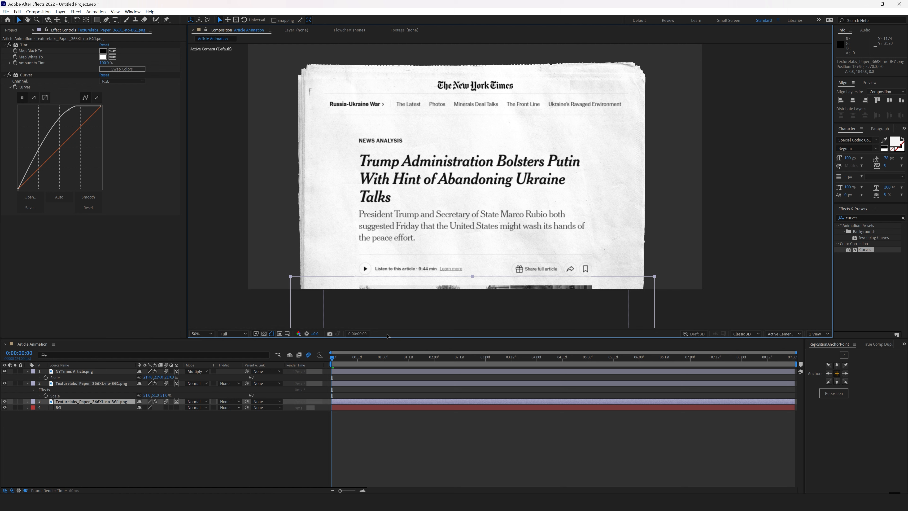
pyautogui.press('space')
pyautogui.moveTo(395, 266); pyautogui.dragTo(415, 148)
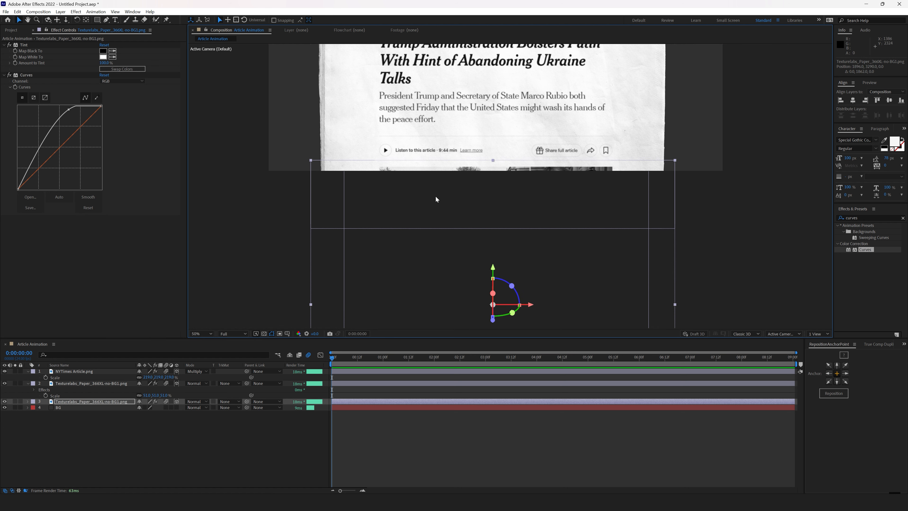
pyautogui.moveTo(444, 214); pyautogui.dragTo(444, 217)
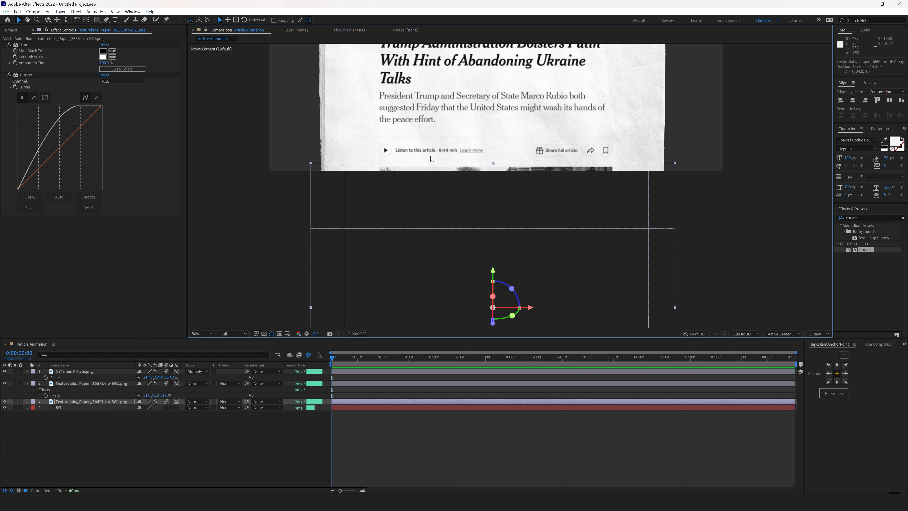
# - Add a full-layer rectangular mask to the upper paper texture and pull the mask's lower edge up inside the sheet
pyautogui.scroll(3, 431, 159)
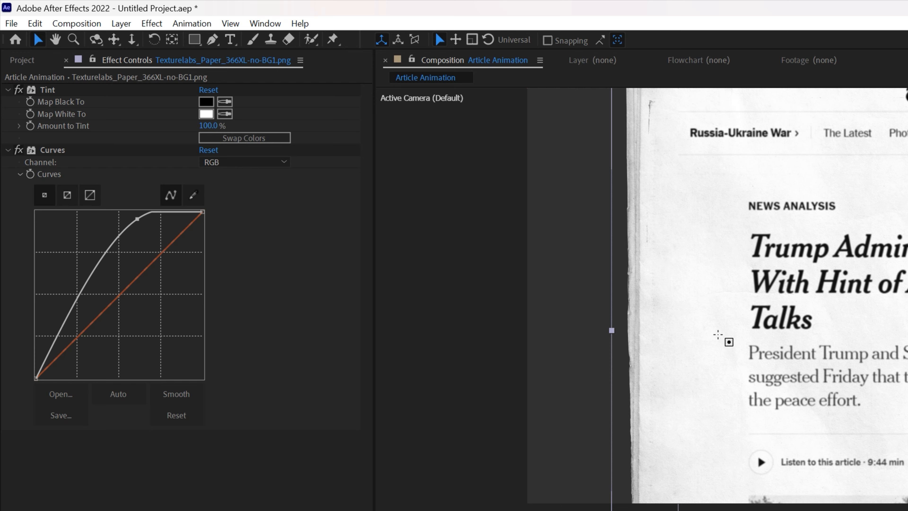
pyautogui.press('q')
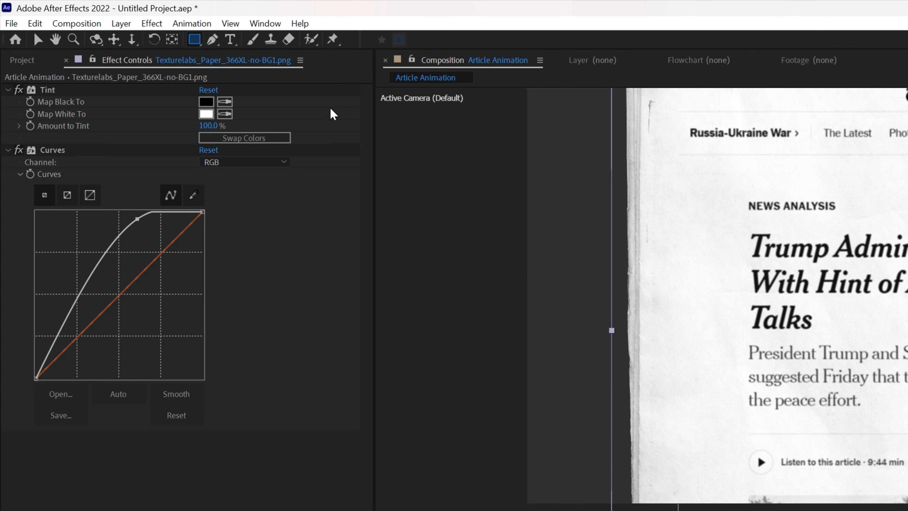
pyautogui.scroll(-2, 830, 348)
pyautogui.moveTo(818, 355); pyautogui.dragTo(802, 371)
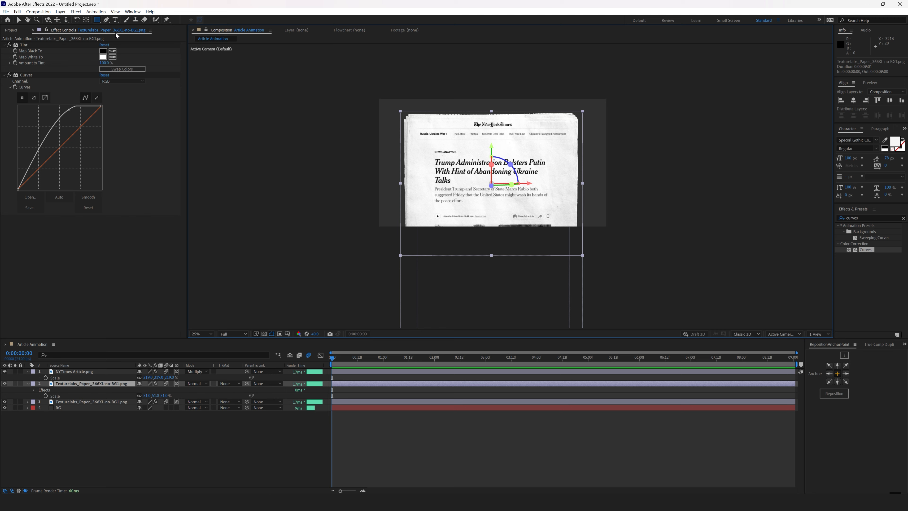
pyautogui.doubleClick(97, 20)
pyautogui.press('v')
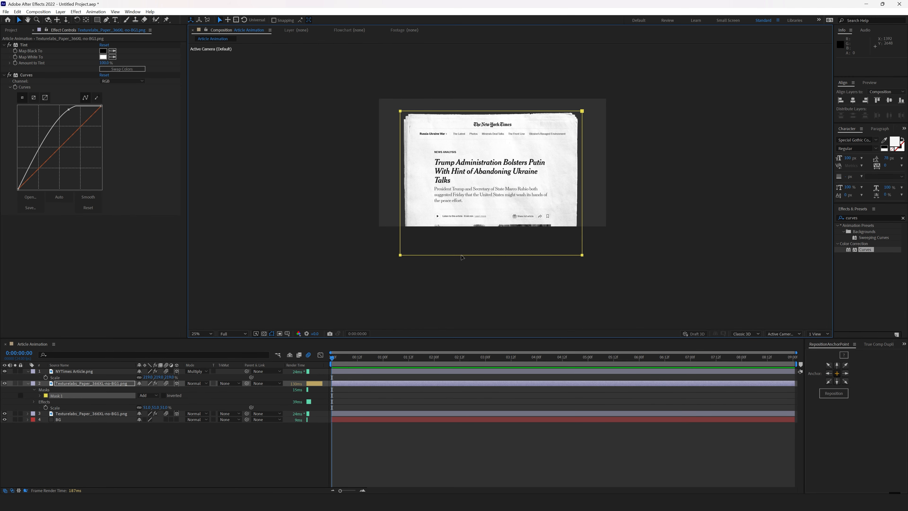
pyautogui.moveTo(457, 250)
pyautogui.mouseDown()
pyautogui.moveTo(458, 314)
pyautogui.moveTo(456, 244)
pyautogui.mouseUp()
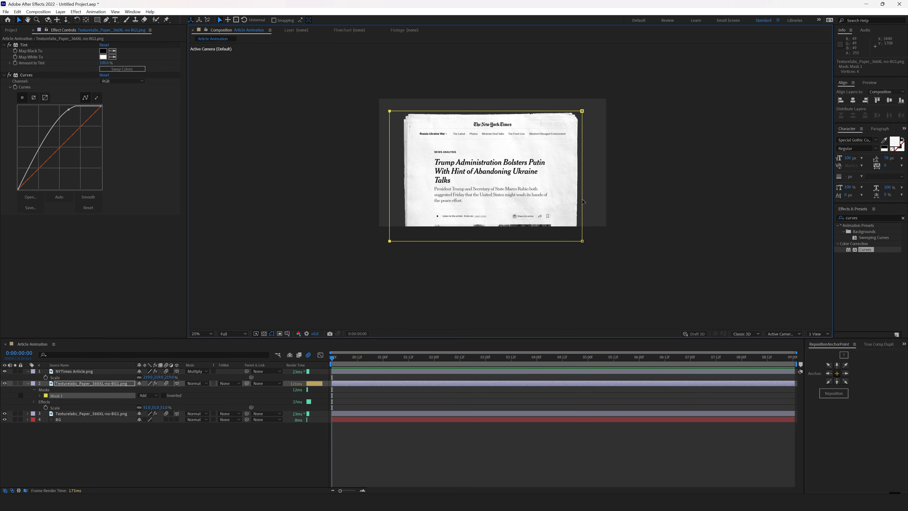
# - Feather the upper paper texture's mask to blend the seam with the copy, and select both paper layers
pyautogui.press('f')
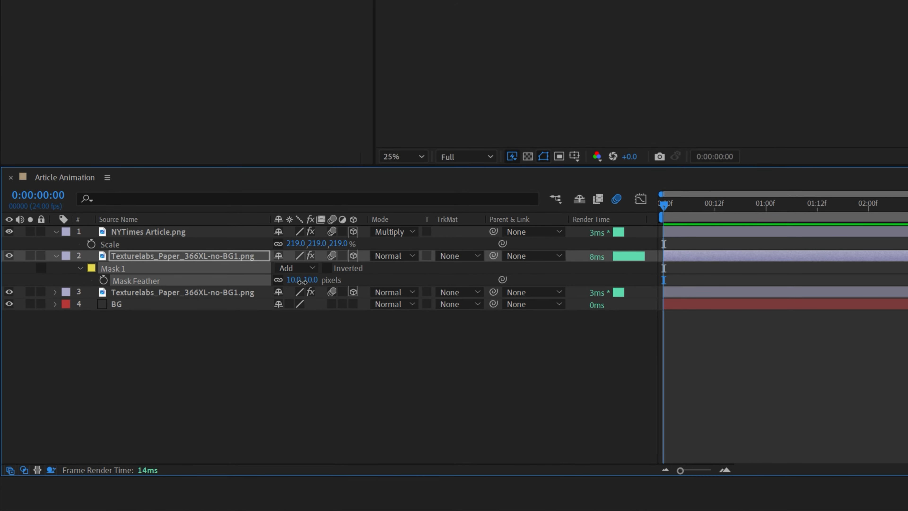
pyautogui.moveTo(365, 288); pyautogui.dragTo(363, 288)
pyautogui.click(177, 256)
pyautogui.keyDown('shift'); pyautogui.click(177, 292); pyautogui.keyUp('shift')
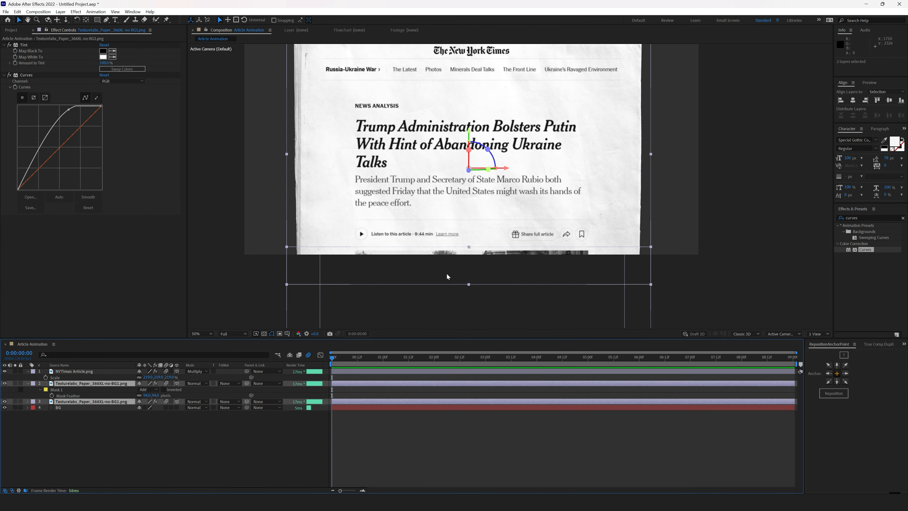
pyautogui.moveTo(447, 275); pyautogui.dragTo(451, 180)
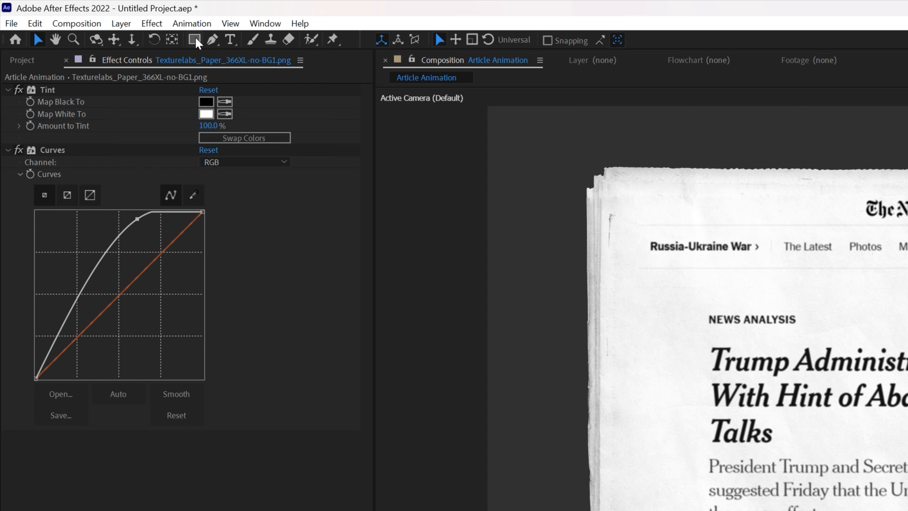
# - Draw a rectangle shape with fill color FFE600 over the headline line "With Hint of Abandoning Ukraine"
pyautogui.click(195, 39)
pyautogui.click(447, 41)
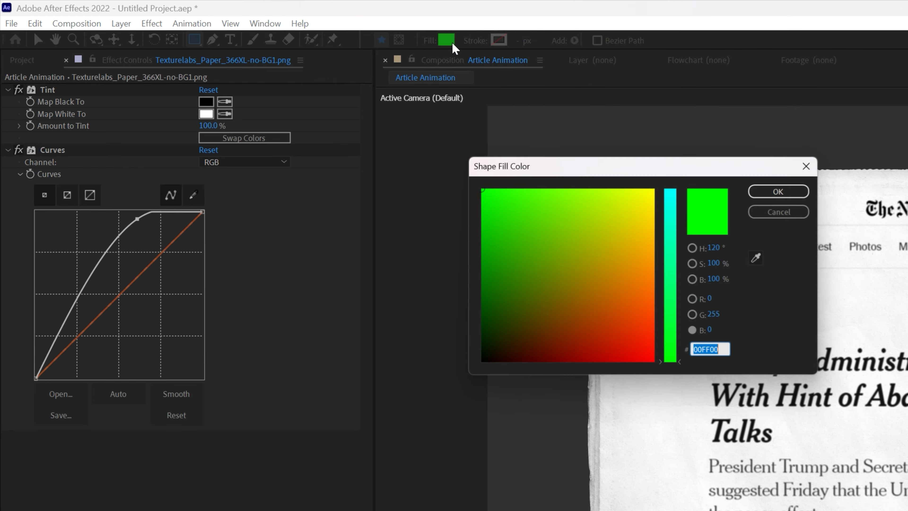
pyautogui.moveTo(562, 167); pyautogui.dragTo(779, 229)
pyautogui.click(692, 248)
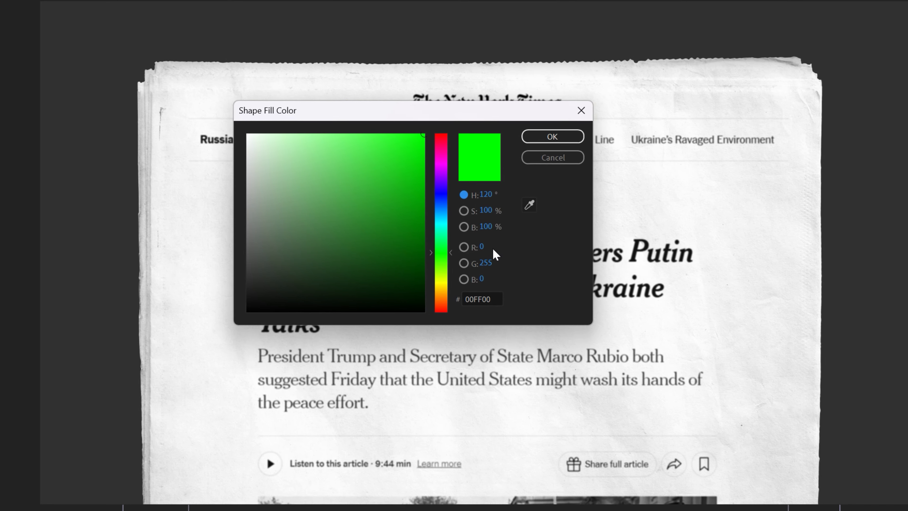
pyautogui.click(478, 299)
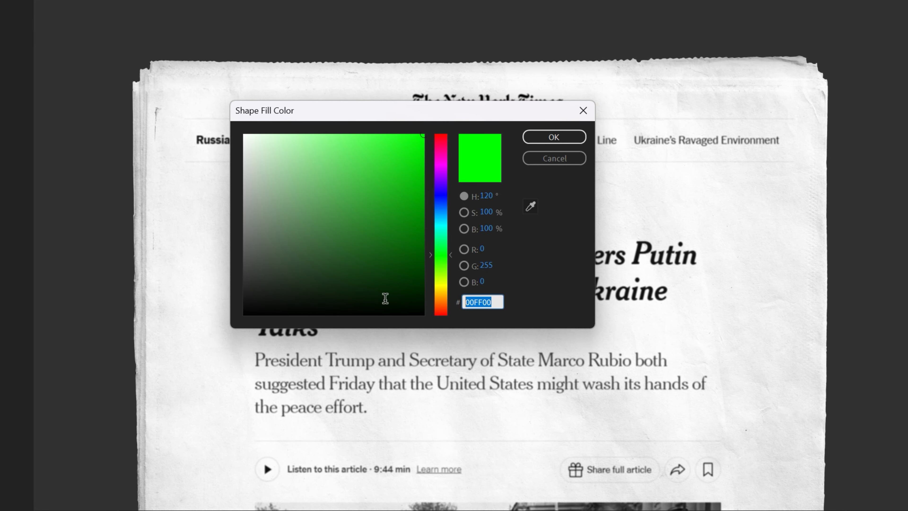
pyautogui.write('FFE')
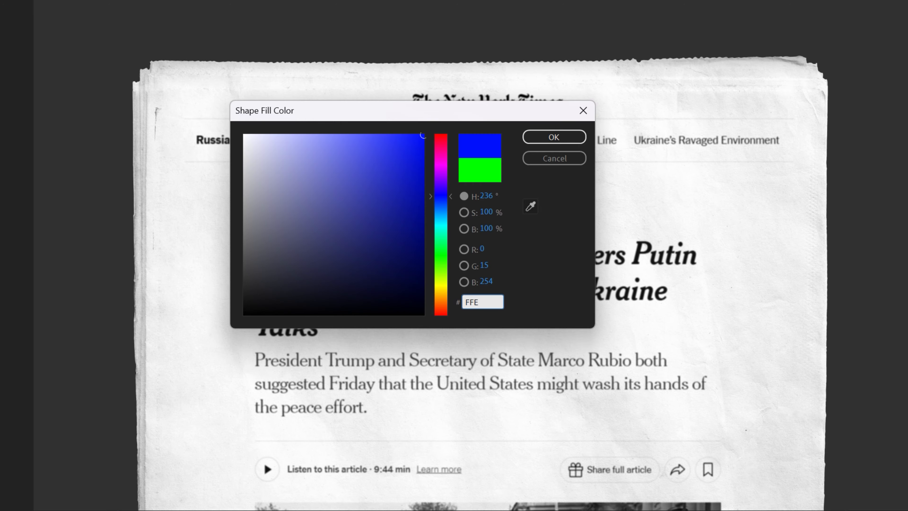
pyautogui.write('600')
pyautogui.click(558, 137)
pyautogui.scroll(1, 399, 219)
pyautogui.moveTo(285, 164)
pyautogui.mouseDown()
pyautogui.moveTo(501, 198)
pyautogui.moveTo(704, 202)
pyautogui.mouseUp()
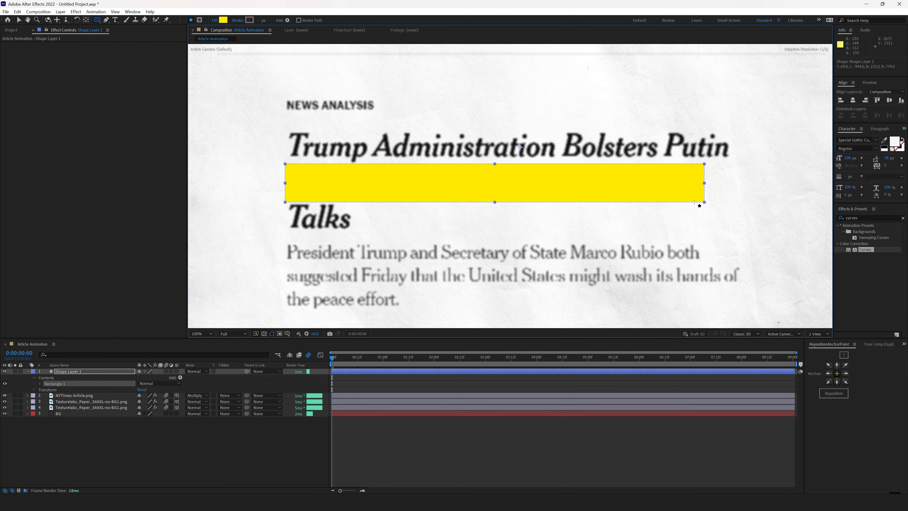
# - Shift the yellow rectangle's anchor point to the middle of its left edge and place the rectangle back over the second headline line
pyautogui.press('a')
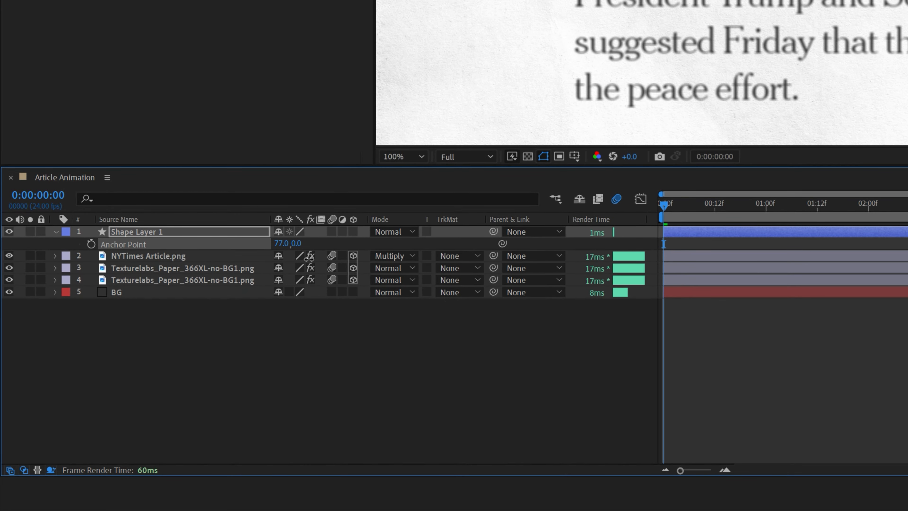
pyautogui.moveTo(309, 258); pyautogui.dragTo(200, 272)
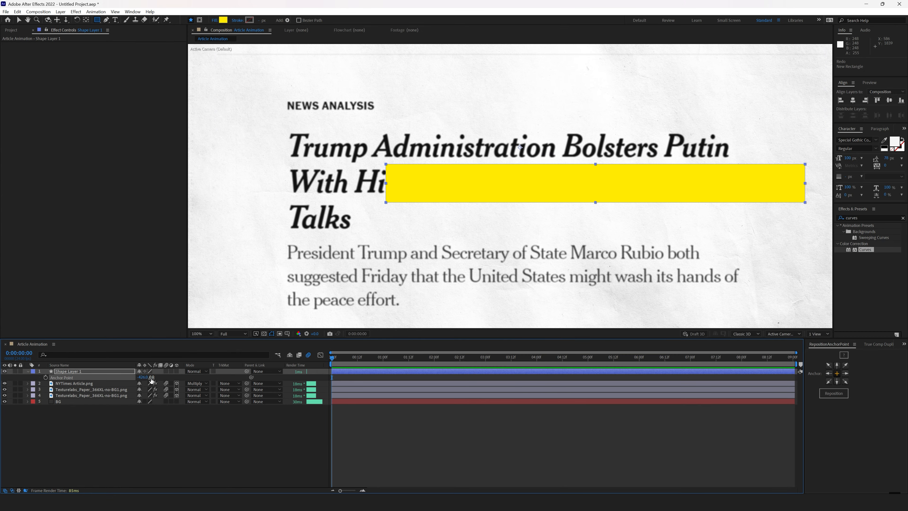
pyautogui.moveTo(138, 377); pyautogui.dragTo(121, 378)
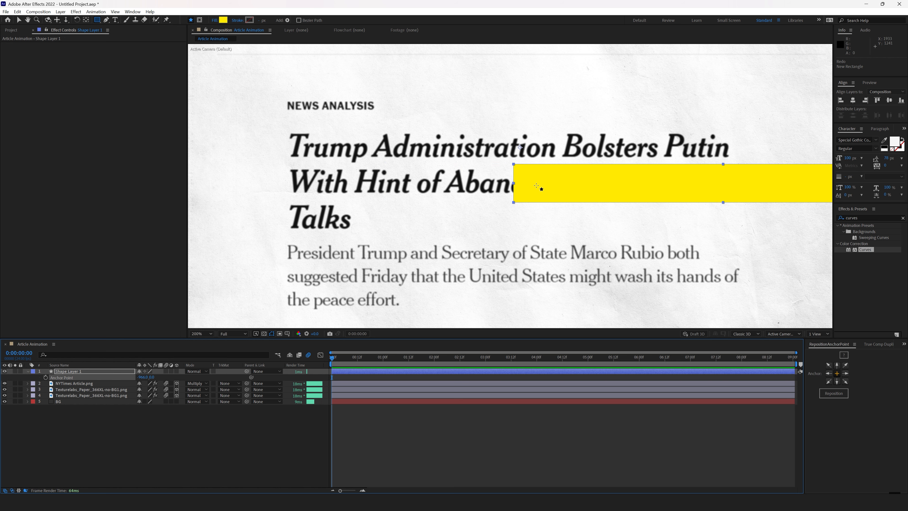
pyautogui.scroll(1, 536, 185)
pyautogui.moveTo(501, 189); pyautogui.dragTo(422, 238)
pyautogui.press('v')
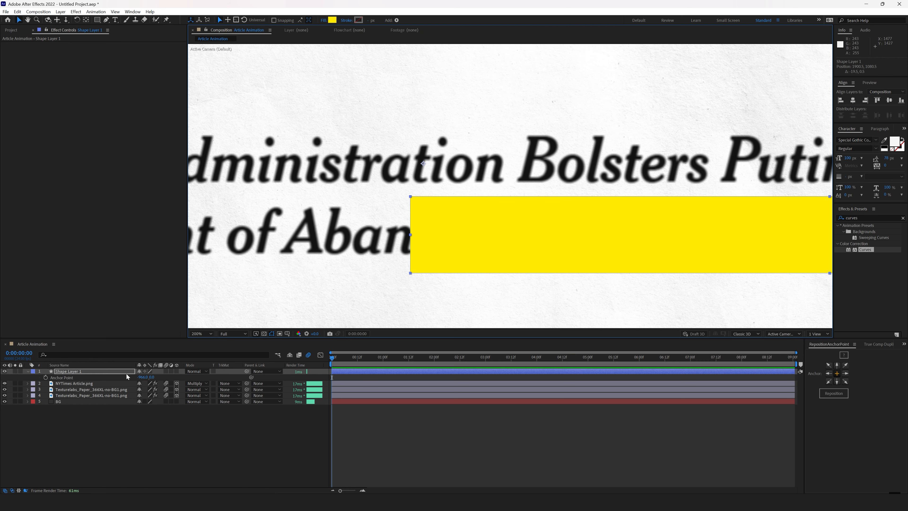
pyautogui.moveTo(152, 377); pyautogui.dragTo(199, 378)
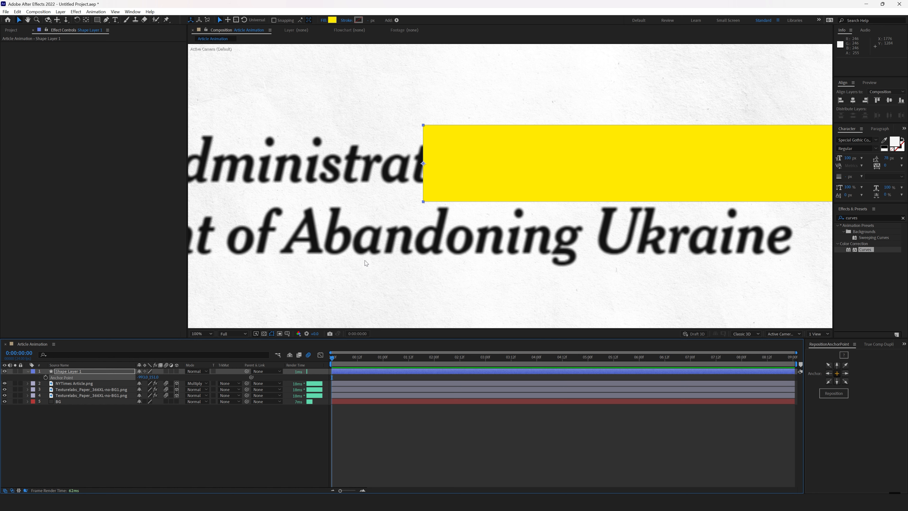
pyautogui.scroll(-1, 521, 181)
pyautogui.moveTo(528, 177); pyautogui.dragTo(296, 210)
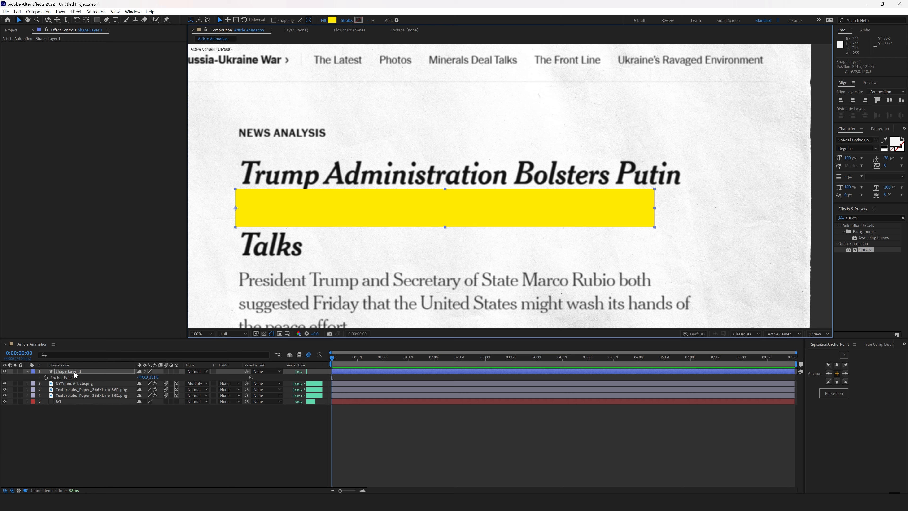
# - Unlink the yellow rectangle's scale dimensions, set the horizontal scale to 0% and keyframe Scale at 0:00:00:00
pyautogui.press('s')
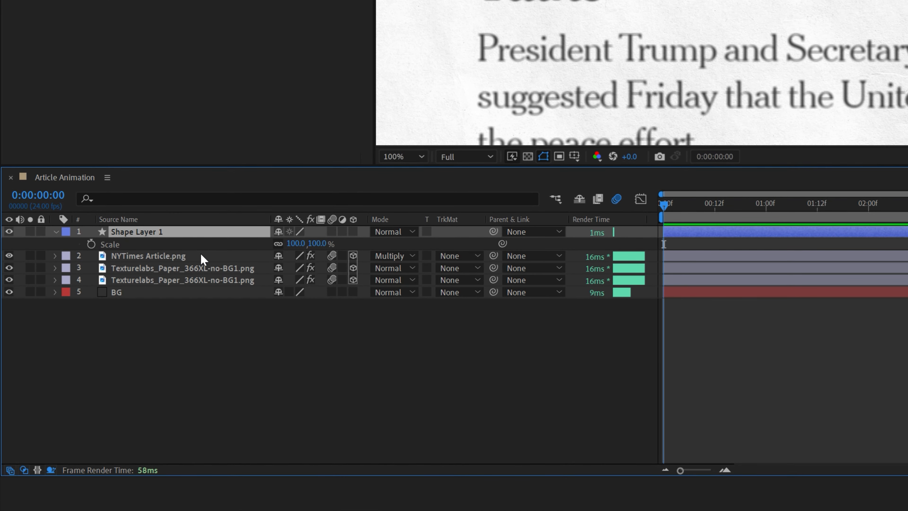
pyautogui.click(278, 244)
pyautogui.moveTo(296, 243)
pyautogui.mouseDown()
pyautogui.moveTo(272, 246)
pyautogui.moveTo(288, 244)
pyautogui.mouseUp()
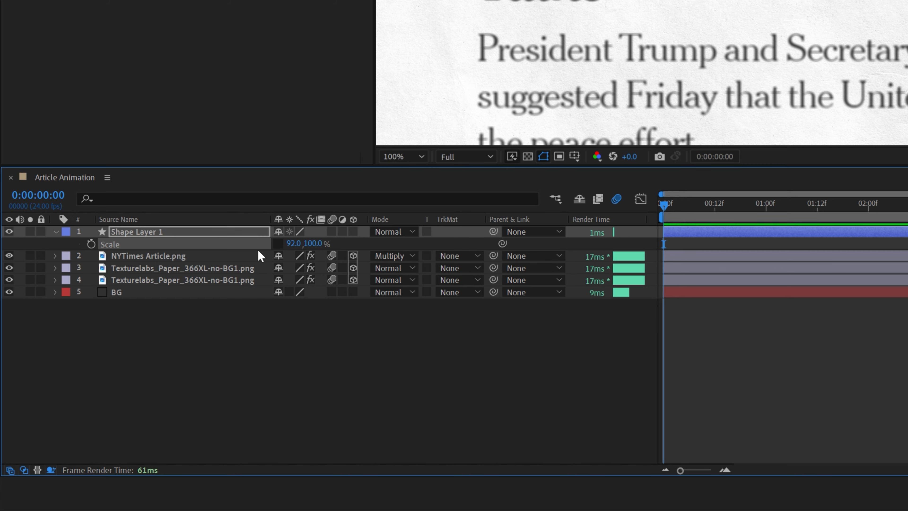
pyautogui.click(297, 243)
pyautogui.press('Return')
pyautogui.click(91, 244)
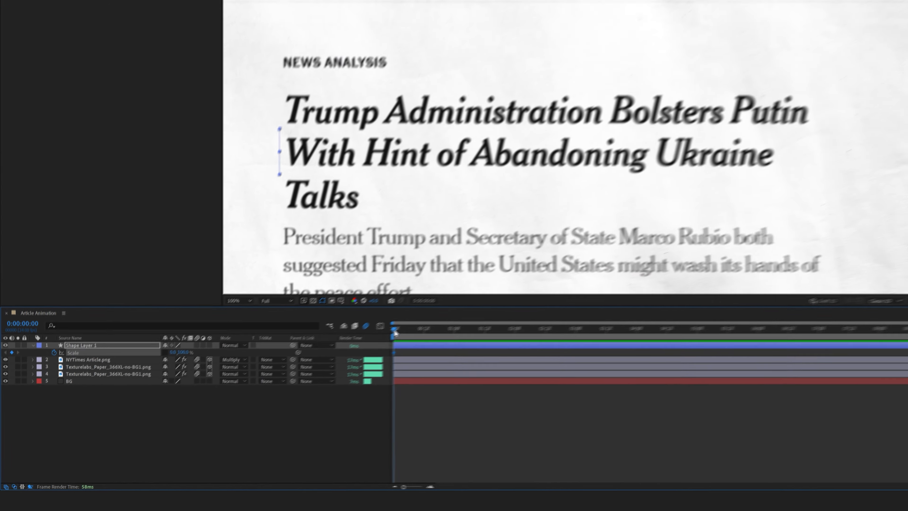
# - Set the yellow rectangle's horizontal scale to 100% at 0:00:01:00 to keyframe the highlight's full width
pyautogui.moveTo(664, 205); pyautogui.dragTo(766, 224)
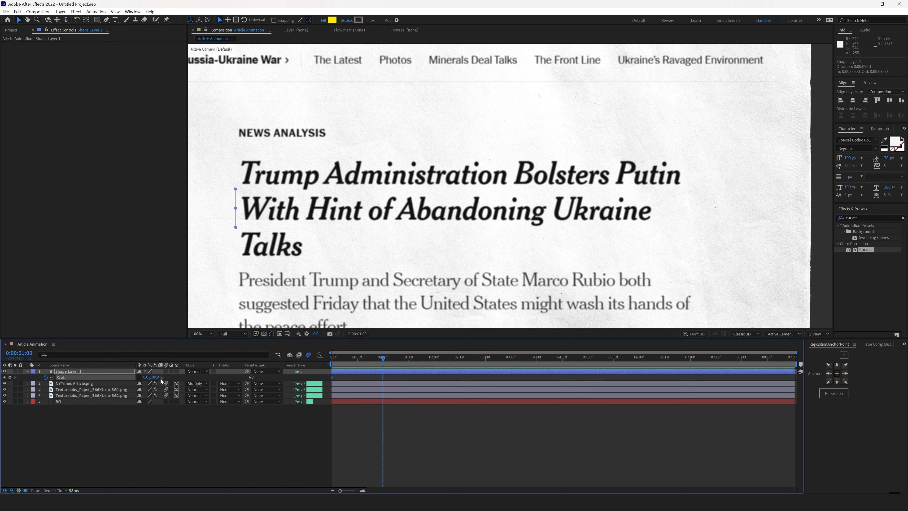
pyautogui.write('0')
pyautogui.press('Return')
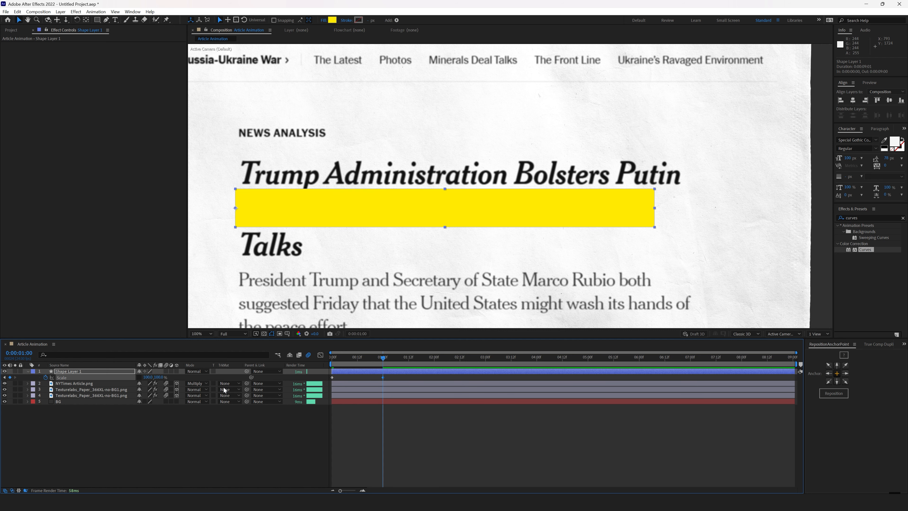
# - Apply Easy Ease In to the yellow rectangle's Scale keyframe at 0:00:01:00
pyautogui.rightClick(382, 377)
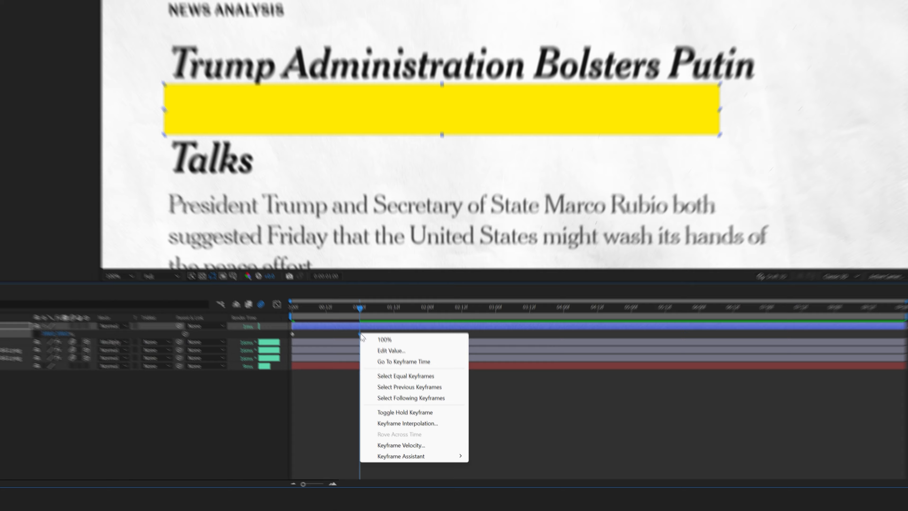
pyautogui.moveTo(431, 470)
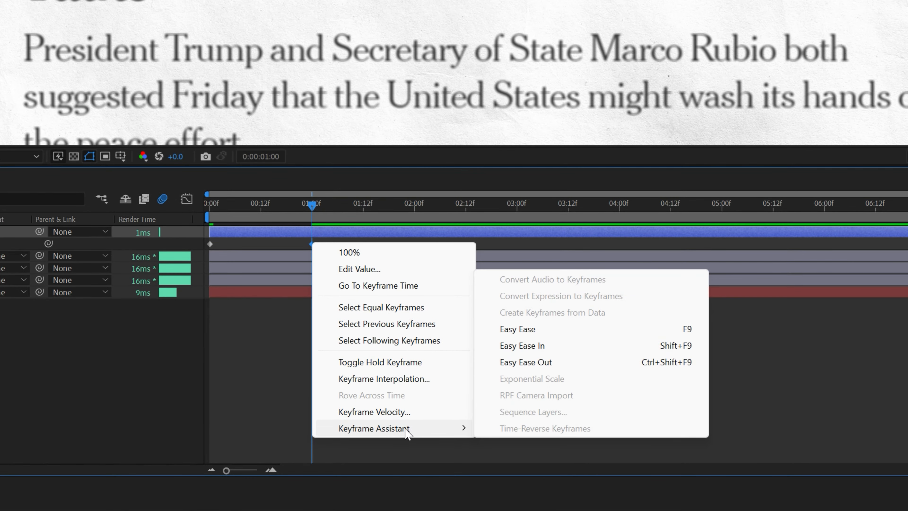
pyautogui.click(543, 346)
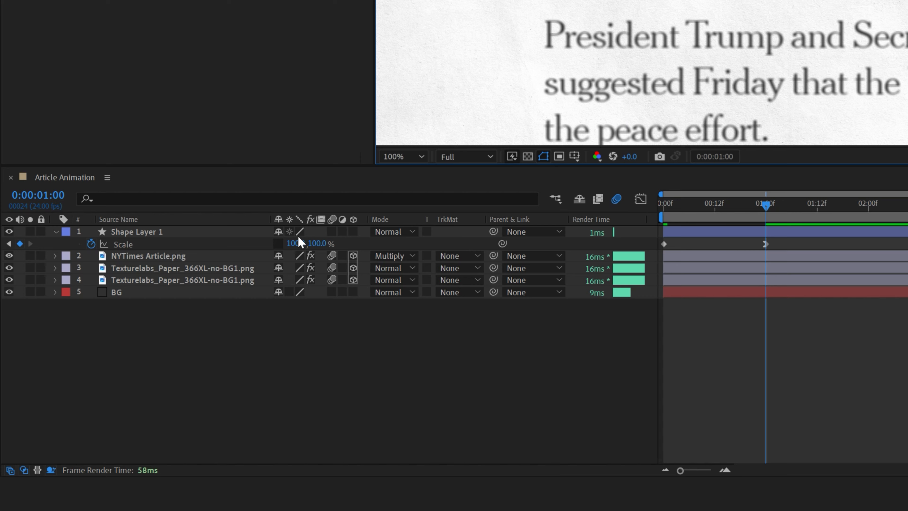
# - Rename the yellow shape layer as Highlight
pyautogui.click(336, 234)
pyautogui.press('Return')
pyautogui.write('Highligh')
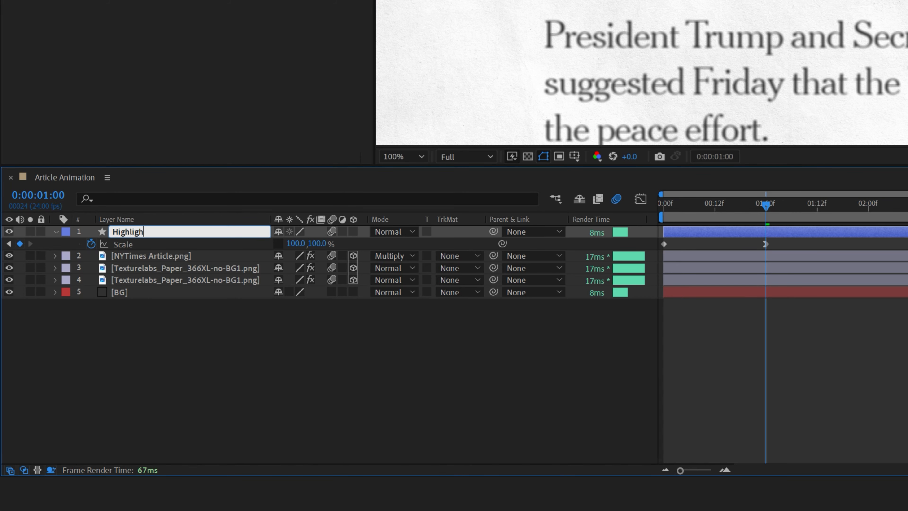
pyautogui.write('t')
pyautogui.press('Return')
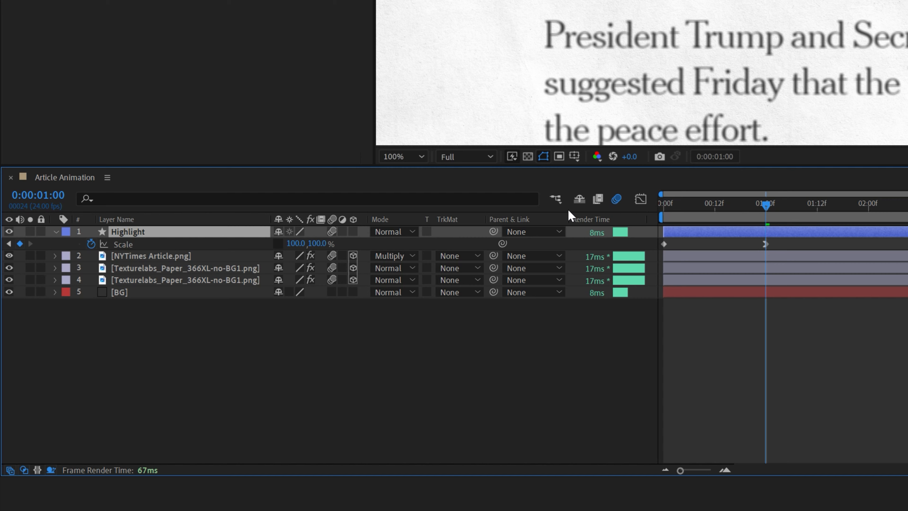
# - Reshape the Highlight layer's Scale speed graph into a sharp early peak with a long slowdown towards 0:00:01:00
pyautogui.click(641, 200)
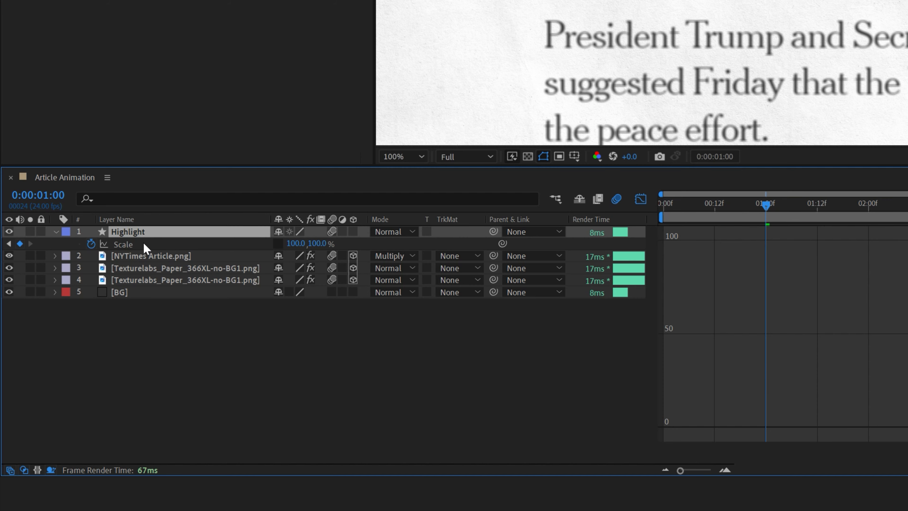
pyautogui.click(131, 245)
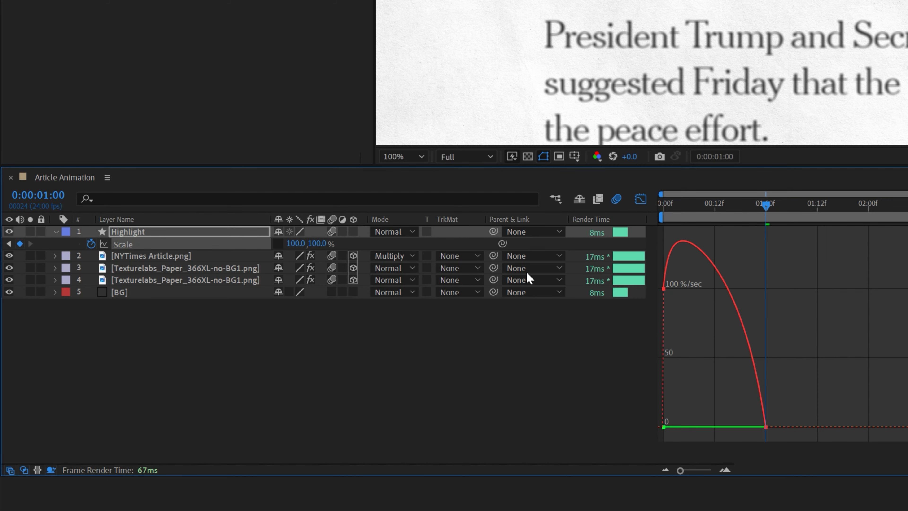
pyautogui.click(764, 427)
pyautogui.moveTo(732, 427); pyautogui.dragTo(671, 428)
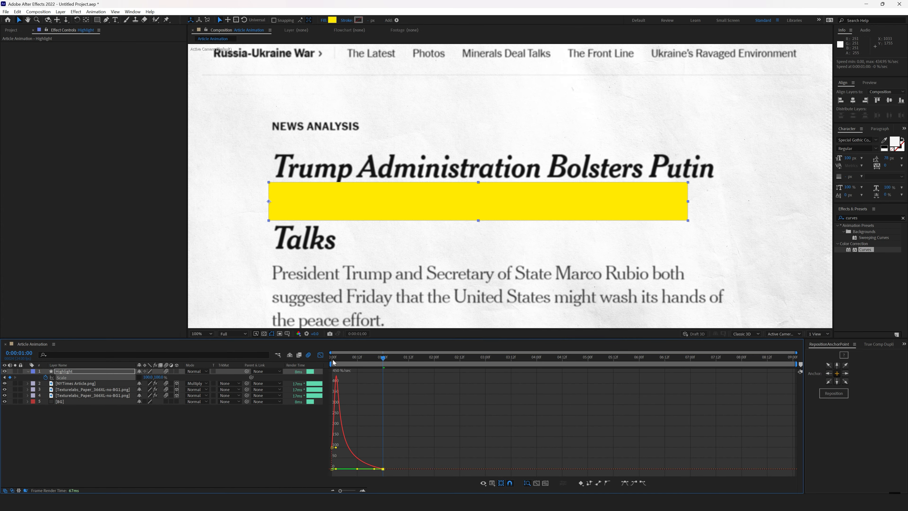
pyautogui.moveTo(333, 360); pyautogui.dragTo(317, 391)
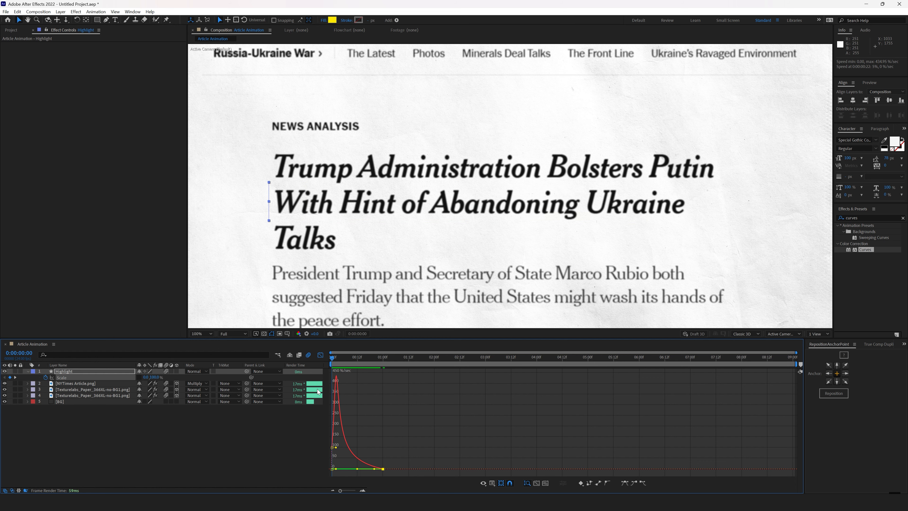
pyautogui.click(279, 434)
pyautogui.click(320, 355)
# - Set the Highlight layer's blending mode to Multiply
pyautogui.click(191, 372)
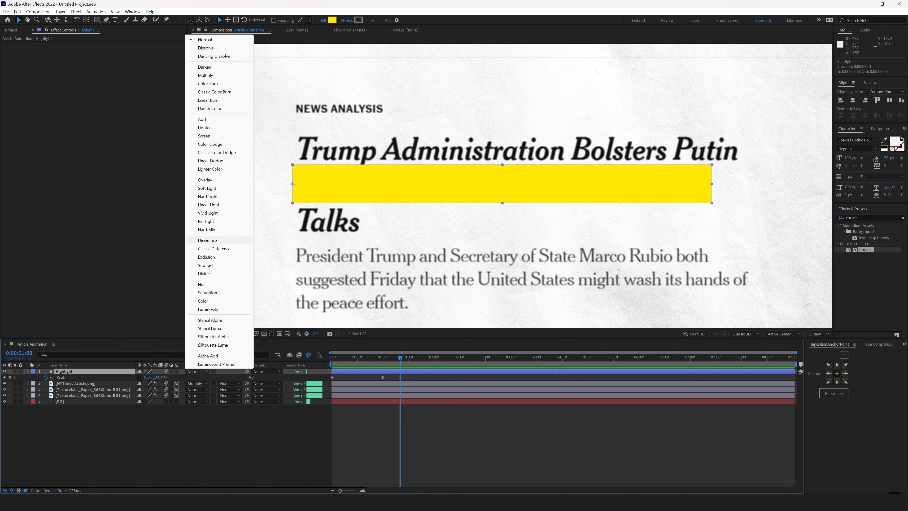
pyautogui.click(206, 75)
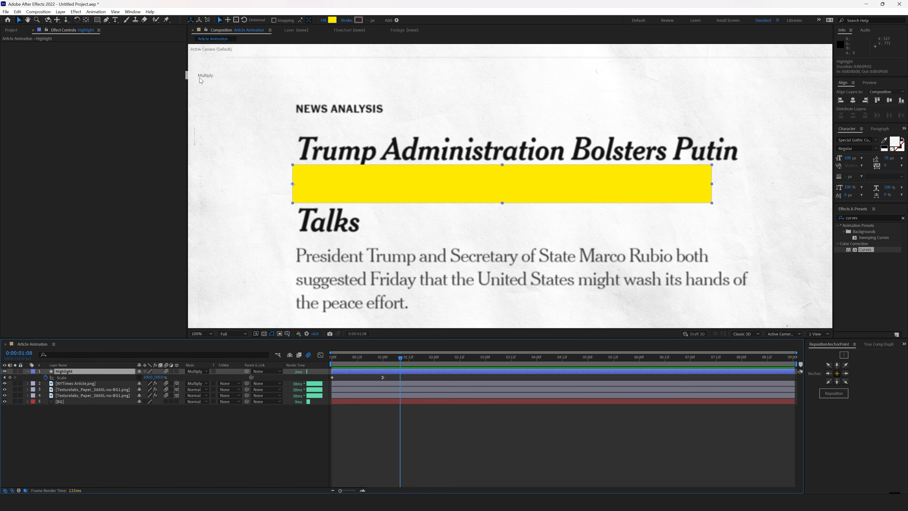
pyautogui.click(269, 444)
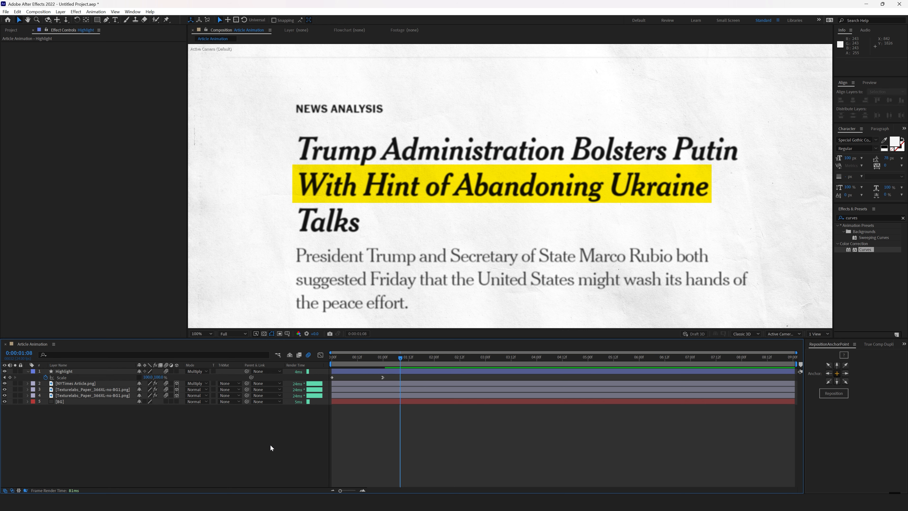
# - Find the Roughen Edges effect and apply it to the Highlight layer
pyautogui.click(78, 369)
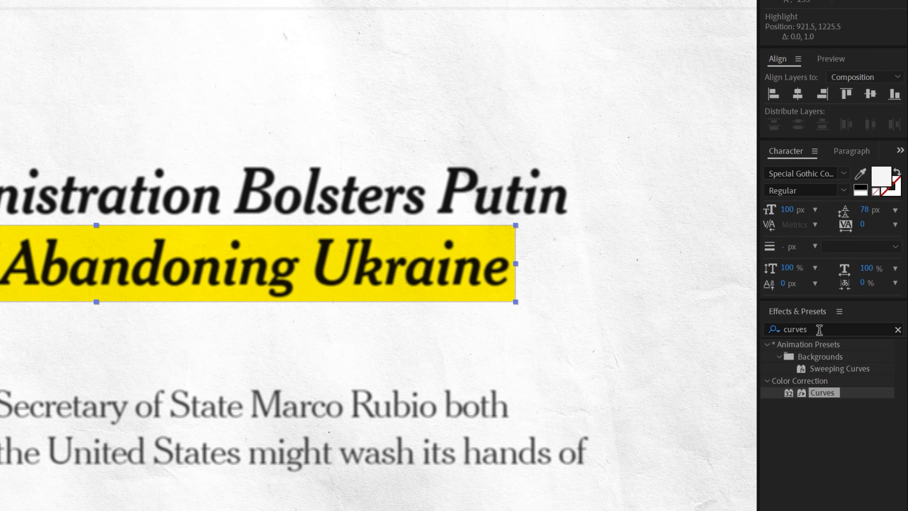
pyautogui.click(863, 218)
pyautogui.write('roughen')
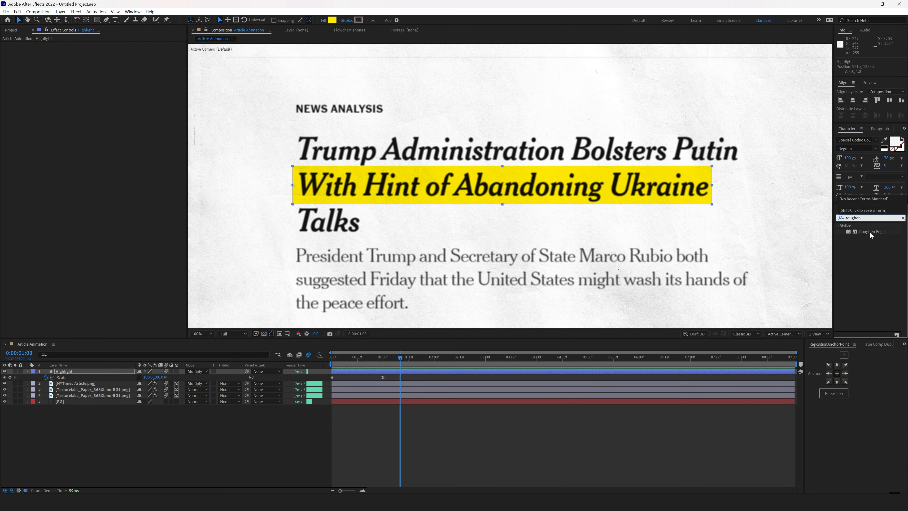
pyautogui.doubleClick(872, 232)
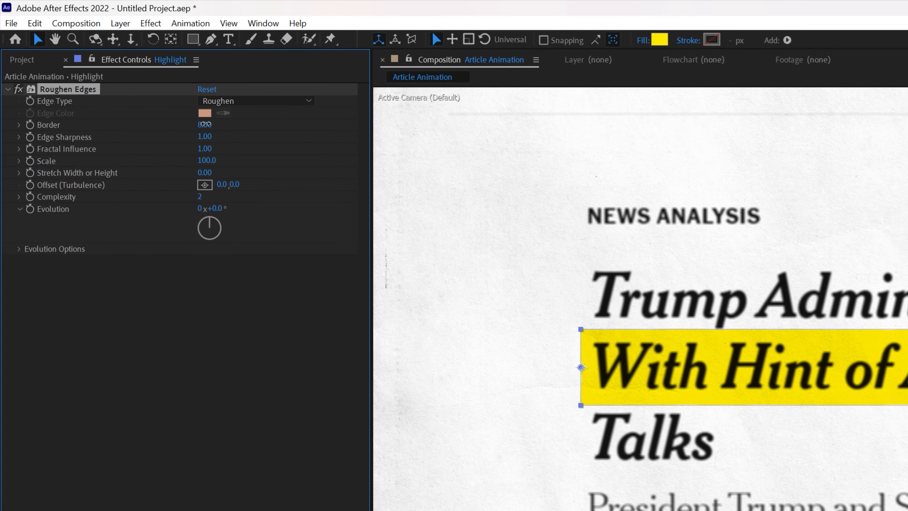
# - Set the Roughen Edges border to 5 and lower its edge sharpness for a softer, irregular highlight outline
pyautogui.click(204, 123)
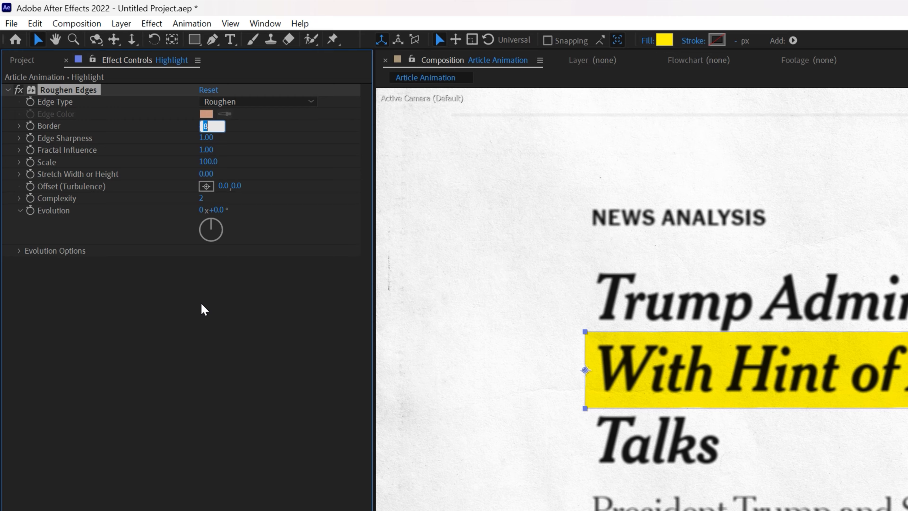
pyautogui.write('5')
pyautogui.press('Return')
pyautogui.moveTo(206, 137); pyautogui.dragTo(172, 133)
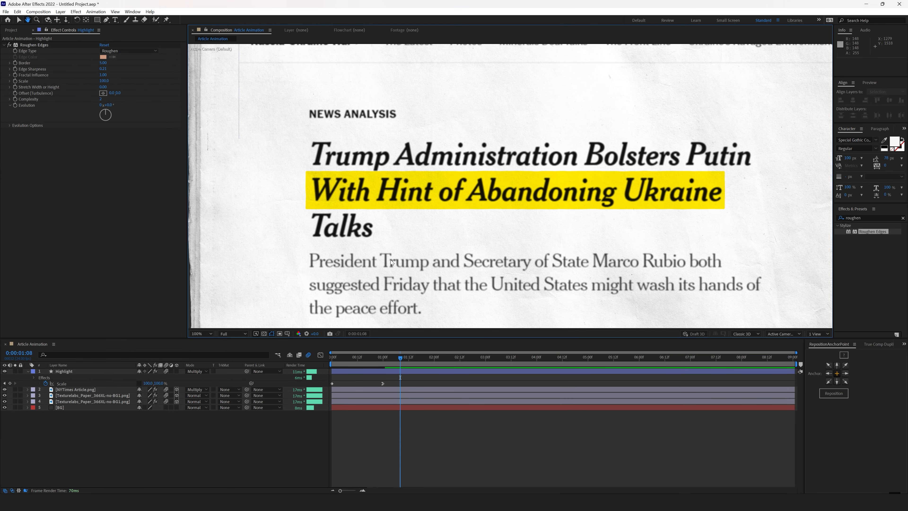
# - Add the Fast Box Blur effect to the Highlight layer with a blur radius of 2
pyautogui.moveTo(400, 253); pyautogui.dragTo(399, 250)
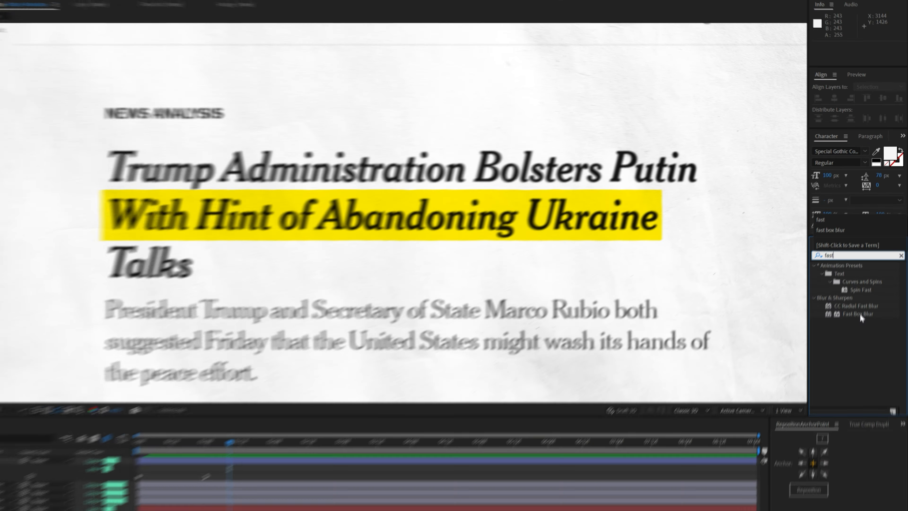
pyautogui.moveTo(837, 417); pyautogui.dragTo(124, 200)
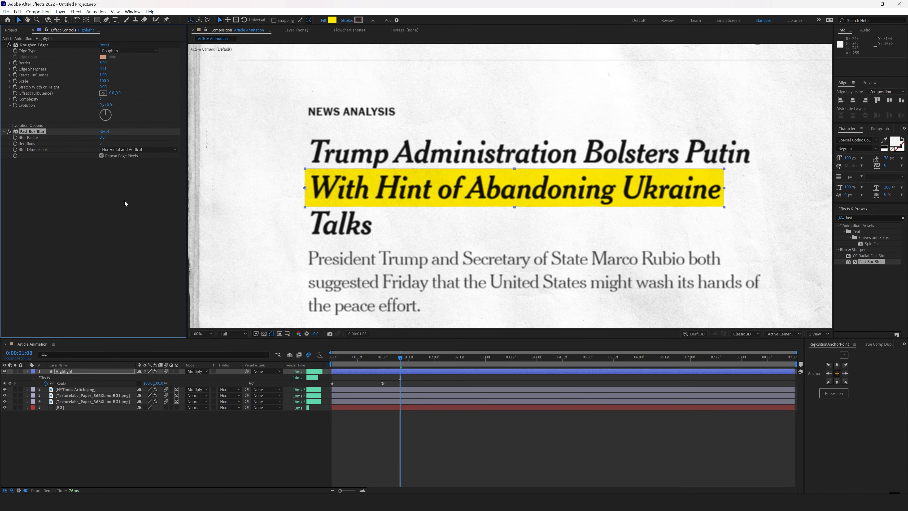
pyautogui.scroll(2, 365, 244)
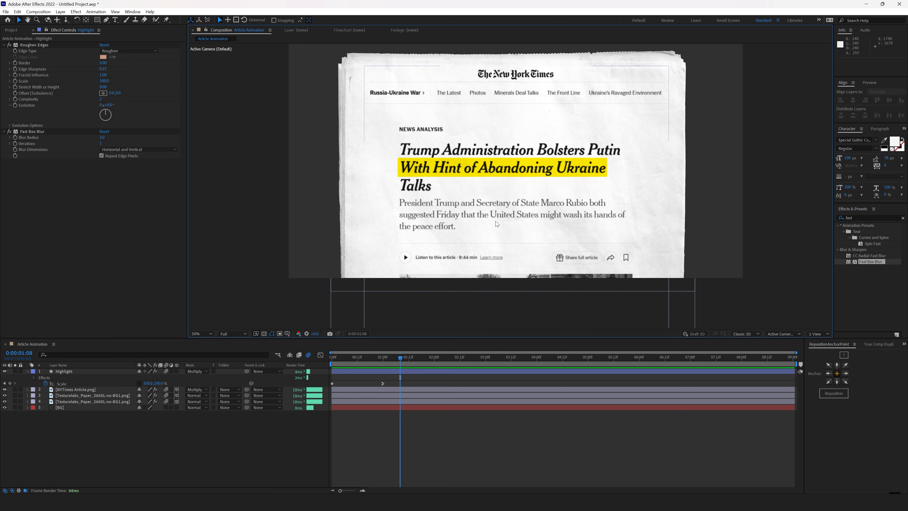
# - Duplicate the Highlight layer and move the copy onto the subheading text starting at "the United States"
pyautogui.click(79, 371)
pyautogui.hotkey('ctrl', 'd')
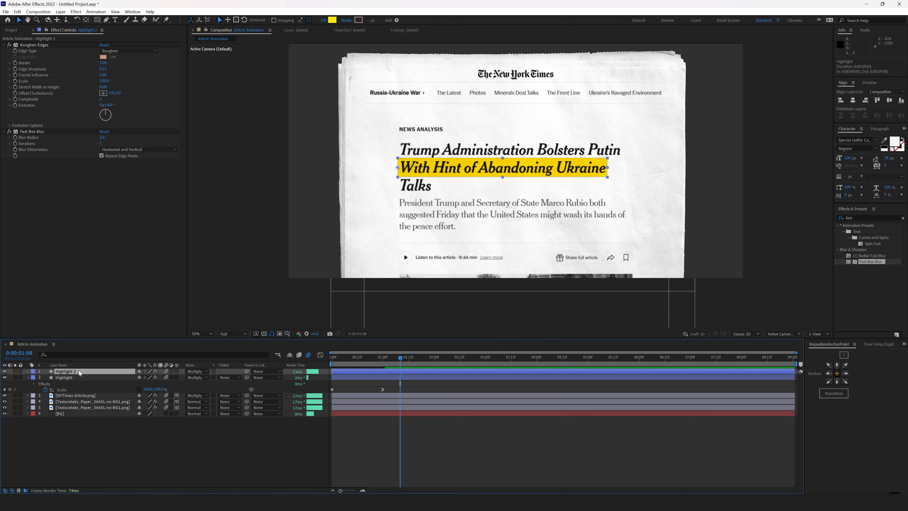
pyautogui.press('.')
pyautogui.press('.')
pyautogui.moveTo(367, 148); pyautogui.dragTo(524, 244)
# - Set Highlight 2's Scale keyframe at 0:00:01:00 to 73% horizontally and 58% vertically to fit the subheading line
pyautogui.click(72, 371)
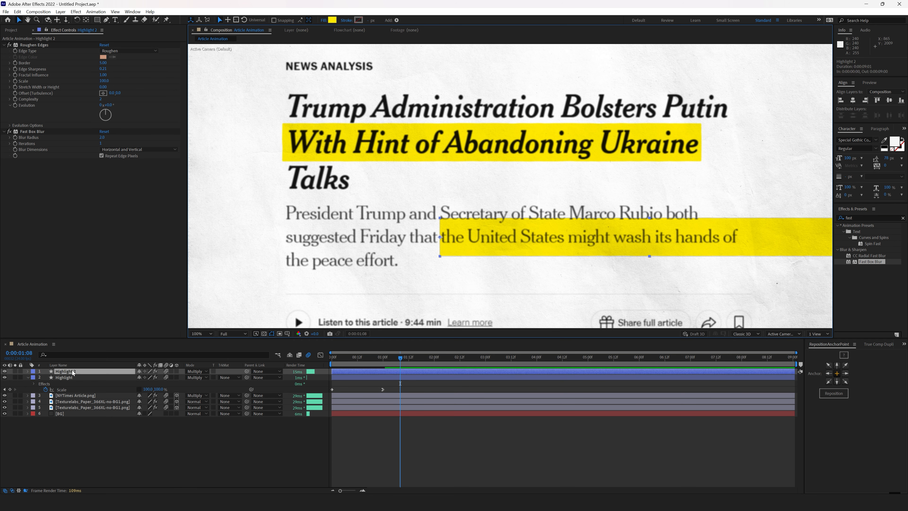
pyautogui.press('s')
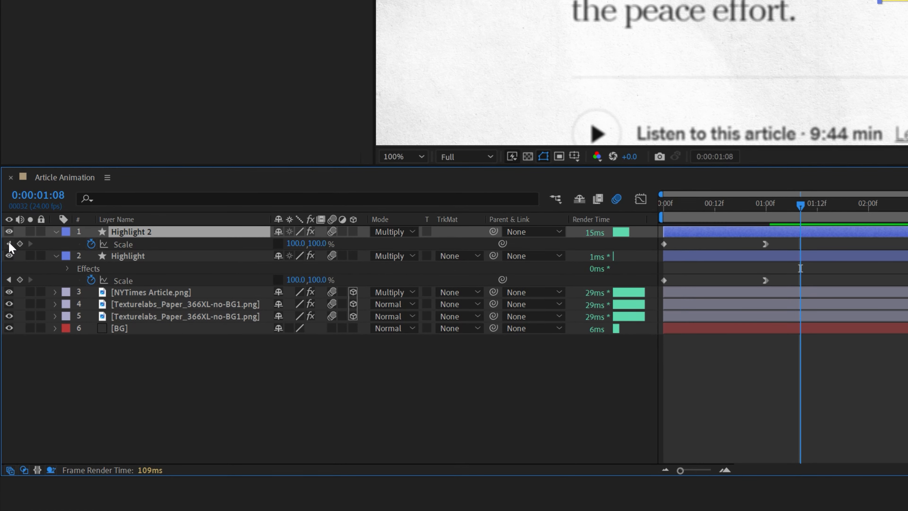
pyautogui.click(8, 244)
pyautogui.moveTo(293, 243); pyautogui.dragTo(273, 246)
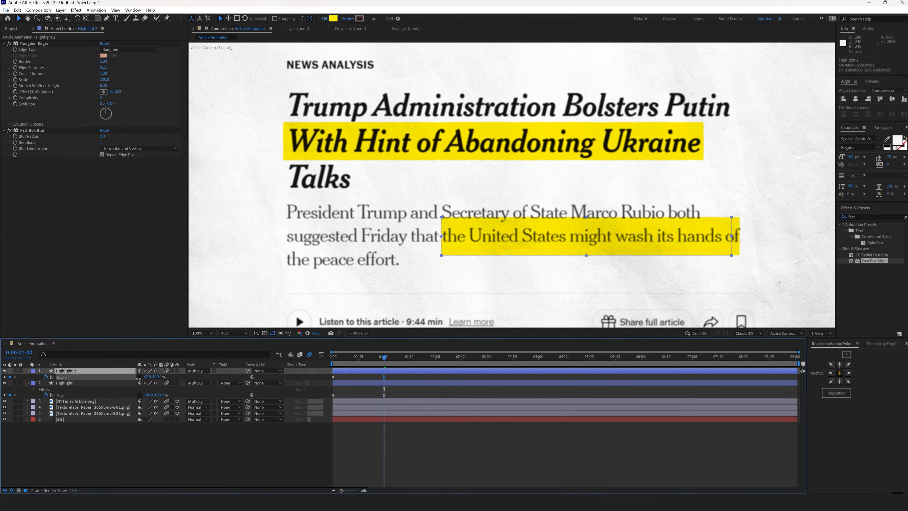
pyautogui.moveTo(138, 378); pyautogui.dragTo(144, 379)
# - Nudge Highlight 2 into alignment over "the United States might wash its hands of"
pyautogui.click(501, 246)
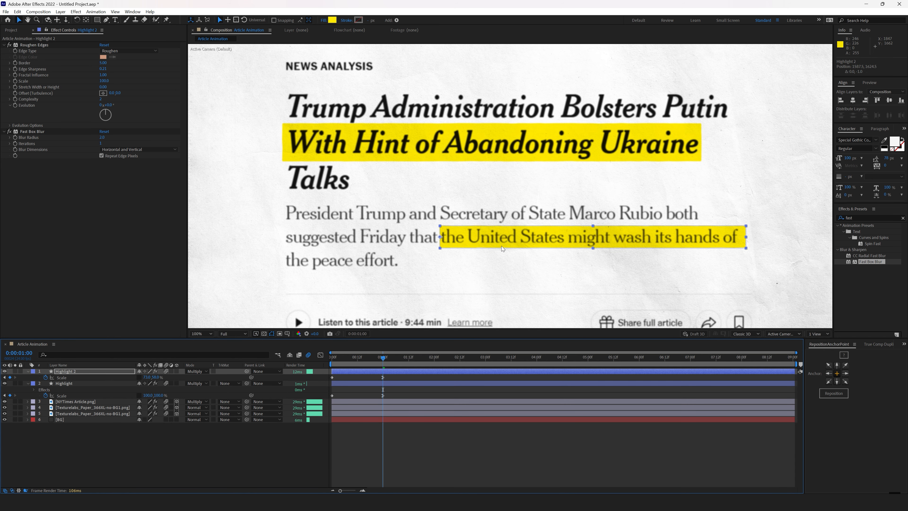
pyautogui.press('Up')
pyautogui.press('.')
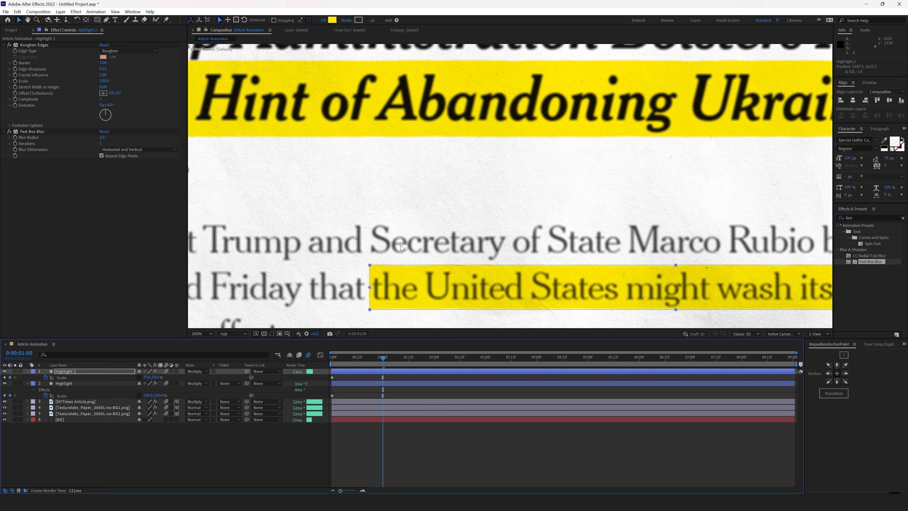
pyautogui.moveTo(418, 248); pyautogui.dragTo(425, 159)
pyautogui.press(',')
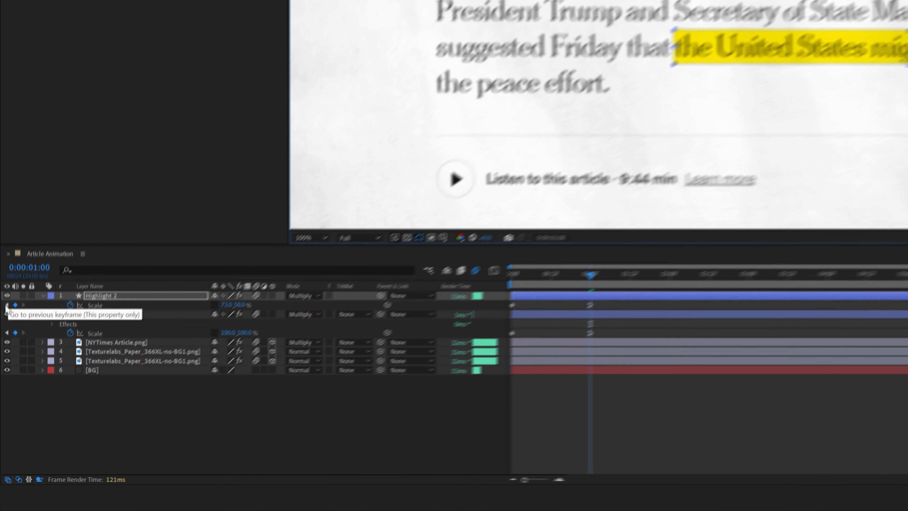
# - Set the vertical scale of Highlight 2's keyframe at 0:00:00:00 to 58%
pyautogui.click(5, 376)
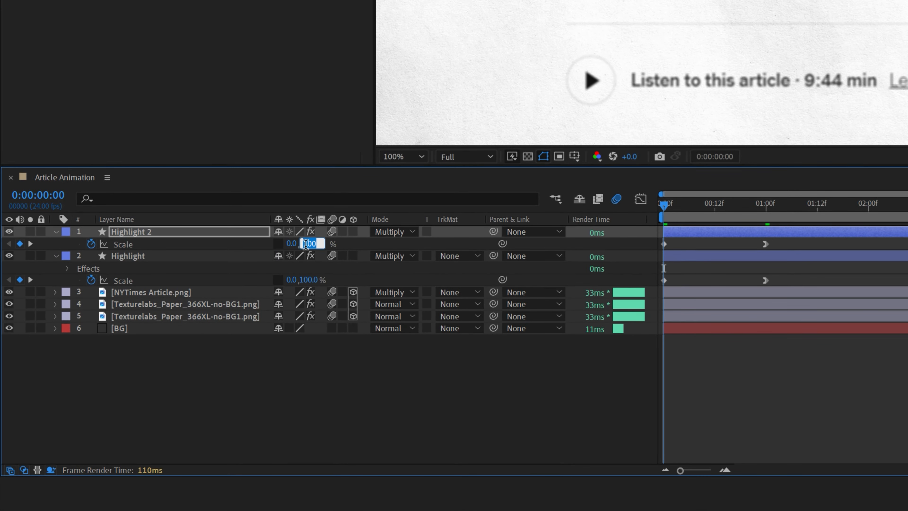
pyautogui.write('8')
pyautogui.press('Return')
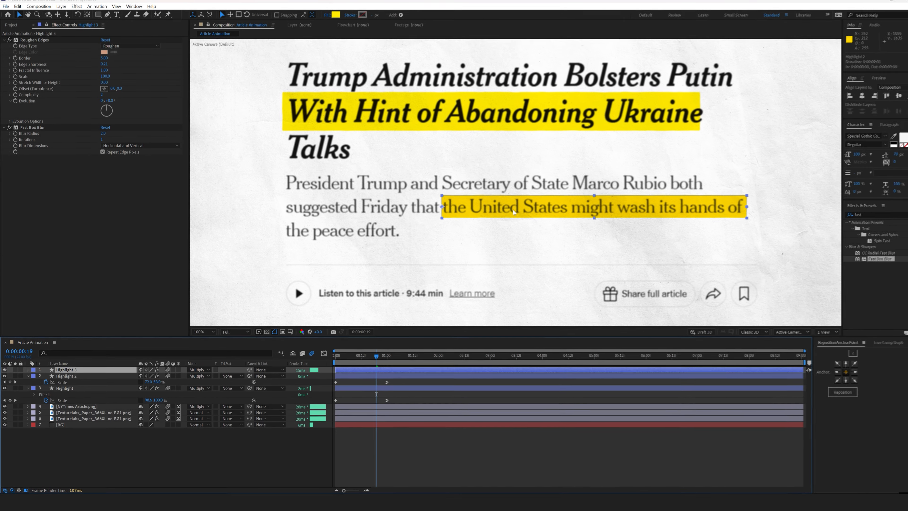
# - Place the Highlight 3 copy over "the peace effort." and set its horizontal scale to 29% at 0:00:01:00
pyautogui.moveTo(514, 212); pyautogui.dragTo(353, 232)
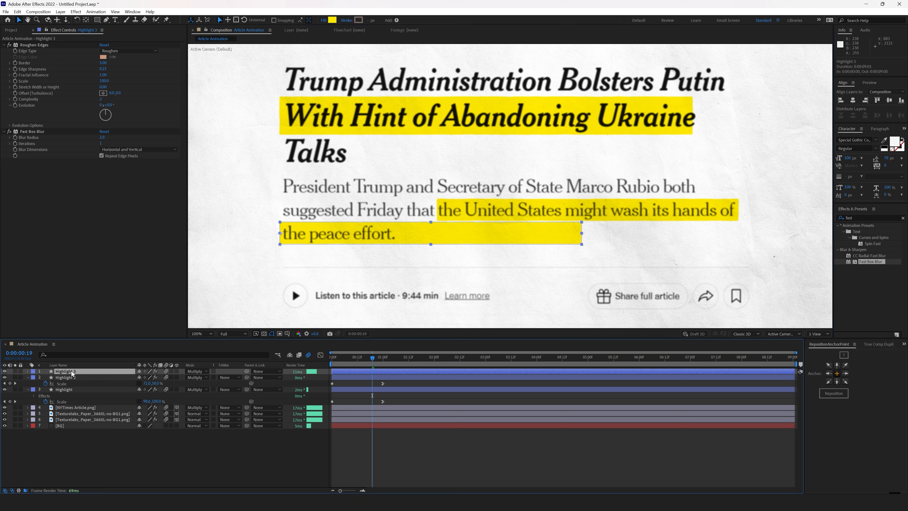
pyautogui.press('s')
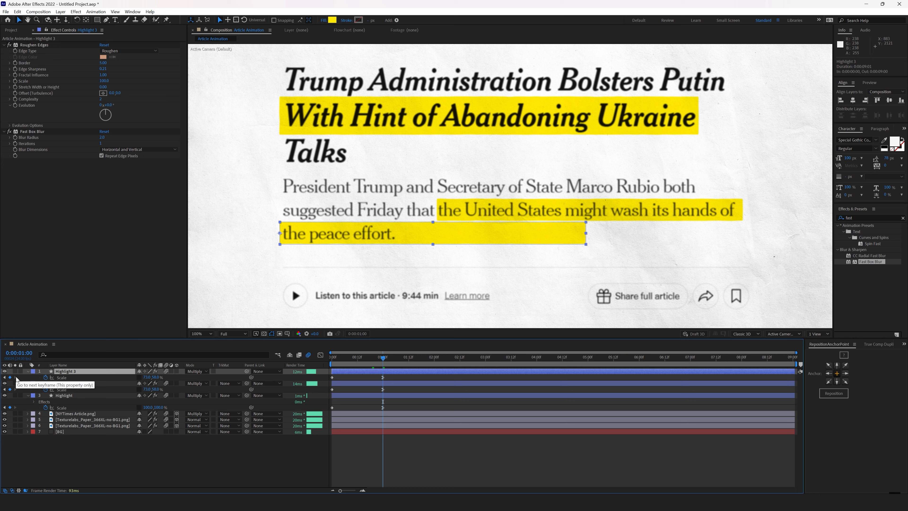
pyautogui.moveTo(128, 377); pyautogui.dragTo(126, 377)
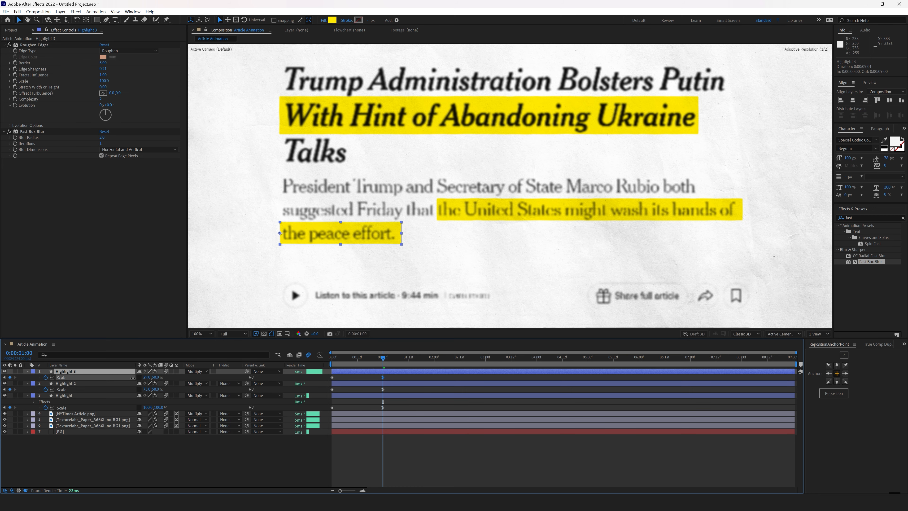
pyautogui.click(174, 464)
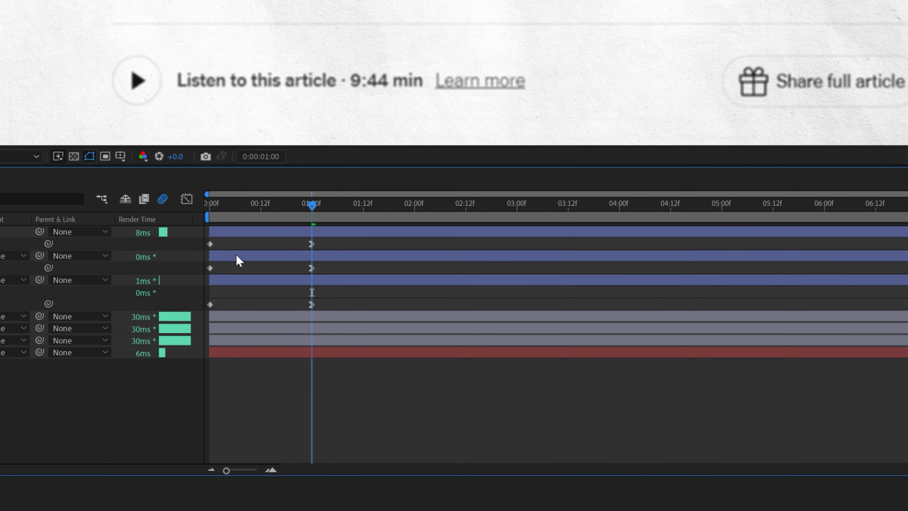
# - Stagger the highlight layers in time, starting Highlight 2 at about 0:00:00:11 and Highlight 3 at 0:00:01:02
pyautogui.moveTo(346, 383); pyautogui.dragTo(366, 386)
pyautogui.moveTo(274, 255); pyautogui.dragTo(375, 236)
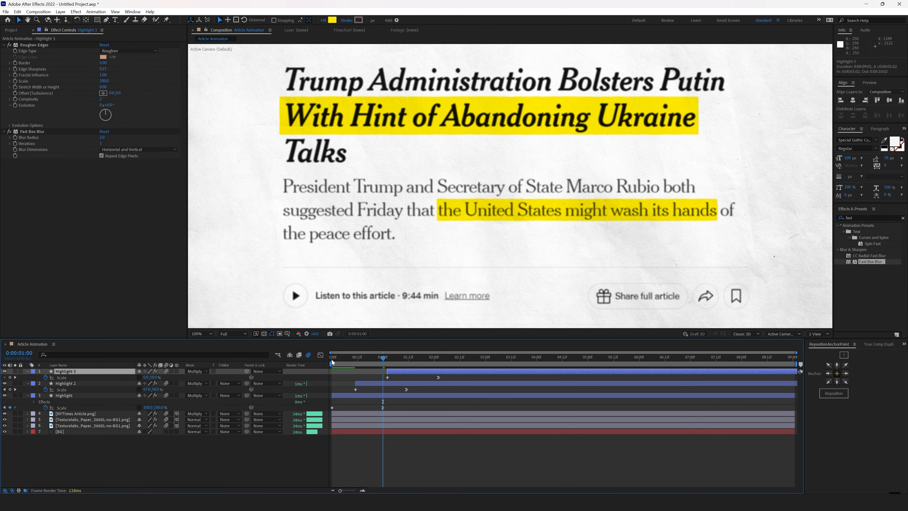
pyautogui.moveTo(213, 207); pyautogui.dragTo(233, 210)
# - Scrub through the staggered highlights, fine-tune Highlight 3's start time and play back the animation
pyautogui.moveTo(343, 363); pyautogui.dragTo(387, 385)
pyautogui.moveTo(341, 362); pyautogui.dragTo(395, 384)
pyautogui.moveTo(396, 372); pyautogui.dragTo(405, 373)
pyautogui.press('space')
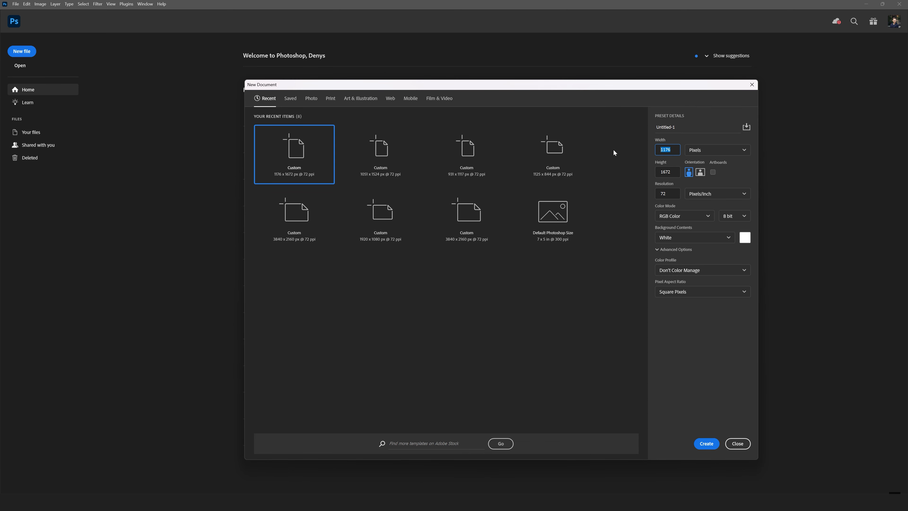
# - Switch to Photoshop, create a 3840 × 2160 px document and scale the Texturelabs film texture to cover the whole canvas
pyautogui.write('3')
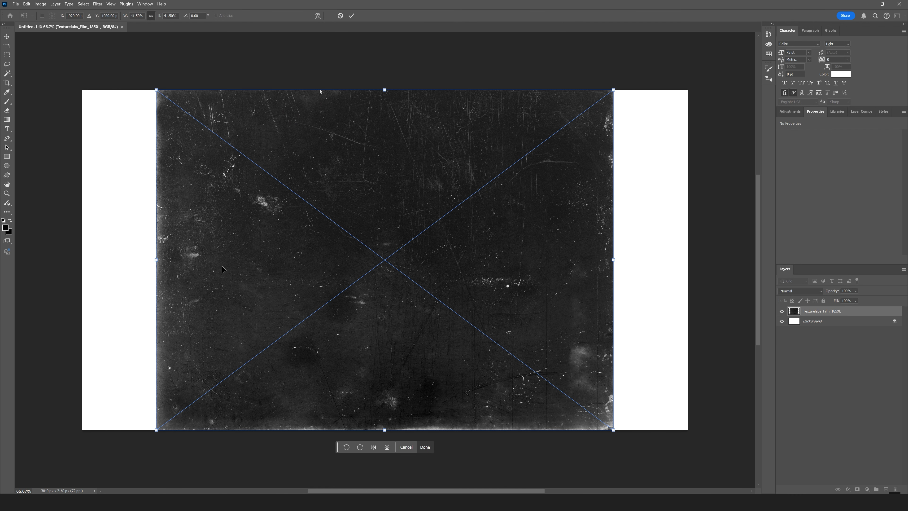
pyautogui.scroll(-2, 278, 286)
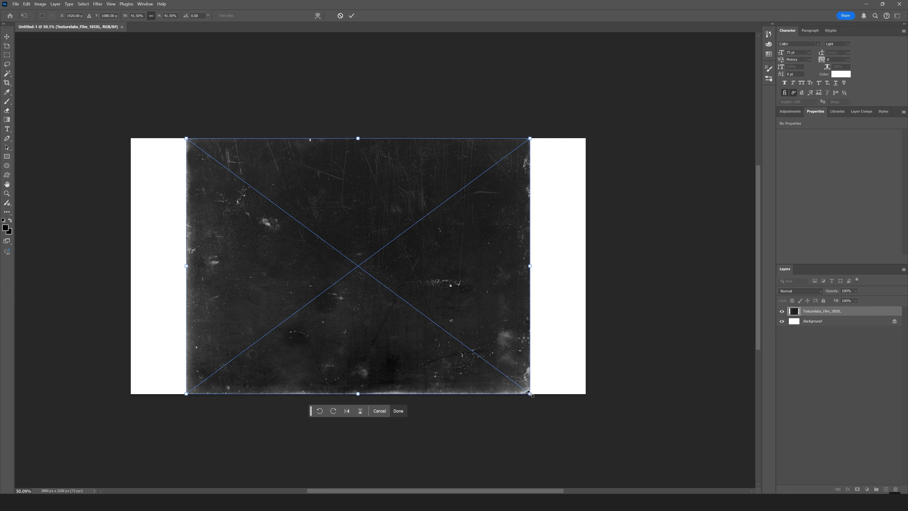
pyautogui.moveTo(528, 393); pyautogui.dragTo(592, 430)
pyautogui.moveTo(186, 137); pyautogui.dragTo(107, 125)
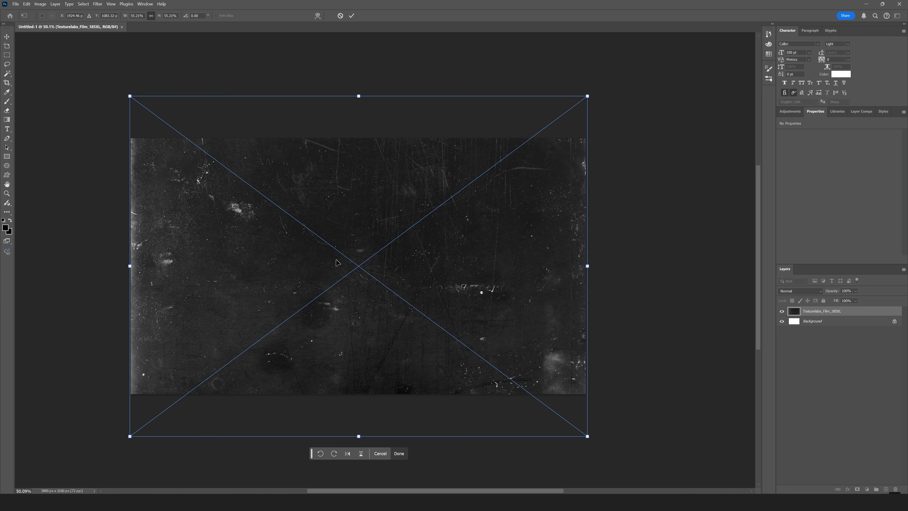
pyautogui.press('Return')
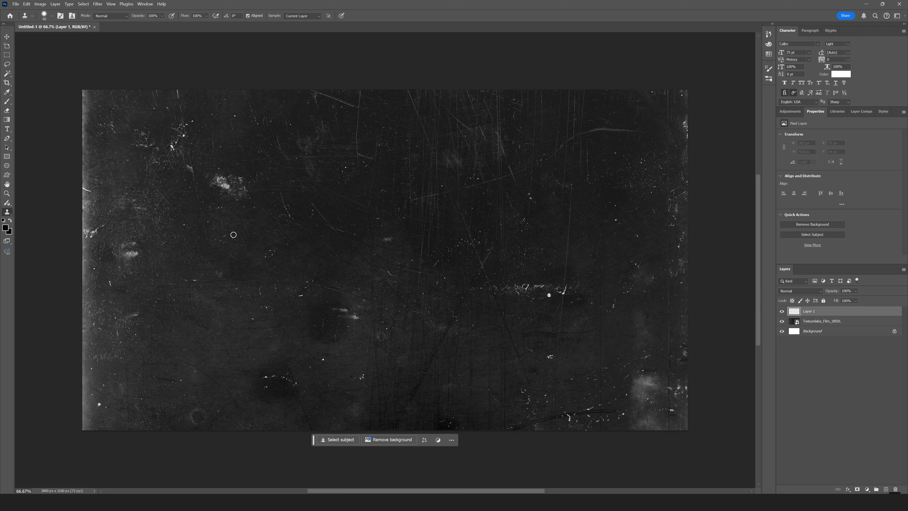
# - Lower the Clone Stamp brush hardness and clone scratched areas over the bright marks in the left half on Layer 1
pyautogui.rightClick(301, 226)
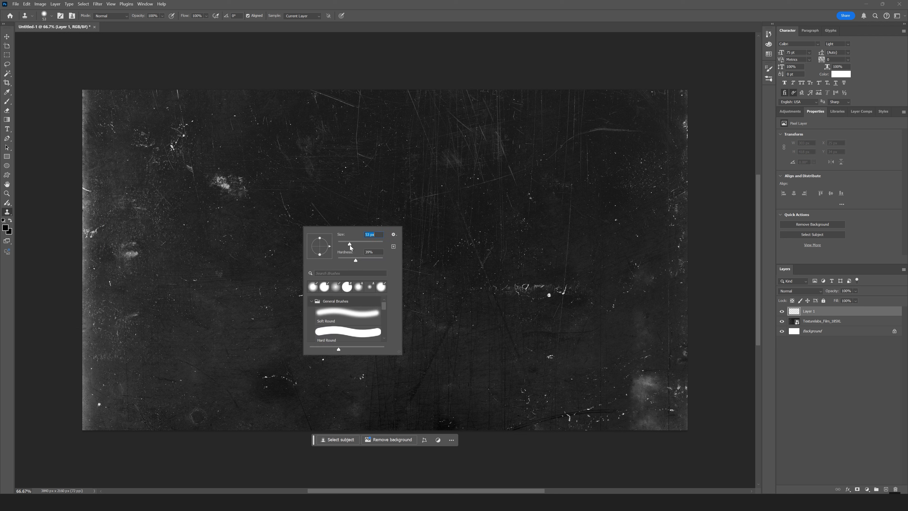
pyautogui.moveTo(353, 260); pyautogui.dragTo(348, 262)
pyautogui.press('Return')
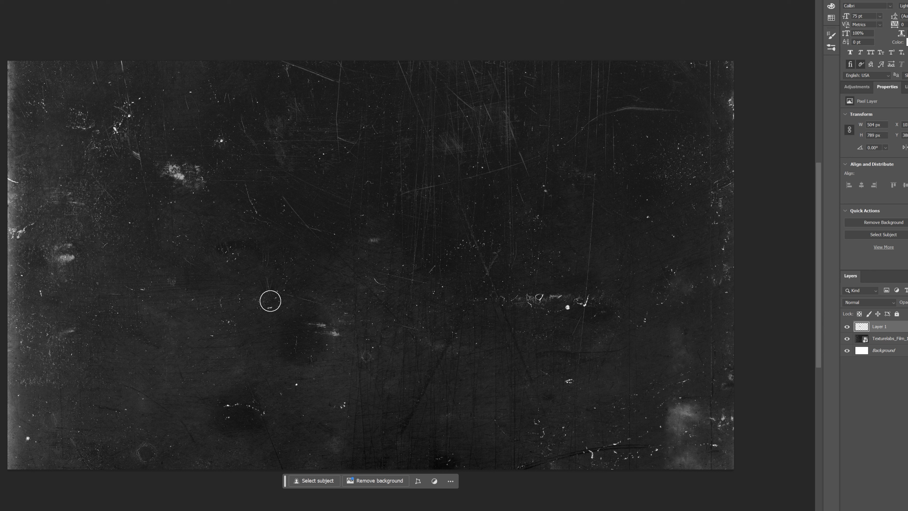
pyautogui.moveTo(270, 300); pyautogui.dragTo(252, 347)
pyautogui.moveTo(303, 371); pyautogui.dragTo(243, 306)
pyautogui.keyDown('alt'); pyautogui.click(440, 215); pyautogui.keyUp('alt')
pyautogui.moveTo(154, 223); pyautogui.dragTo(193, 139)
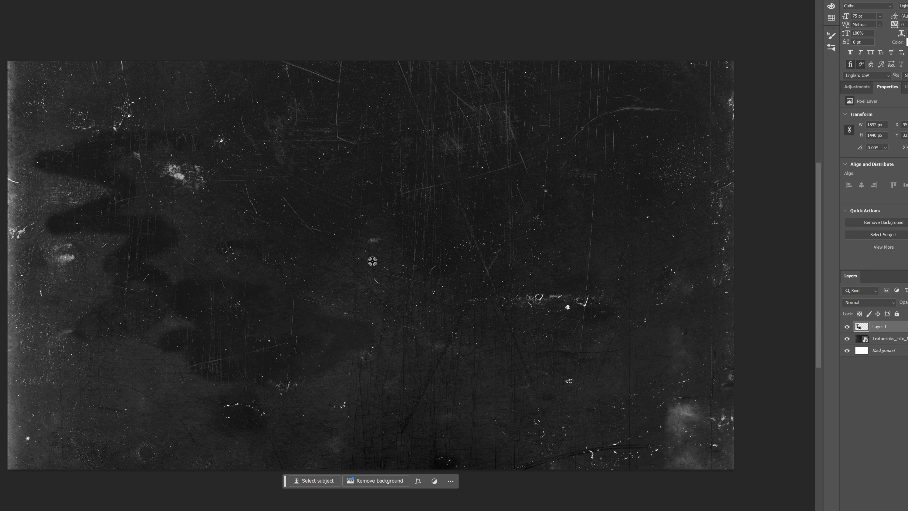
# - Clone from fresh source areas over the bright patches and streaks in the texture's lower-right and central parts
pyautogui.keyDown('alt'); pyautogui.click(519, 295); pyautogui.keyUp('alt')
pyautogui.moveTo(671, 393); pyautogui.dragTo(654, 393)
pyautogui.rightClick(521, 279)
pyautogui.keyDown('alt'); pyautogui.click(294, 159); pyautogui.keyUp('alt')
pyautogui.moveTo(612, 311); pyautogui.dragTo(579, 349)
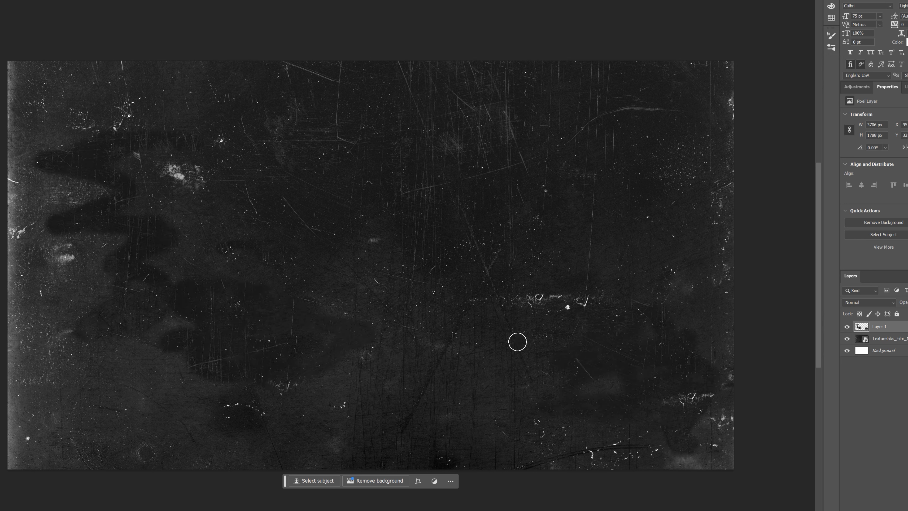
pyautogui.moveTo(690, 453); pyautogui.dragTo(700, 326)
pyautogui.moveTo(251, 390)
pyautogui.mouseDown()
pyautogui.moveTo(151, 362)
pyautogui.moveTo(169, 271)
pyautogui.moveTo(163, 243)
pyautogui.moveTo(173, 159)
pyautogui.mouseUp()
pyautogui.moveTo(426, 346); pyautogui.dragTo(343, 372)
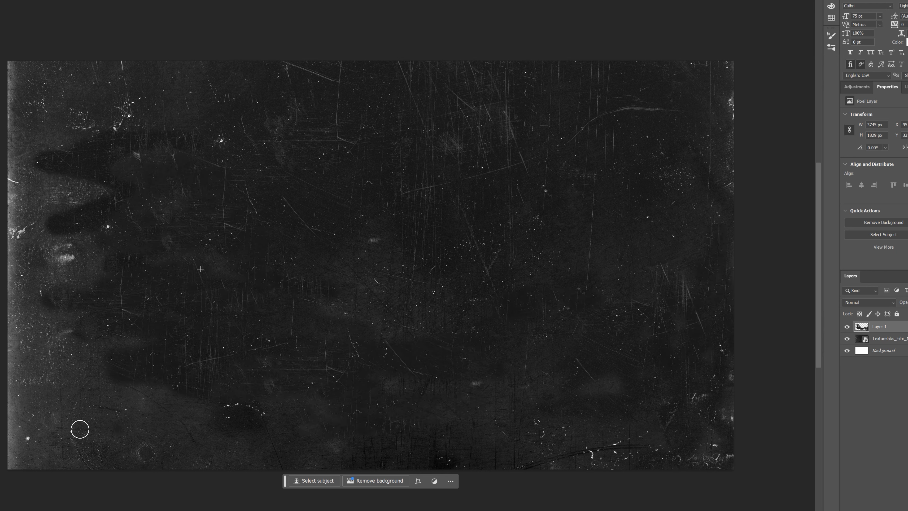
# - Clone darker texture over the bright left edge of the canvas, from the upper corner to the lower corner
pyautogui.moveTo(79, 428)
pyautogui.mouseDown()
pyautogui.moveTo(83, 235)
pyautogui.moveTo(57, 261)
pyautogui.mouseUp()
pyautogui.keyDown('alt'); pyautogui.click(145, 261); pyautogui.keyUp('alt')
pyautogui.moveTo(53, 343); pyautogui.dragTo(36, 193)
pyautogui.keyDown('alt'); pyautogui.click(450, 236); pyautogui.keyUp('alt')
pyautogui.moveTo(95, 232)
pyautogui.mouseDown()
pyautogui.moveTo(40, 178)
pyautogui.moveTo(22, 70)
pyautogui.mouseUp()
pyautogui.moveTo(150, 118); pyautogui.dragTo(33, 181)
pyautogui.moveTo(23, 404)
pyautogui.mouseDown()
pyautogui.moveTo(29, 436)
pyautogui.moveTo(115, 444)
pyautogui.mouseUp()
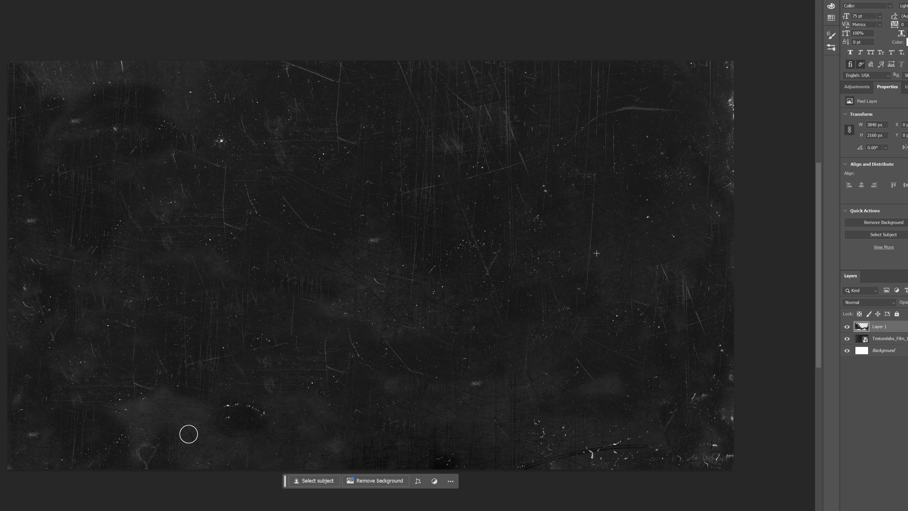
# - Clone over the remaining patches near the lower-left and upper-left corners and export the texture with Save for Web
pyautogui.moveTo(192, 393); pyautogui.dragTo(143, 447)
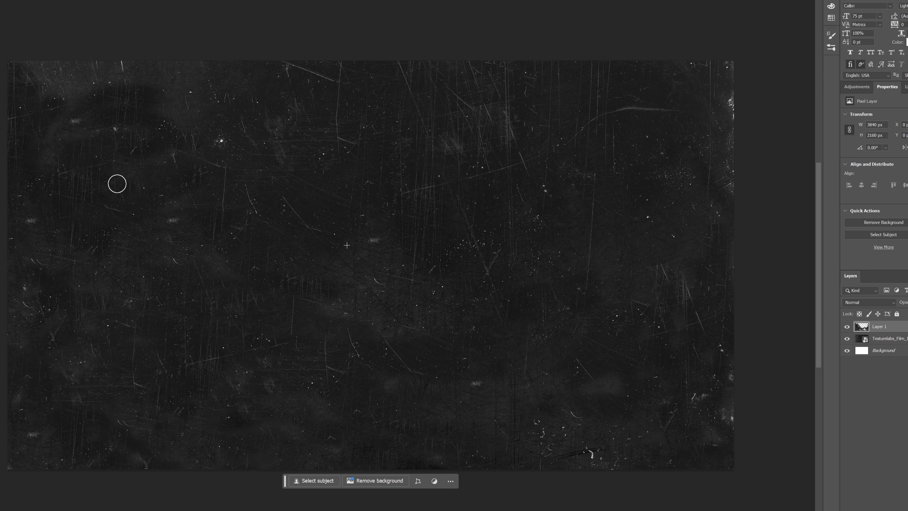
pyautogui.moveTo(117, 184); pyautogui.dragTo(40, 73)
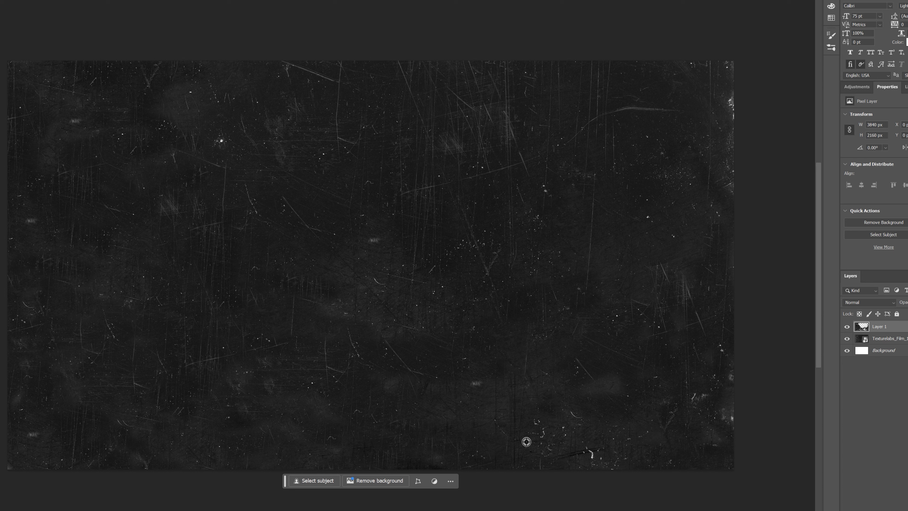
pyautogui.hotkey('ctrl', 'alt', 'shift', 's')
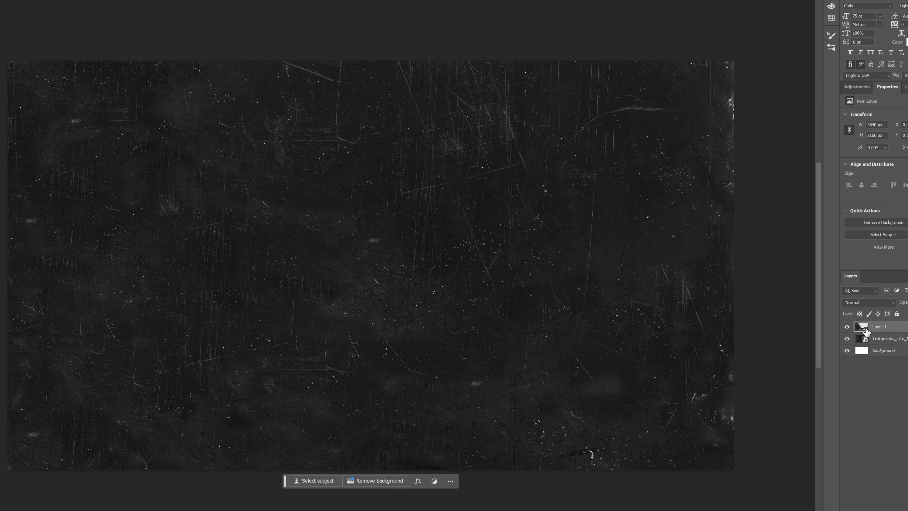
# - Erase parts of Layer 1 along the left side with a larger brush to bring back some original marks
pyautogui.rightClick(324, 239)
pyautogui.moveTo(67, 264); pyautogui.dragTo(45, 310)
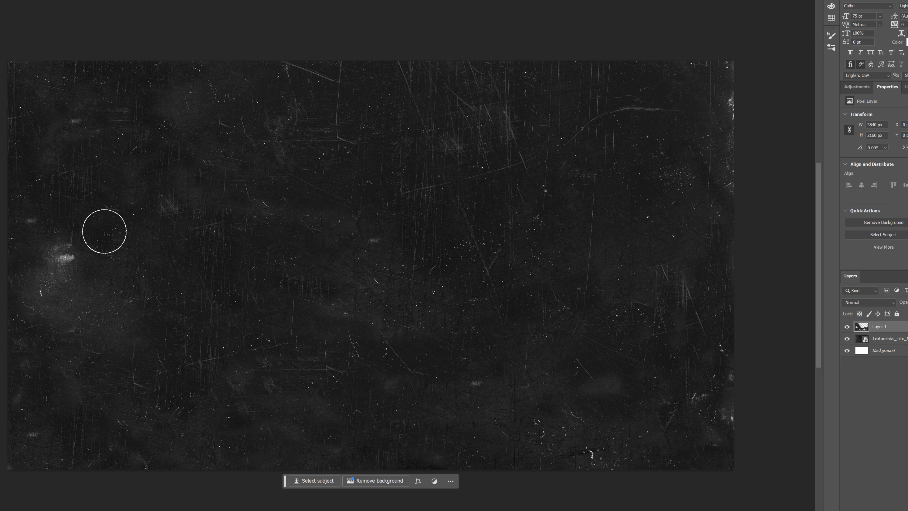
pyautogui.moveTo(122, 116); pyautogui.dragTo(99, 161)
pyautogui.moveTo(105, 367); pyautogui.dragTo(150, 386)
# - Duplicate the Texturelabs_Film_185XL layer, move the copy above Layer 1 and rotate it over the canvas
pyautogui.click(886, 341)
pyautogui.hotkey('ctrl', 'j')
pyautogui.moveTo(884, 342); pyautogui.dragTo(884, 322)
pyautogui.hotkey('ctrl', 't')
pyautogui.scroll(-5, 322, 176)
pyautogui.moveTo(182, 91); pyautogui.dragTo(408, 324)
pyautogui.press('Return')
# - Mask out the edges and large areas of the rotated texture copy with a soft round brush at 0% hardness
pyautogui.scroll(5, 282, 240)
pyautogui.moveTo(598, 318)
pyautogui.mouseDown()
pyautogui.moveTo(632, 221)
pyautogui.moveTo(575, 311)
pyautogui.mouseUp()
pyautogui.rightClick(612, 296)
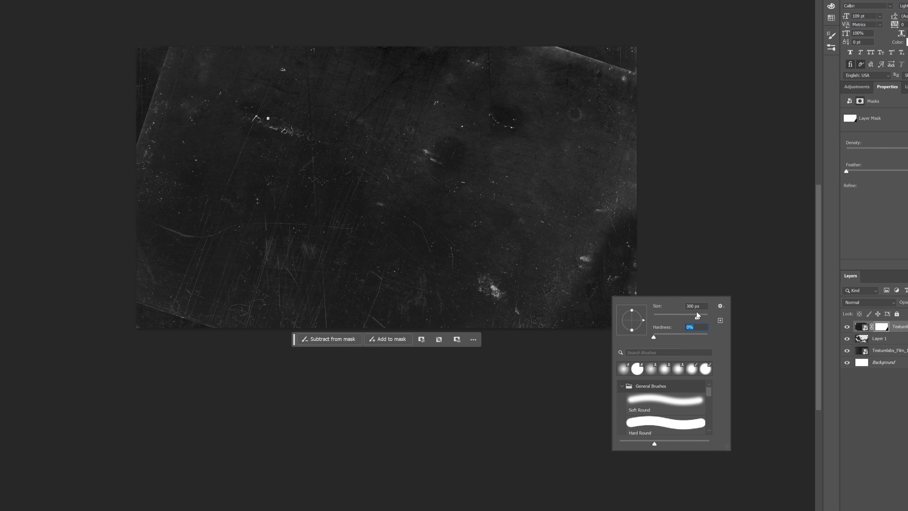
pyautogui.click(696, 367)
pyautogui.moveTo(625, 199); pyautogui.dragTo(538, 307)
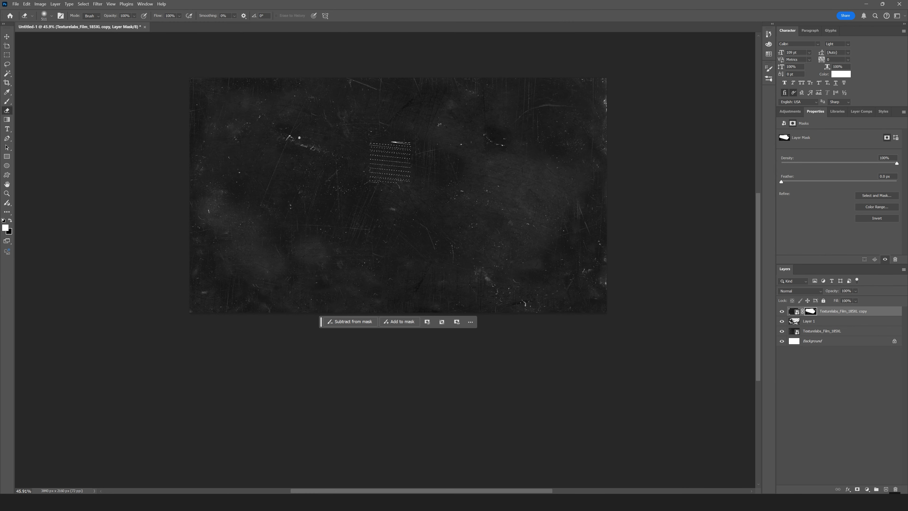
pyautogui.scroll(4, 301, 126)
pyautogui.scroll(-4, 529, 198)
pyautogui.moveTo(445, 227); pyautogui.dragTo(447, 197)
pyautogui.scroll(4, 270, 297)
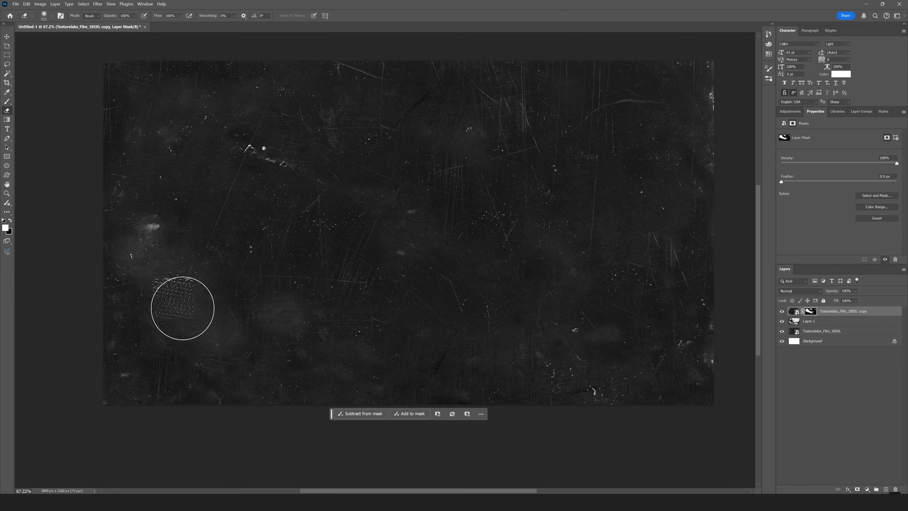
# - Export the blended texture as a PNG-24 with Save for Web, changing the number in its file name to 2
pyautogui.hotkey('ctrl', 'alt', 'shift', 's')
pyautogui.click(514, 335)
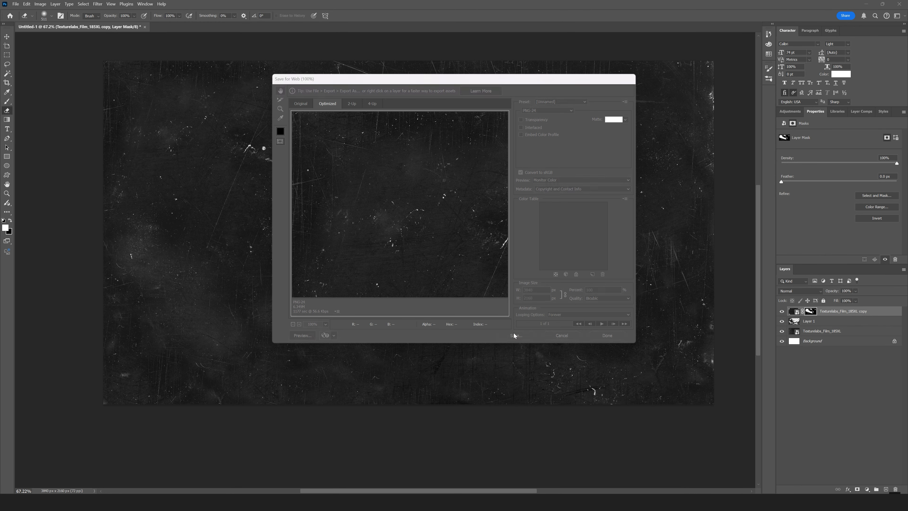
pyautogui.click(338, 129)
pyautogui.click(368, 393)
pyautogui.press('BackSpace')
pyautogui.write('2')
pyautogui.press('Return')
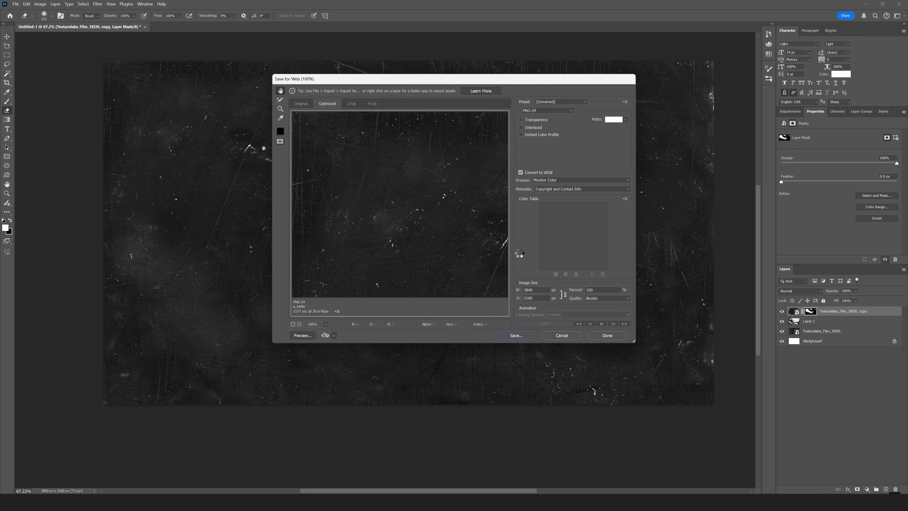
# - Duplicate the masked Texturelabs_Film_185XL copy, then rotate the new copy and move it toward the right of the canvas
pyautogui.click(792, 312)
pyautogui.hotkey('ctrl', 'j')
pyautogui.scroll(-4, 526, 257)
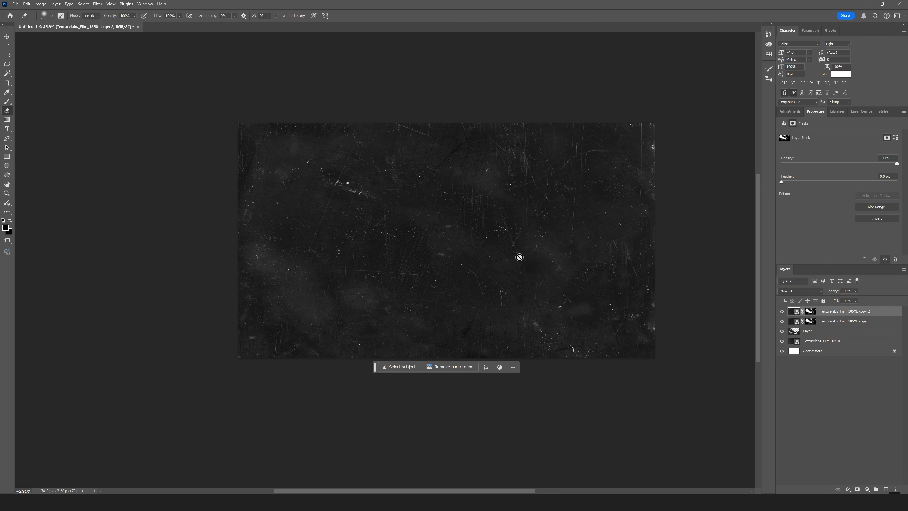
pyautogui.hotkey('ctrl', 't')
pyautogui.moveTo(701, 106)
pyautogui.mouseDown()
pyautogui.moveTo(493, 81)
pyautogui.moveTo(364, 97)
pyautogui.mouseUp()
pyautogui.moveTo(461, 264); pyautogui.dragTo(642, 236)
pyautogui.press('Return')
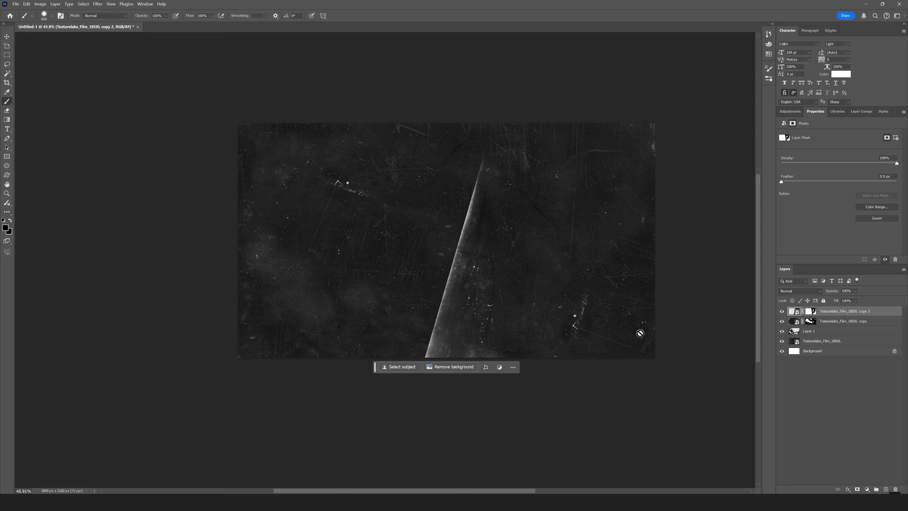
# - Paint on the mask of Texturelabs_Film_185XL copy 2 to hide its bright diagonal edge
pyautogui.click(810, 311)
pyautogui.press('x')
pyautogui.moveTo(383, 347)
pyautogui.mouseDown()
pyautogui.moveTo(404, 333)
pyautogui.moveTo(470, 387)
pyautogui.mouseUp()
# - Move Layer 1 to the top of the stack, duplicate it and switch to the Eraser tool
pyautogui.click(809, 332)
pyautogui.hotkey('ctrl', 'z')
pyautogui.moveTo(808, 332); pyautogui.dragTo(810, 309)
pyautogui.hotkey('ctrl', 'j')
pyautogui.press('e')
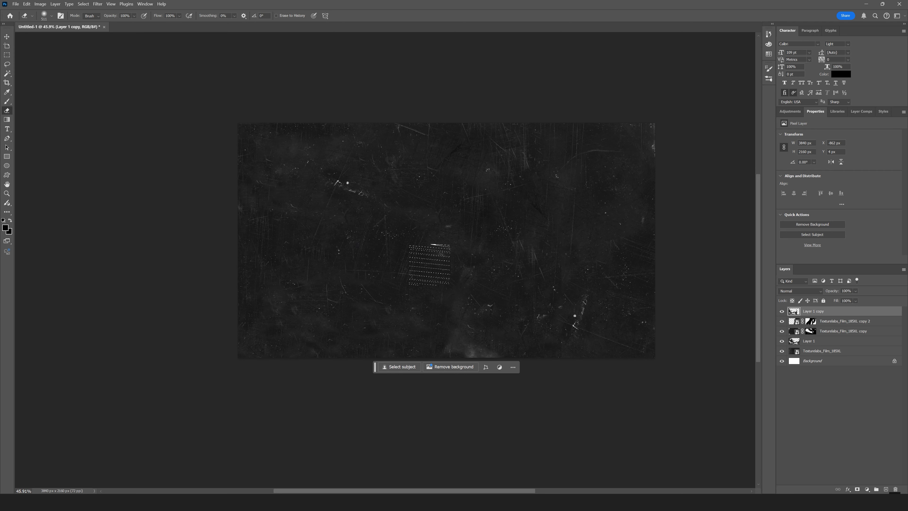
# - Duplicate Texturelabs_Film_185XL copy 2, rotate and reposition the duplicate, and select its mask for brush painting
pyautogui.click(833, 321)
pyautogui.hotkey('ctrl', 't')
pyautogui.moveTo(411, 211); pyautogui.dragTo(474, 426)
pyautogui.moveTo(671, 268)
pyautogui.mouseDown()
pyautogui.moveTo(214, 247)
pyautogui.moveTo(293, 225)
pyautogui.mouseUp()
pyautogui.press('Return')
pyautogui.press('b')
pyautogui.click(811, 321)
# - Hide the upper texture layers, rotate and reposition Layer 1, and move it to the top of the stack
pyautogui.moveTo(781, 311); pyautogui.dragTo(783, 352)
pyautogui.click(808, 351)
pyautogui.hotkey('ctrl', 't')
pyautogui.moveTo(668, 129); pyautogui.dragTo(266, 353)
pyautogui.moveTo(569, 262); pyautogui.dragTo(608, 206)
pyautogui.press('Return')
pyautogui.moveTo(808, 351); pyautogui.dragTo(809, 308)
pyautogui.doubleClick(780, 321)
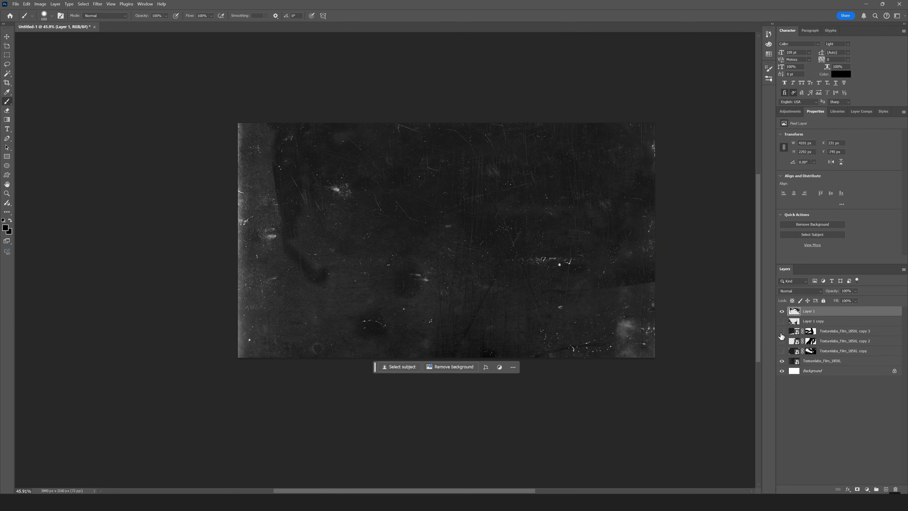
# - Duplicate Texturelabs_Film_185XL copy 2 below Layer 1, rotate and shift the duplicate over the canvas's left part, and select the Brush tool
pyautogui.click(782, 341)
pyautogui.click(833, 342)
pyautogui.hotkey('ctrl', 'j')
pyautogui.moveTo(833, 343); pyautogui.dragTo(833, 318)
pyautogui.click(781, 351)
pyautogui.hotkey('ctrl', 't')
pyautogui.scroll(-8, 577, 258)
pyautogui.moveTo(699, 202); pyautogui.dragTo(446, 284)
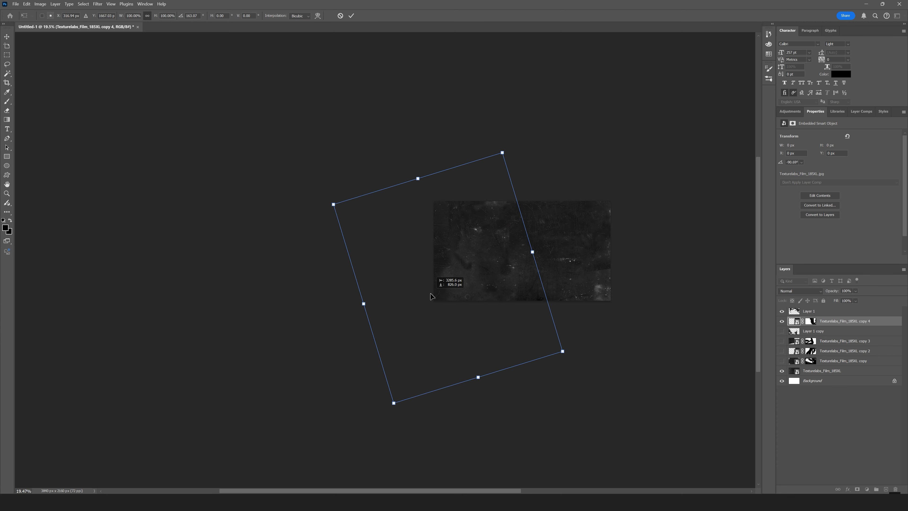
pyautogui.press('Return')
pyautogui.scroll(5, 446, 284)
pyautogui.press('b')
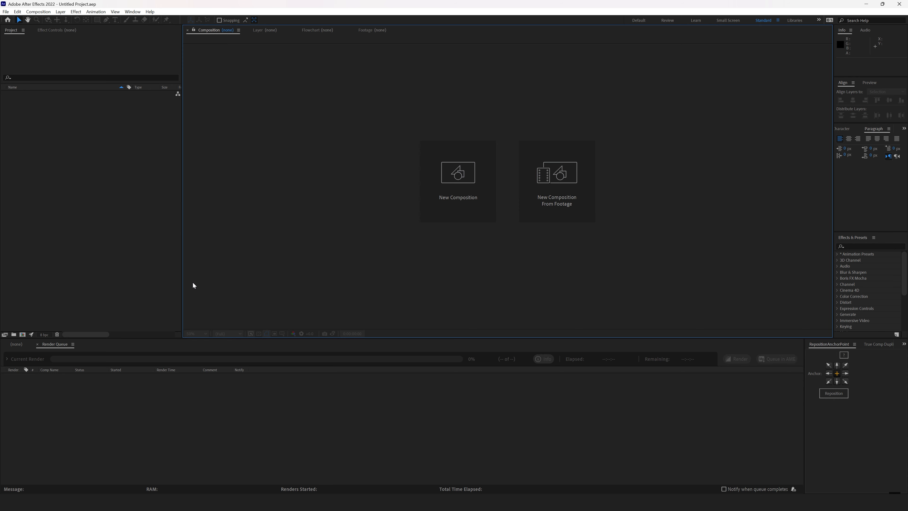
# - Switch to After Effects and create a 3840 × 2160, 24 fps composition named Film Dust Animation with a 3-second duration
pyautogui.click(23, 334)
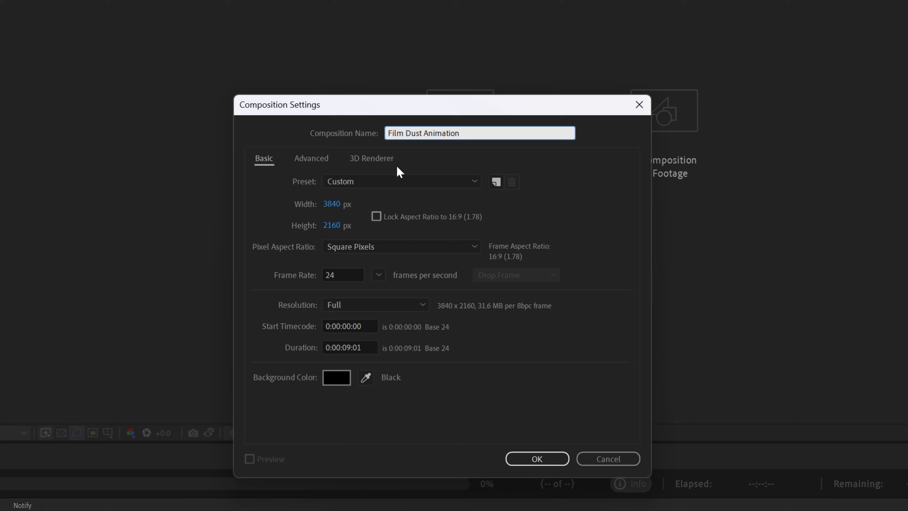
pyautogui.click(351, 344)
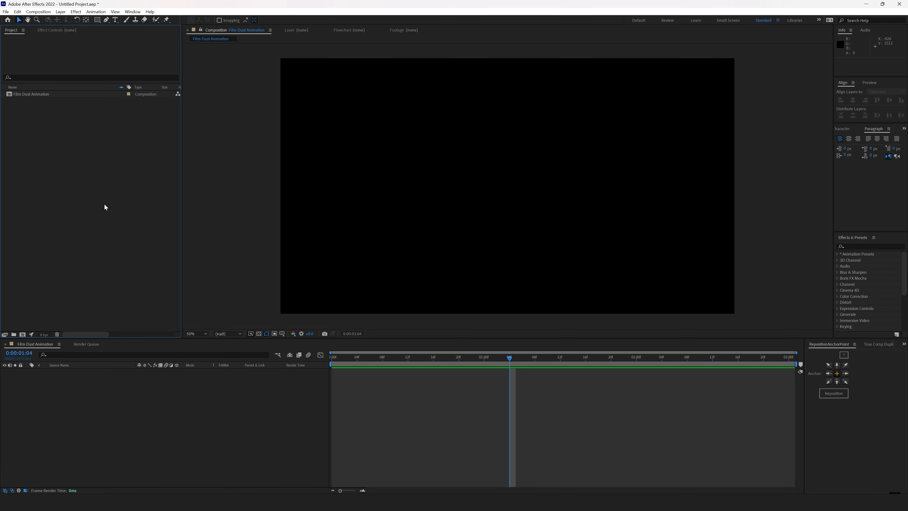
# - Import Dirt-Texture-1.png through Dirt-Texture-15.png as separate footage items, with PNG Sequence turned off
pyautogui.rightClick(87, 193)
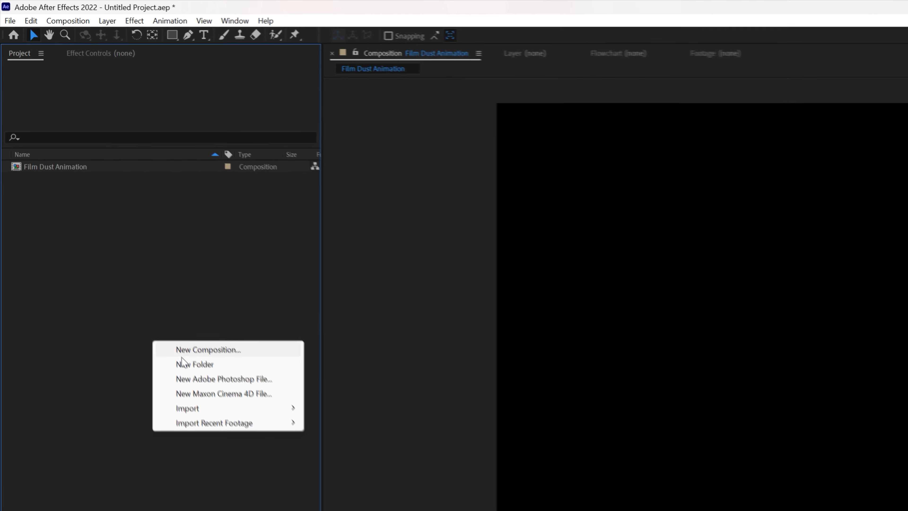
pyautogui.moveTo(122, 230)
pyautogui.click(387, 460)
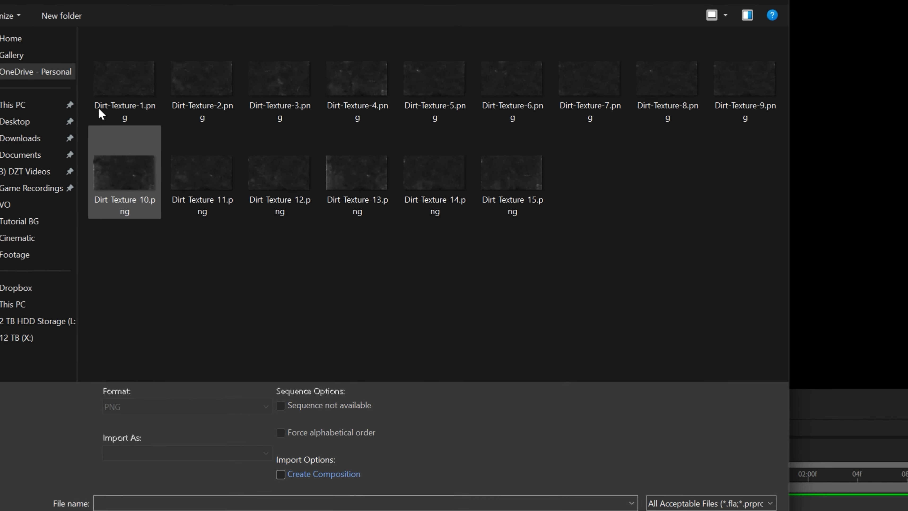
pyautogui.click(287, 168)
pyautogui.click(276, 413)
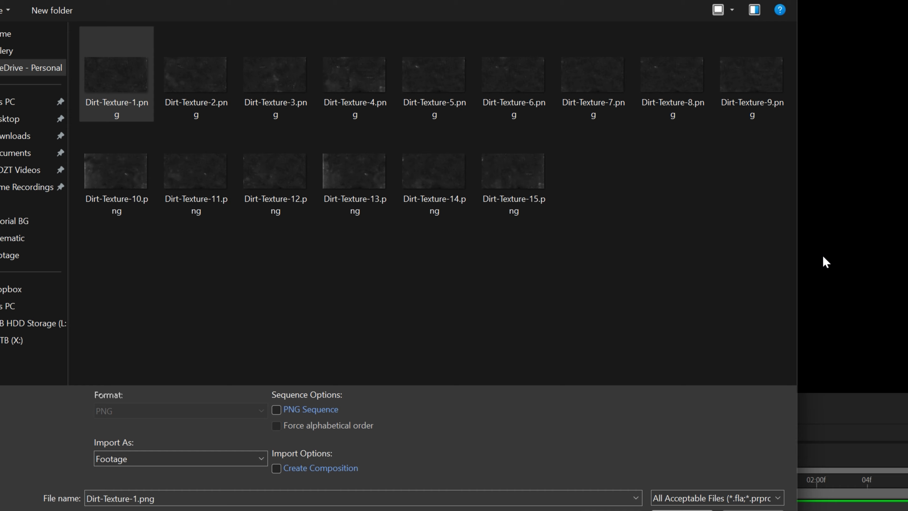
pyautogui.moveTo(772, 244); pyautogui.dragTo(128, 73)
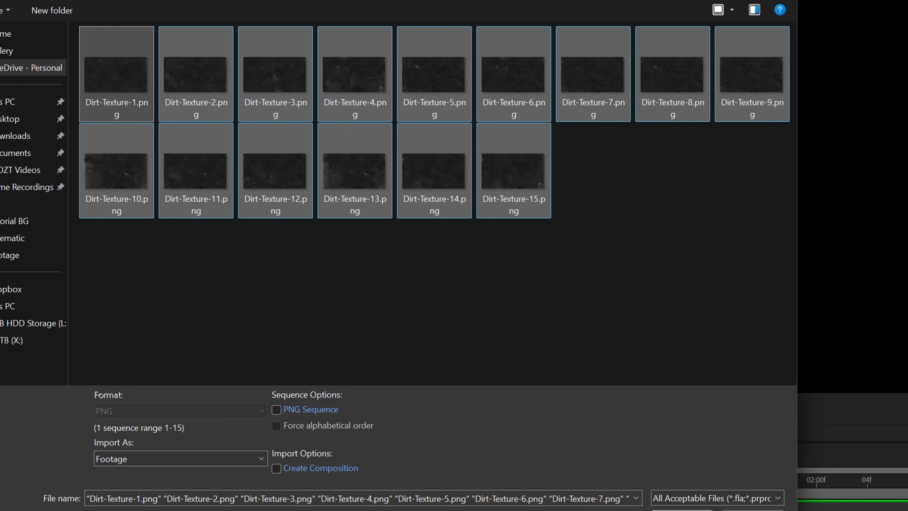
pyautogui.click(681, 510)
pyautogui.click(89, 243)
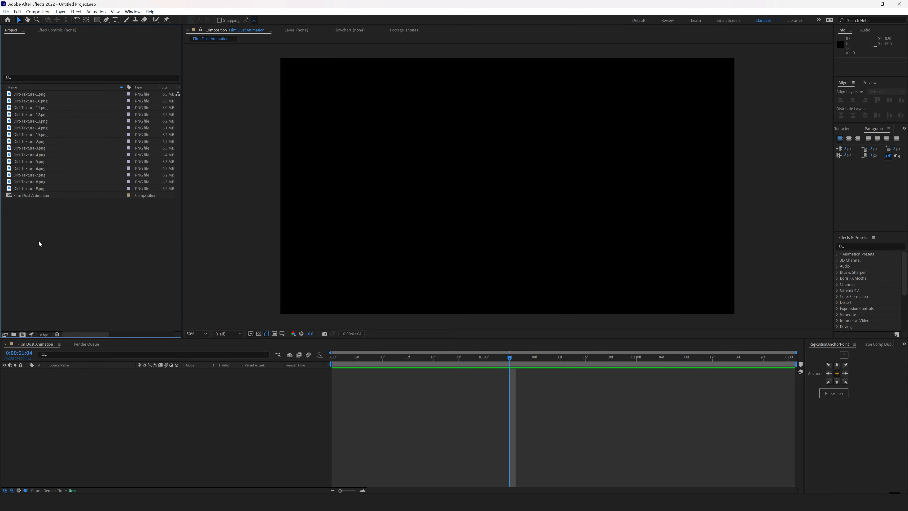
# - Create a project folder named Textures
pyautogui.click(14, 334)
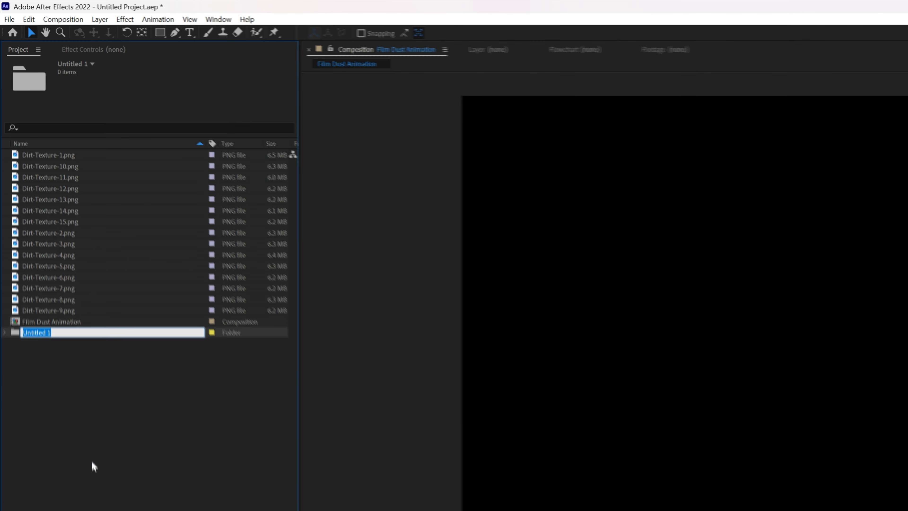
pyautogui.write('Textures')
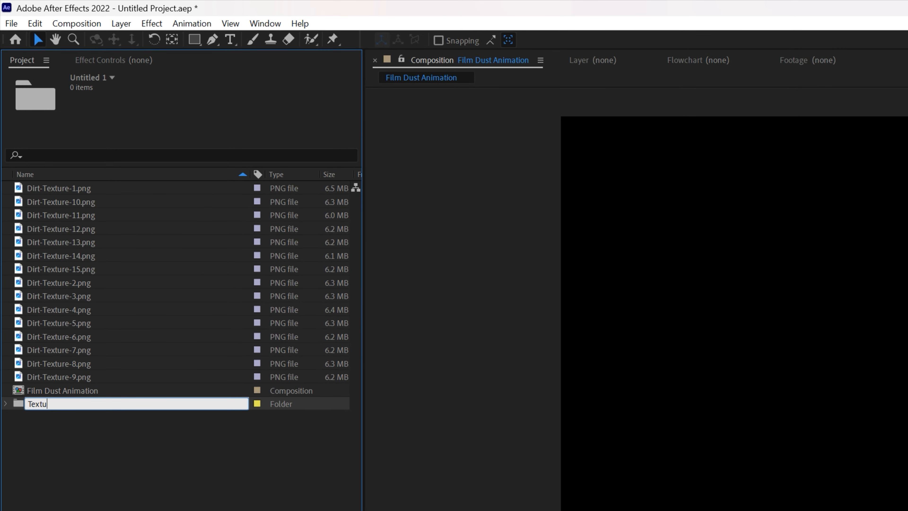
pyautogui.press('Return')
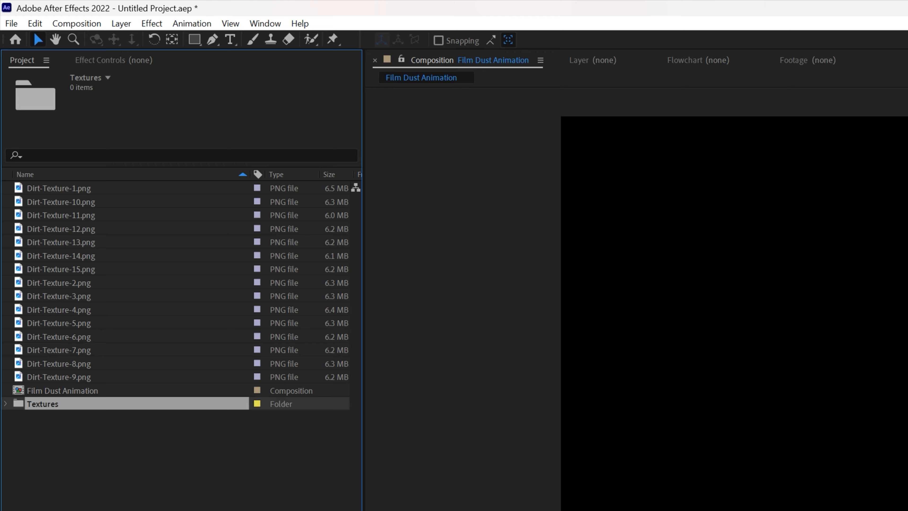
# - Move all fifteen Dirt-Texture PNG files into the Textures folder and expand the folder
pyautogui.click(41, 379)
pyautogui.keyDown('shift'); pyautogui.click(64, 189); pyautogui.keyUp('shift')
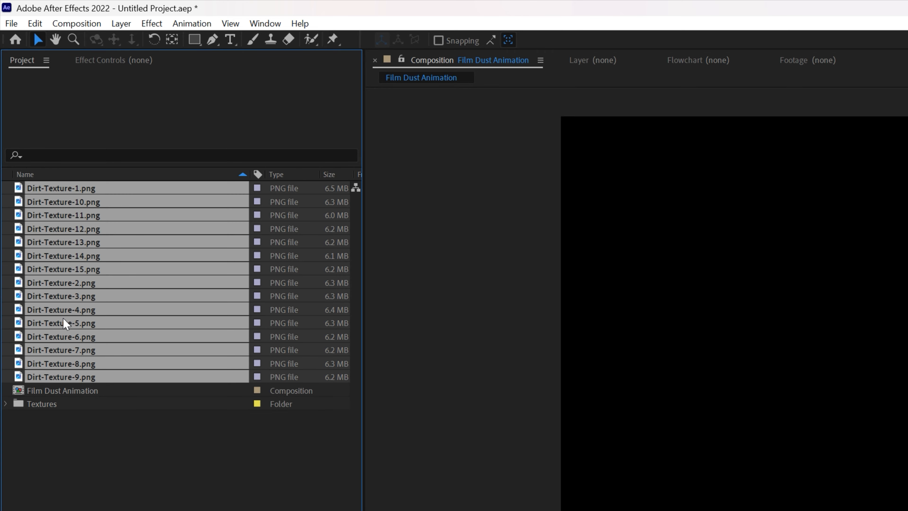
pyautogui.moveTo(63, 319); pyautogui.dragTo(65, 404)
pyautogui.click(6, 200)
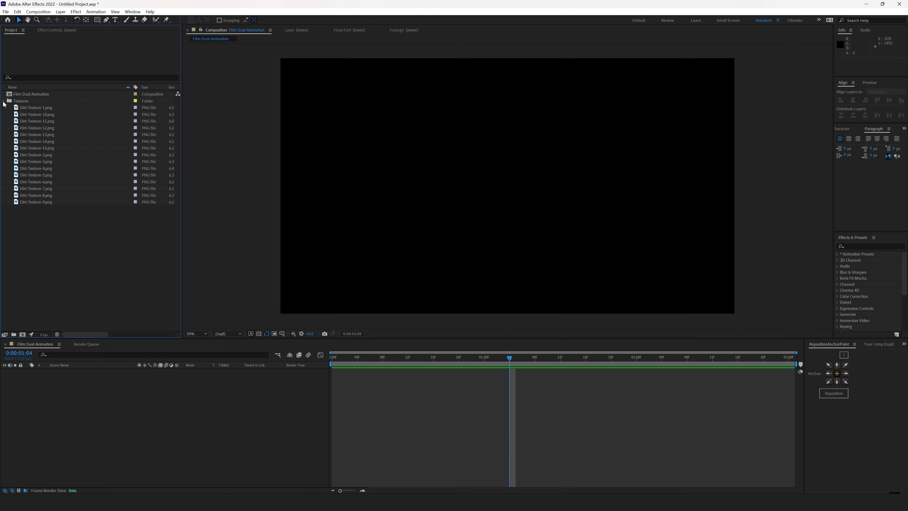
# - Add all fifteen Dirt-Texture images from the Textures folder to the Film Dust Animation timeline as layers
pyautogui.click(73, 214)
pyautogui.keyDown('shift'); pyautogui.click(80, 402); pyautogui.keyUp('shift')
pyautogui.moveTo(41, 205); pyautogui.dragTo(95, 393)
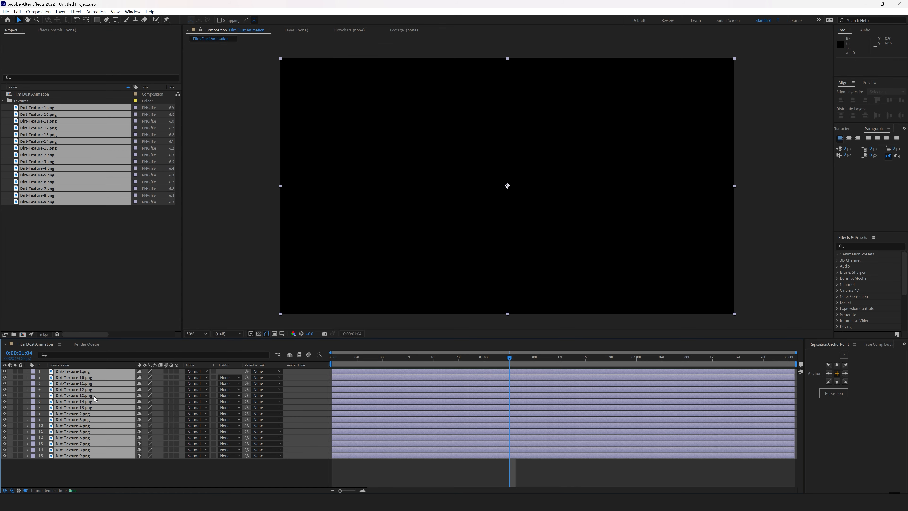
pyautogui.click(75, 227)
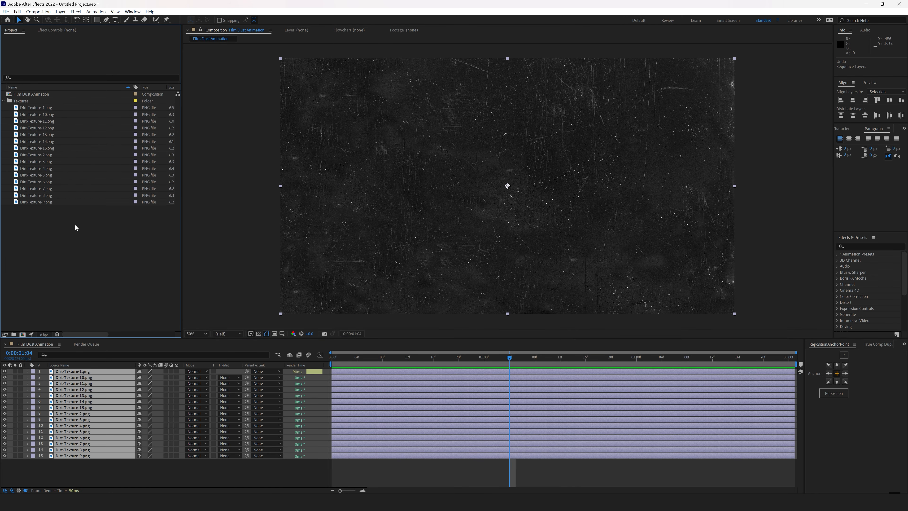
# - Trim every Dirt-Texture layer to a one-frame duration and arrange them end to end with Sequence Layers, Overlap off
pyautogui.click(363, 359)
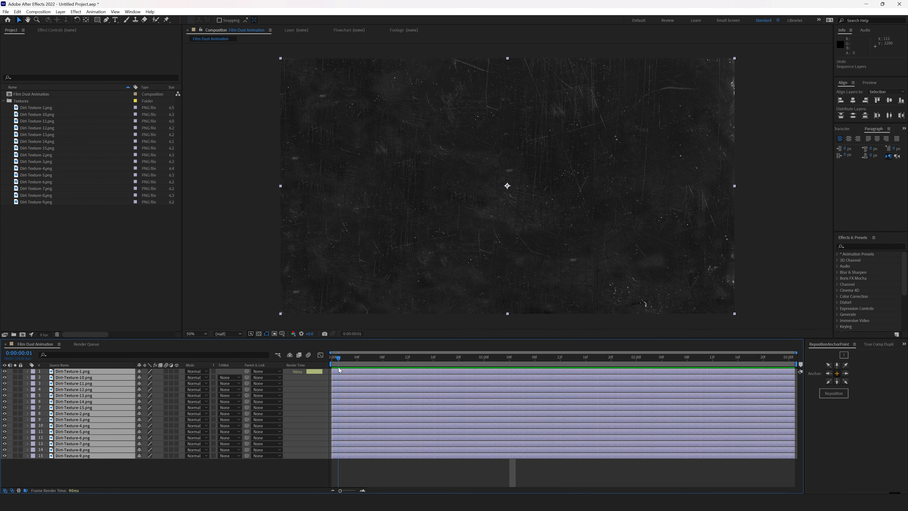
pyautogui.hotkey('alt', ']')
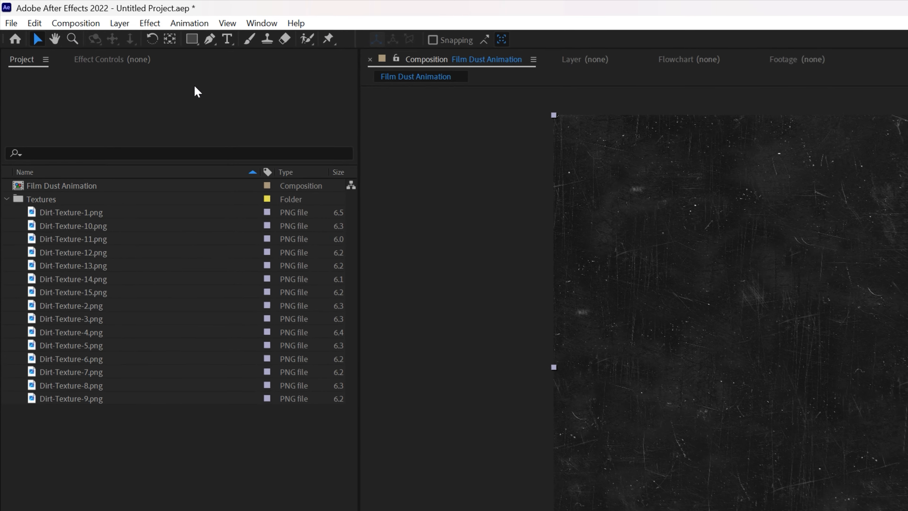
pyautogui.click(95, 11)
pyautogui.moveTo(263, 181)
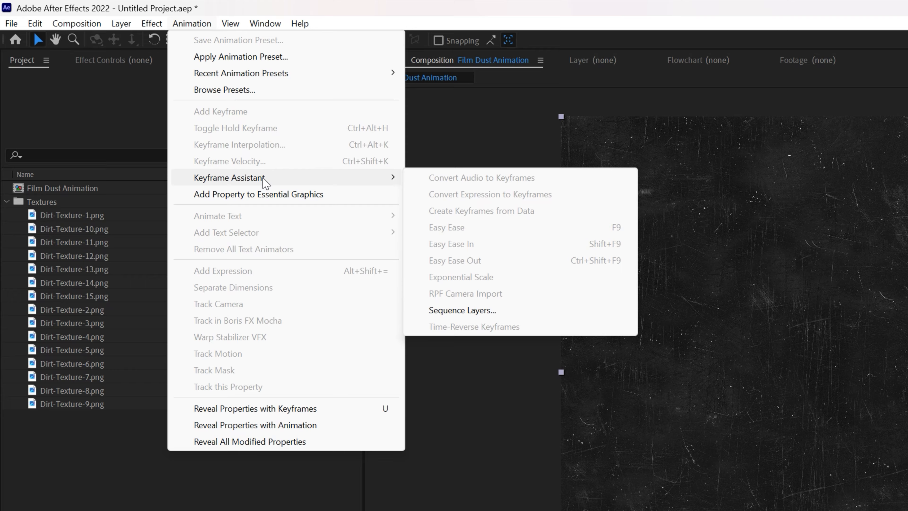
pyautogui.click(475, 308)
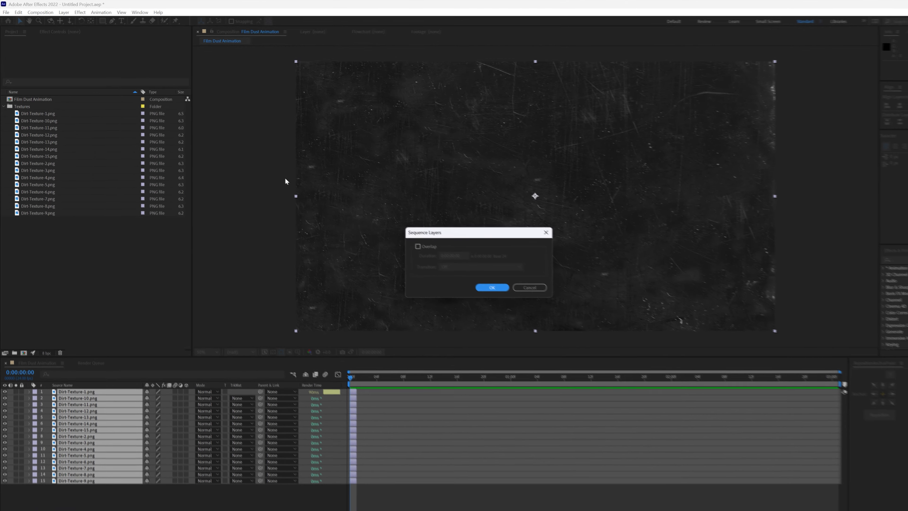
pyautogui.click(483, 287)
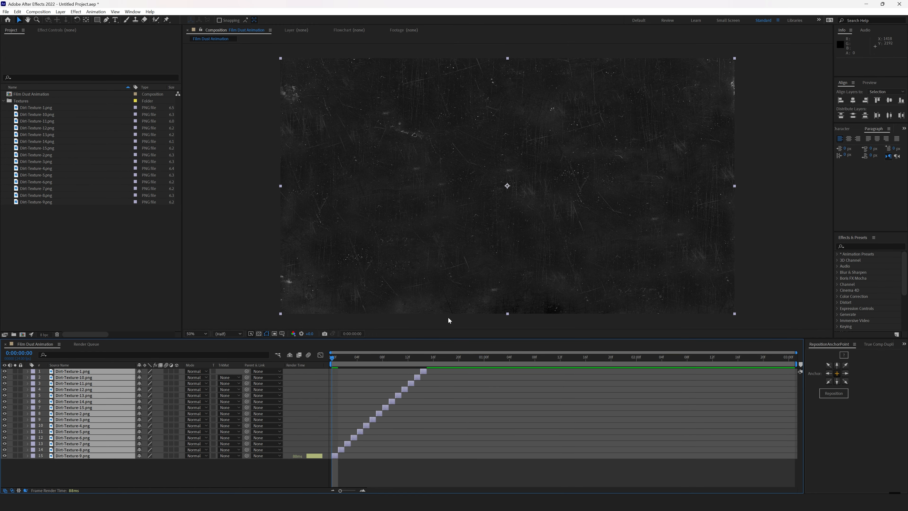
# - Set the rotation of the Dirt-Texture-8 layer at frame 0:00:00:01 to -180°
pyautogui.click(362, 454)
pyautogui.moveTo(331, 361)
pyautogui.mouseDown()
pyautogui.moveTo(357, 362)
pyautogui.moveTo(339, 364)
pyautogui.mouseUp()
pyautogui.click(338, 450)
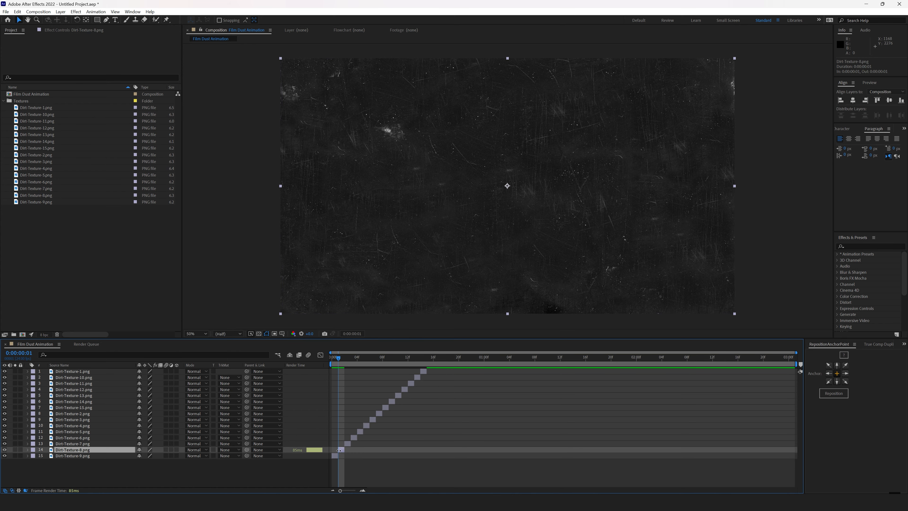
pyautogui.press('r')
pyautogui.moveTo(146, 456); pyautogui.dragTo(177, 450)
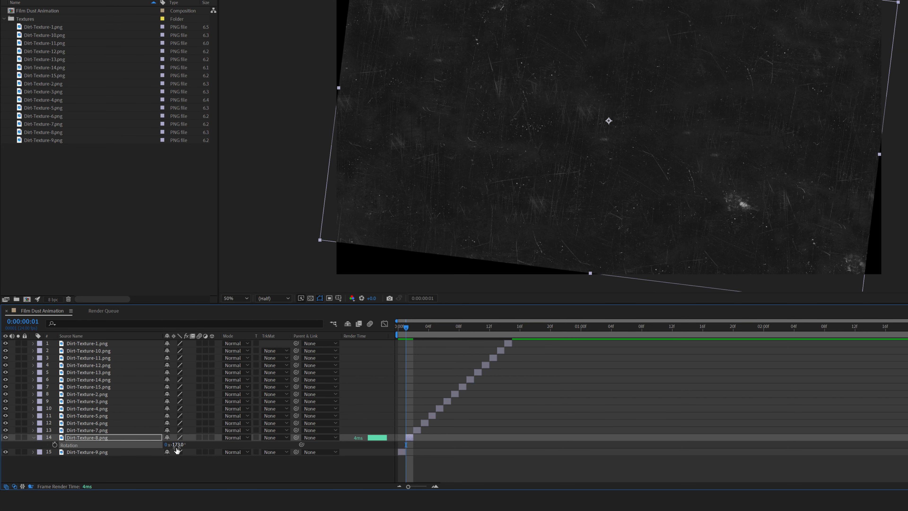
pyautogui.write('0')
pyautogui.press('Return')
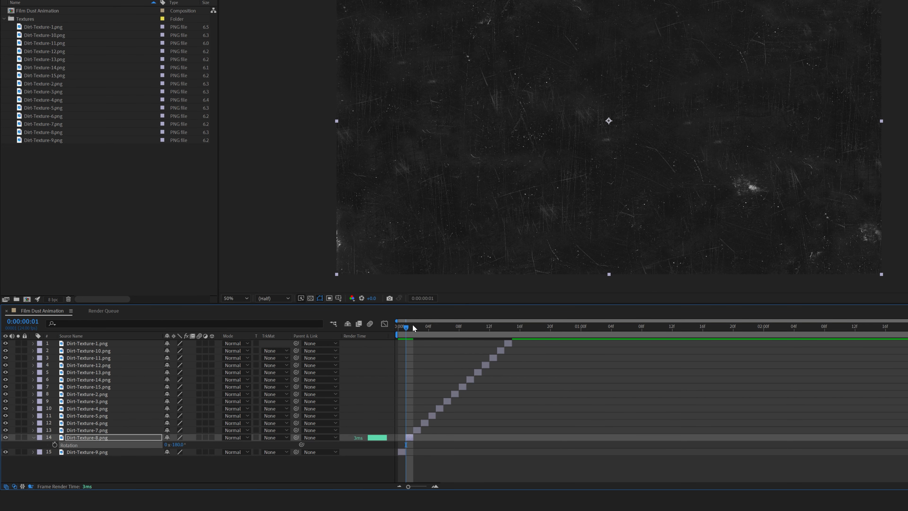
# - Flip the Dirt-Texture-5 layer at frame 0:00:00:04 vertically
pyautogui.moveTo(413, 325)
pyautogui.mouseDown()
pyautogui.moveTo(398, 326)
pyautogui.moveTo(429, 333)
pyautogui.mouseUp()
pyautogui.click(432, 415)
pyautogui.press('r')
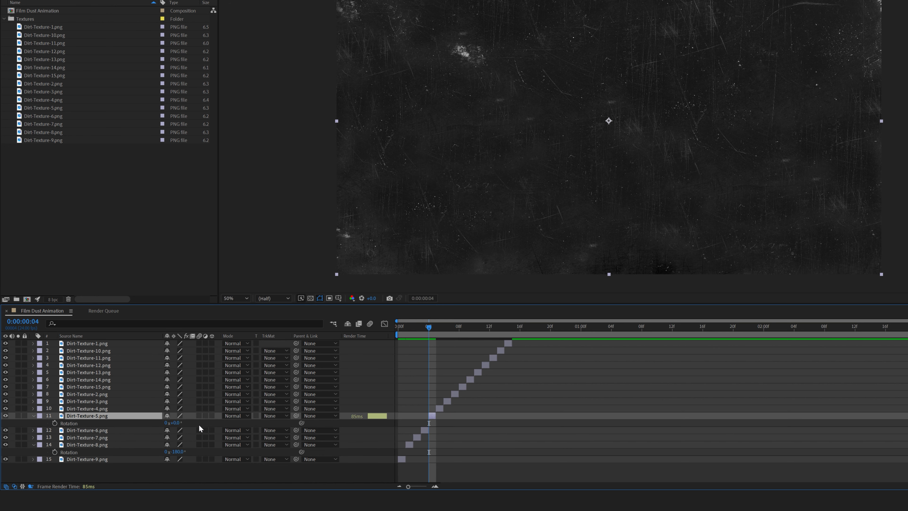
pyautogui.rightClick(136, 419)
pyautogui.moveTo(162, 187)
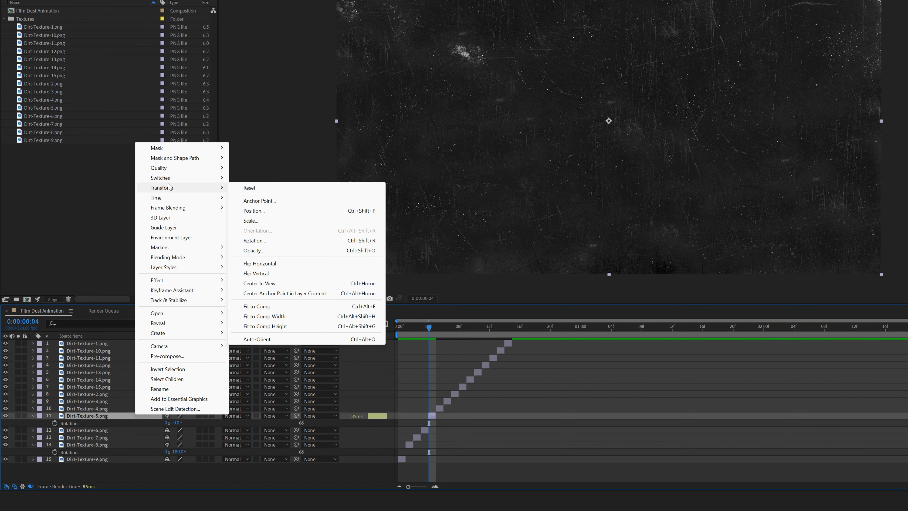
pyautogui.click(273, 274)
# - Set the rotation of the Dirt-Texture-2 layer at frame 0:00:00:07 to 90°
pyautogui.moveTo(407, 324); pyautogui.dragTo(451, 332)
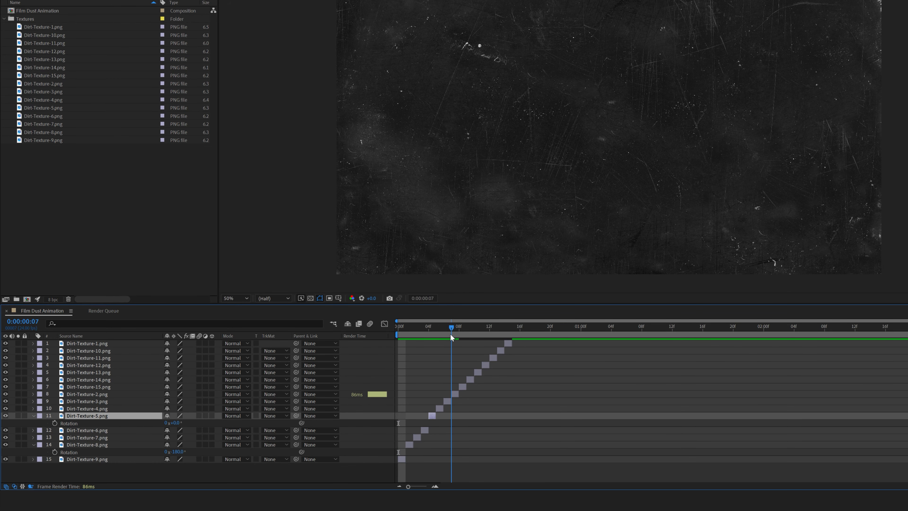
pyautogui.click(455, 394)
pyautogui.press('r')
pyautogui.click(178, 401)
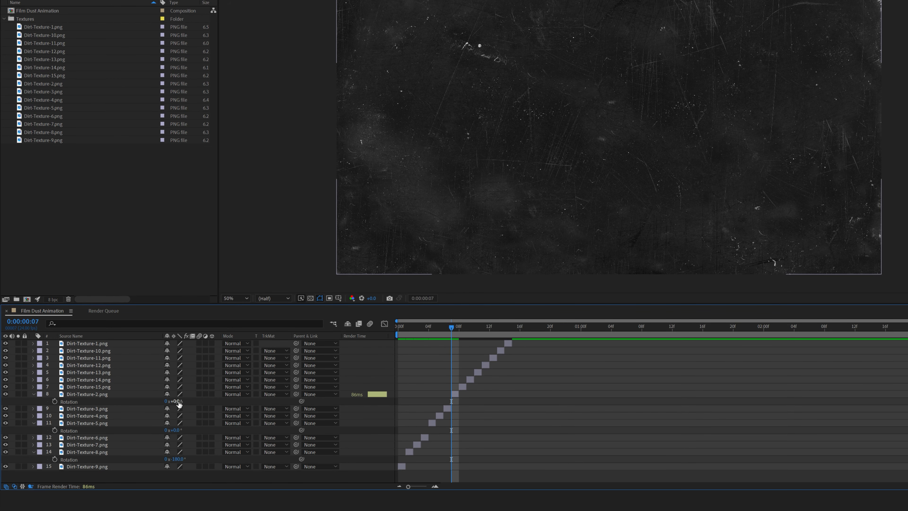
pyautogui.write('90')
pyautogui.press('Return')
# - Duplicate the rotated Dirt-Texture-2 layer and place the two copies side by side to cover the whole frame
pyautogui.keyDown('alt'); pyautogui.scroll(3, 497, 418); pyautogui.keyUp('alt')
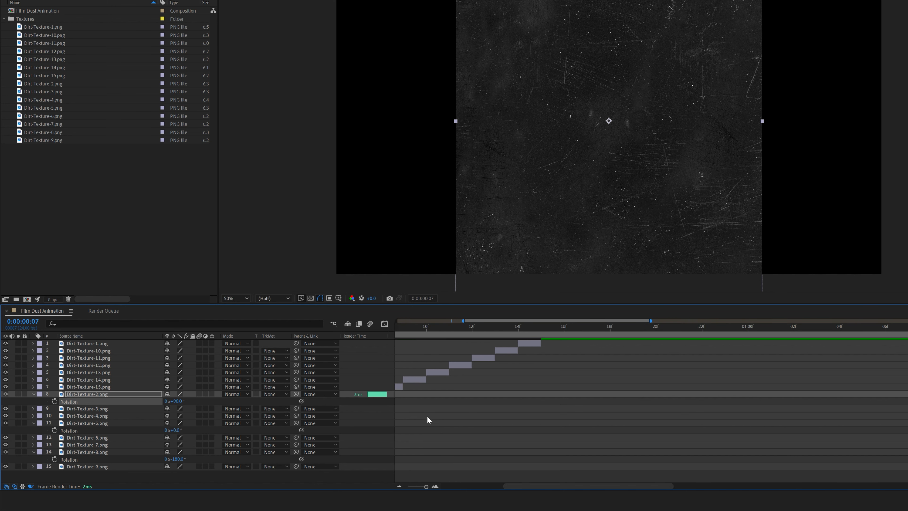
pyautogui.moveTo(439, 420); pyautogui.dragTo(616, 431)
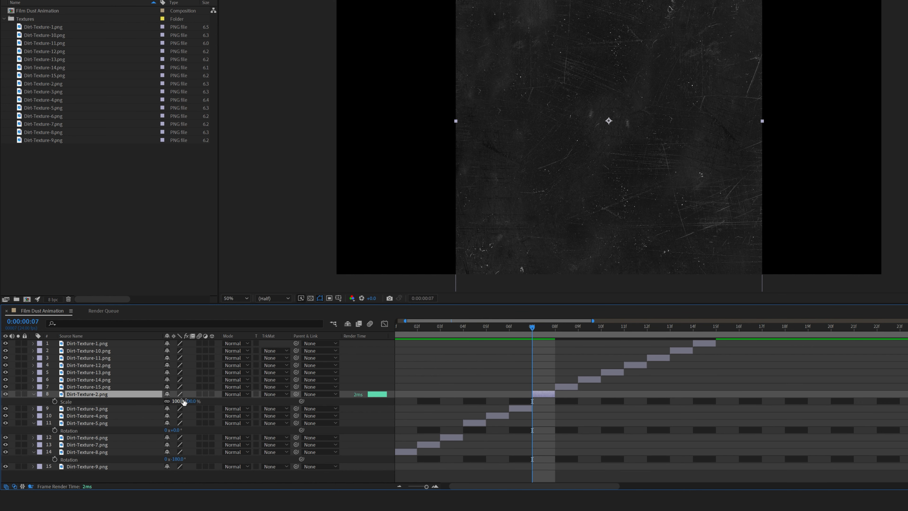
pyautogui.moveTo(552, 247); pyautogui.dragTo(708, 244)
pyautogui.hotkey('ctrl', 'd')
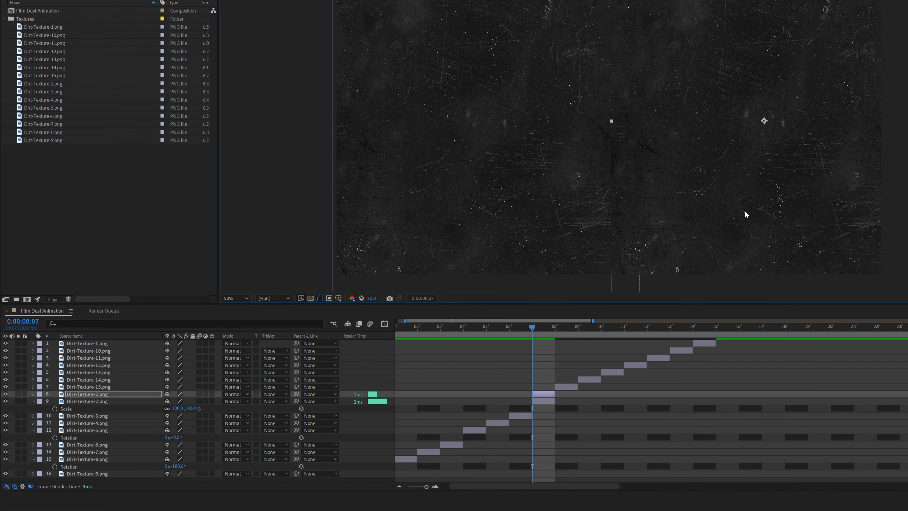
pyautogui.moveTo(738, 211)
pyautogui.mouseDown()
pyautogui.moveTo(771, 211)
pyautogui.moveTo(729, 206)
pyautogui.mouseUp()
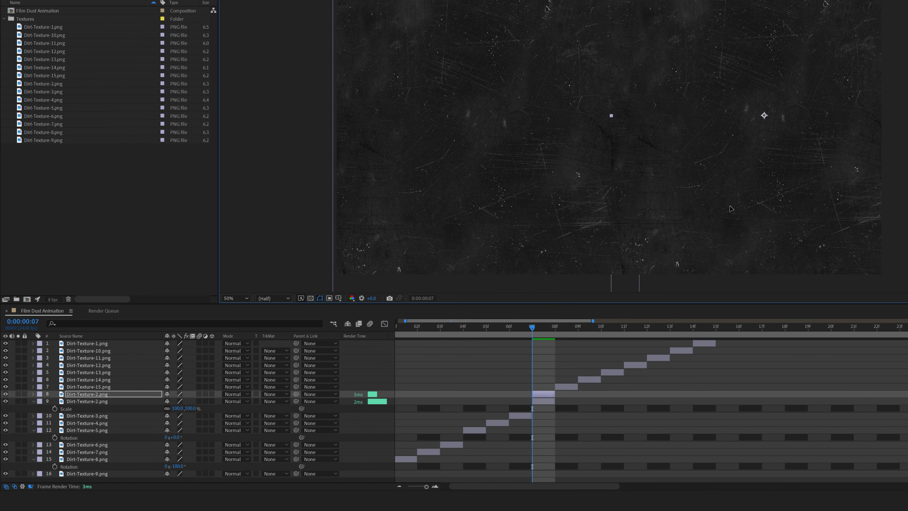
pyautogui.scroll(-1, 643, 222)
pyautogui.moveTo(639, 226); pyautogui.dragTo(591, 212)
# - Rotate the Dirt-Texture-10 layer at frame 0:00:00:13 to about -82°, duplicate it, and place both copies side by side across the frame
pyautogui.moveTo(511, 329); pyautogui.dragTo(698, 354)
pyautogui.click(698, 352)
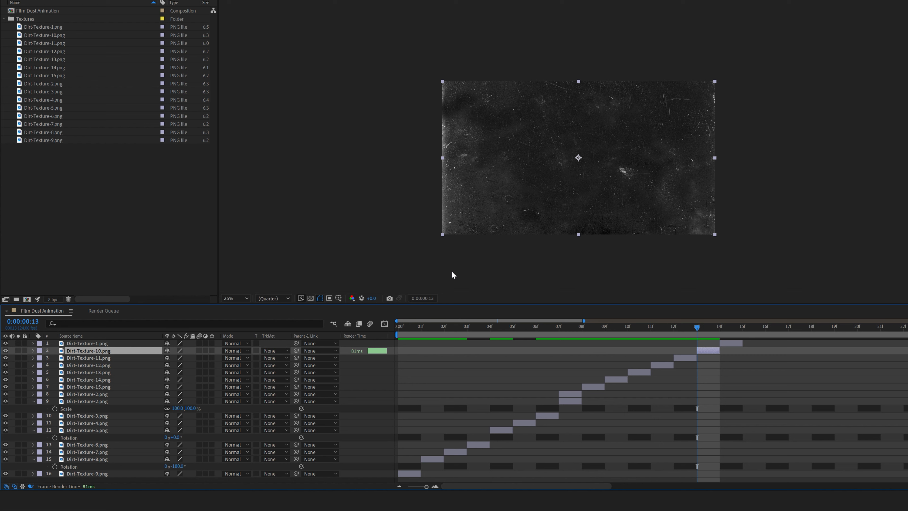
pyautogui.press('r')
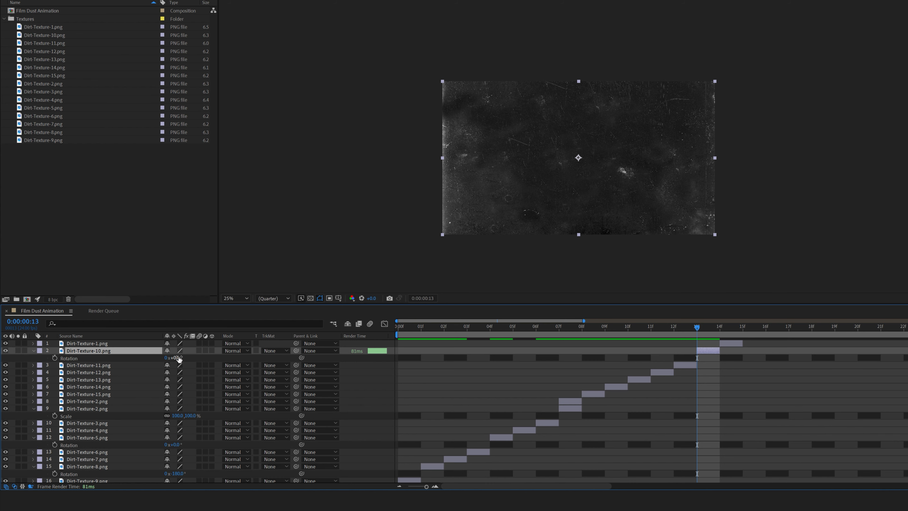
pyautogui.moveTo(178, 358); pyautogui.dragTo(149, 360)
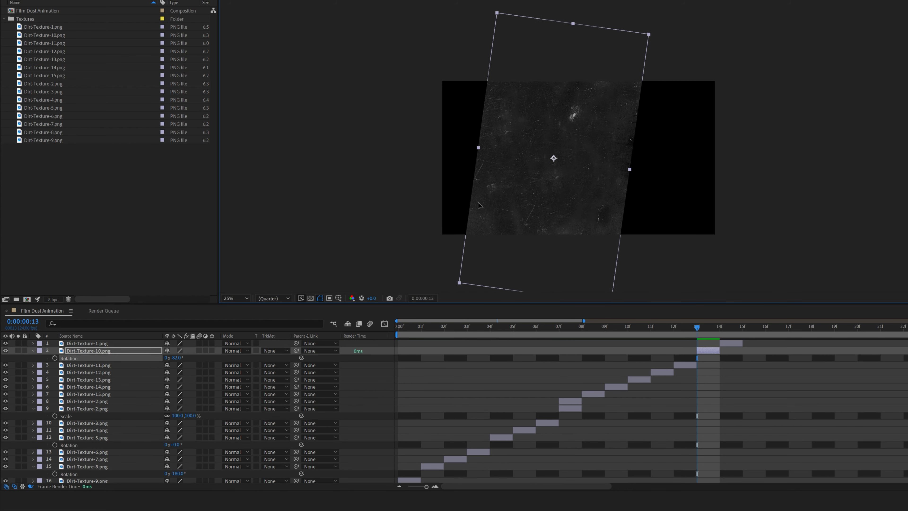
pyautogui.hotkey('ctrl', 'd')
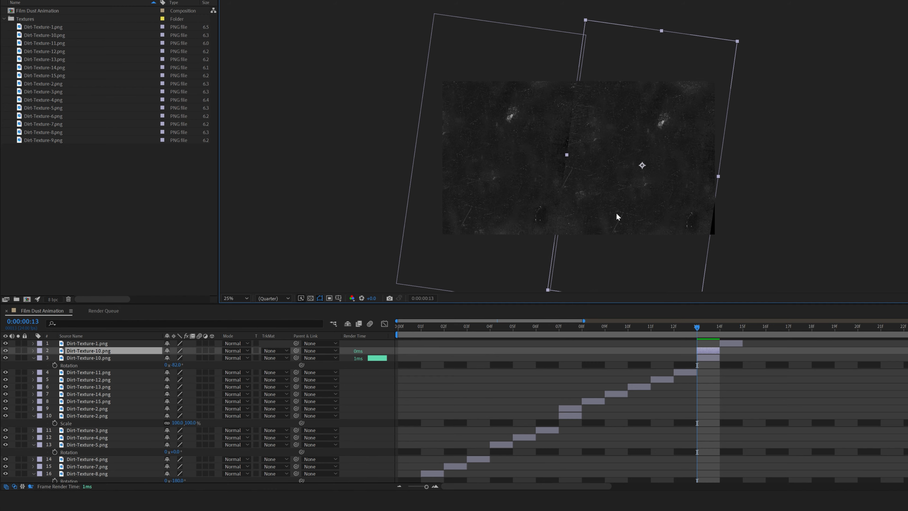
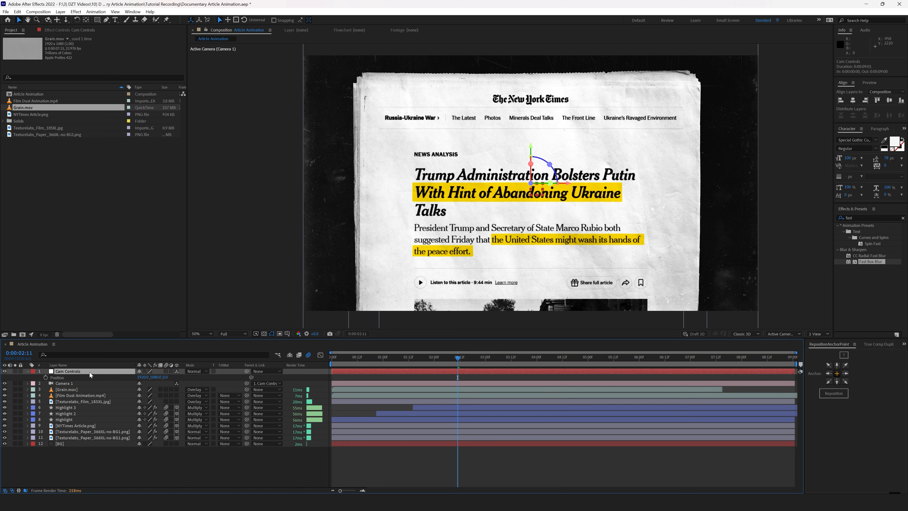
# - In the Article Animation composition, shift the three Highlight layers later together so the first one starts at 0:00:01:05
pyautogui.click(358, 359)
pyautogui.moveTo(361, 359); pyautogui.dragTo(386, 366)
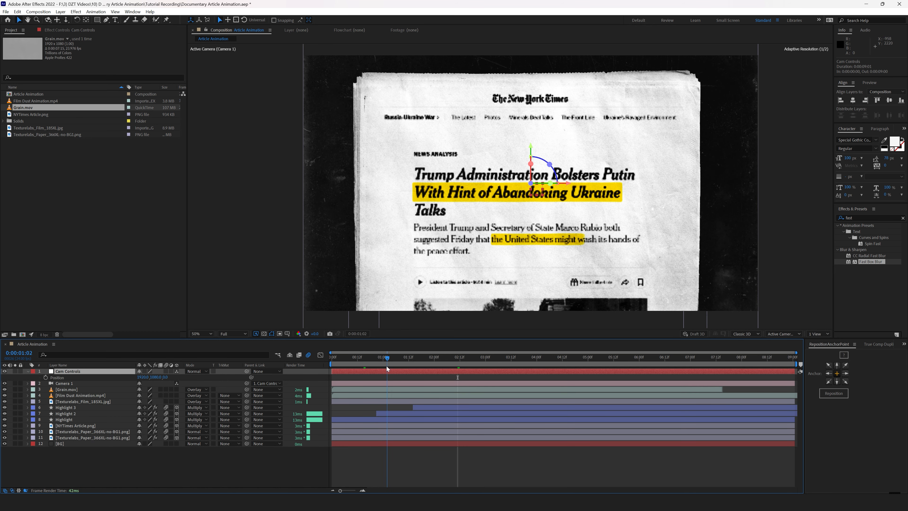
pyautogui.click(427, 407)
pyautogui.keyDown('shift'); pyautogui.click(386, 420); pyautogui.keyUp('shift')
pyautogui.moveTo(339, 420); pyautogui.dragTo(399, 423)
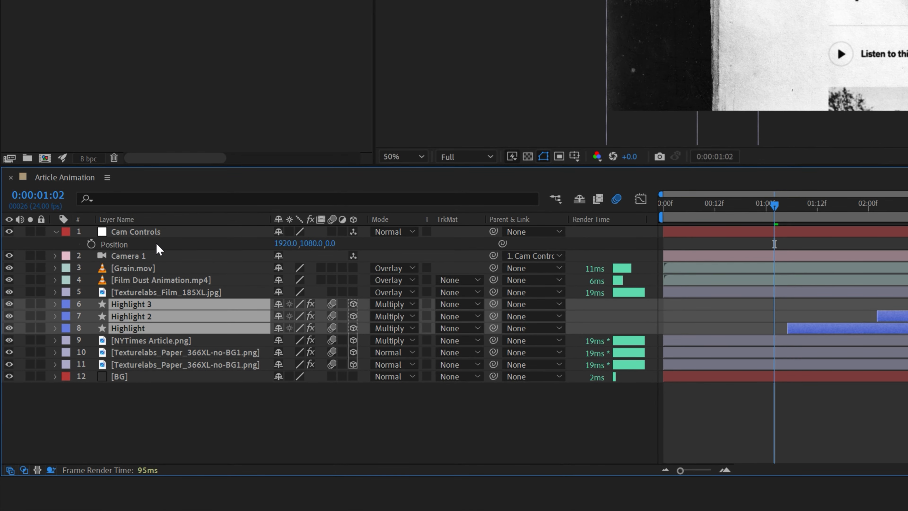
# - Keyframe the Cam Controls Position at 0:00:01:02, and at 0:00:00:00 lower its Y value until the newspaper is below the frame
pyautogui.click(90, 244)
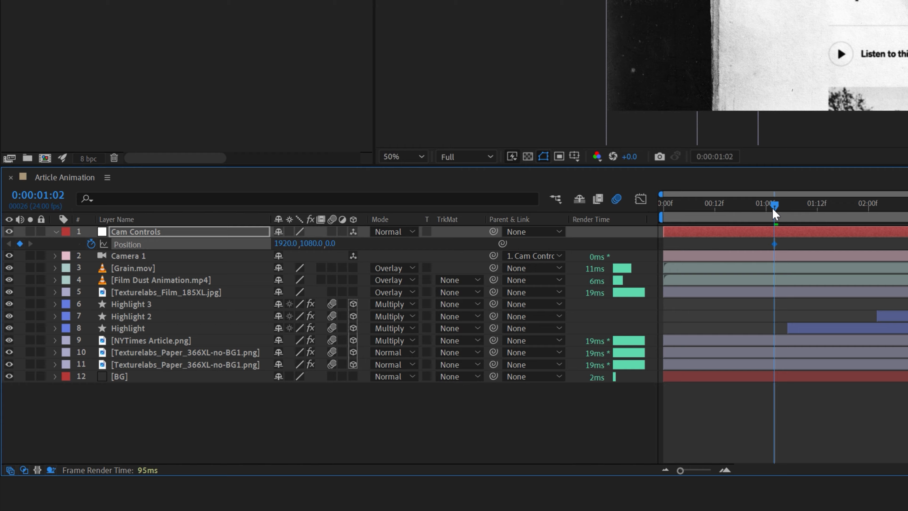
pyautogui.moveTo(773, 214); pyautogui.dragTo(633, 230)
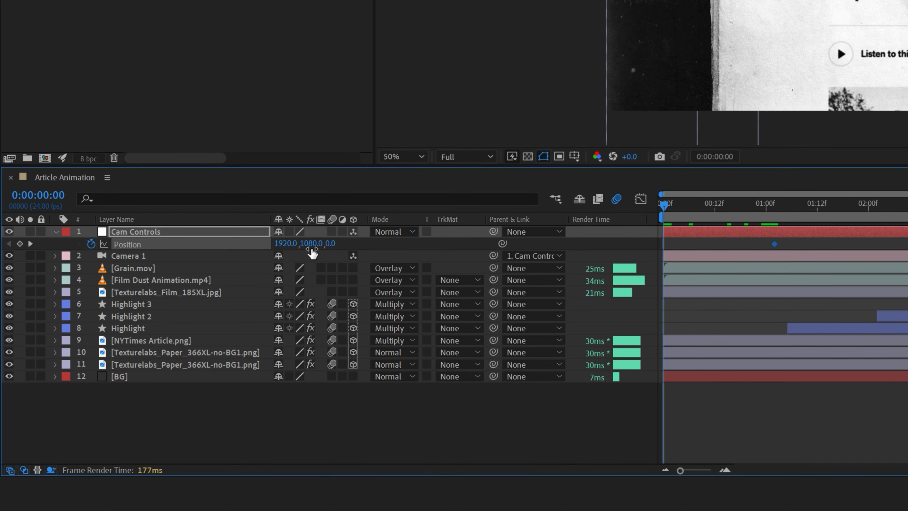
pyautogui.moveTo(316, 244); pyautogui.dragTo(188, 247)
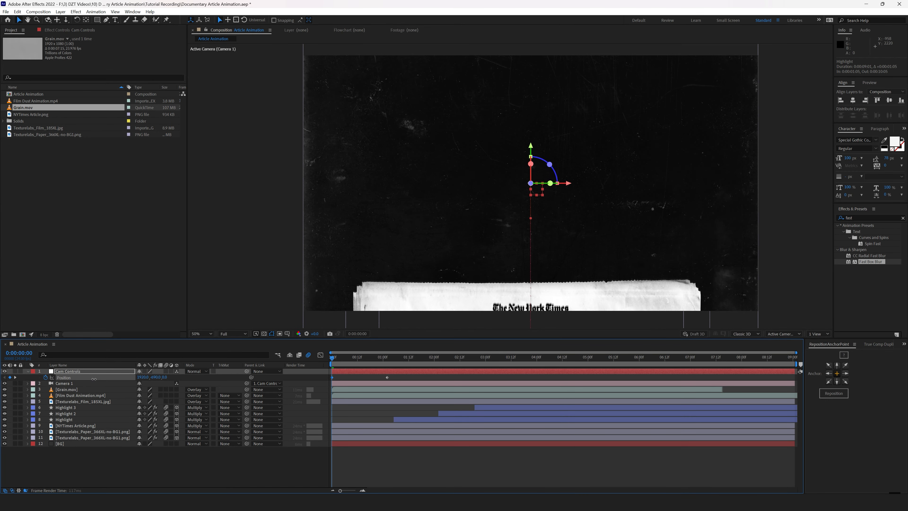
pyautogui.moveTo(94, 379); pyautogui.dragTo(63, 387)
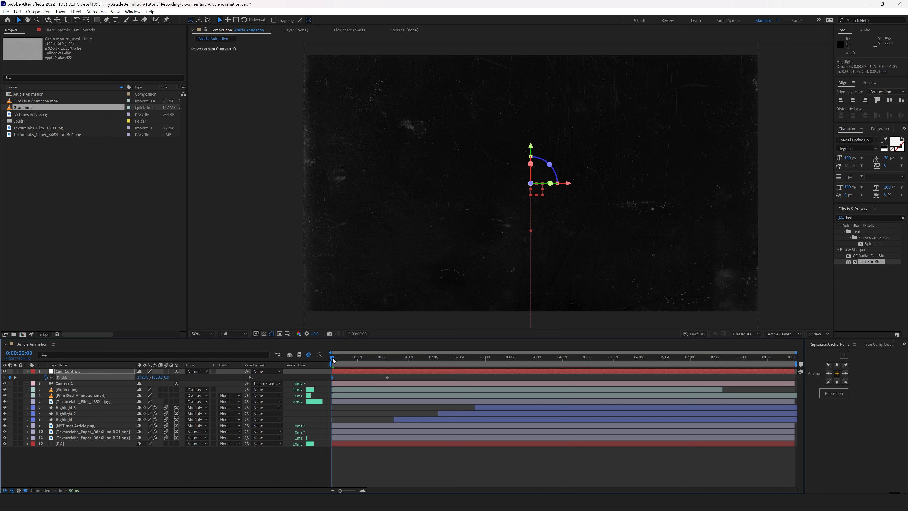
# - Apply Easy Ease In to the second Cam Controls Position keyframe and display its speed curve in the Graph Editor
pyautogui.moveTo(333, 358); pyautogui.dragTo(393, 375)
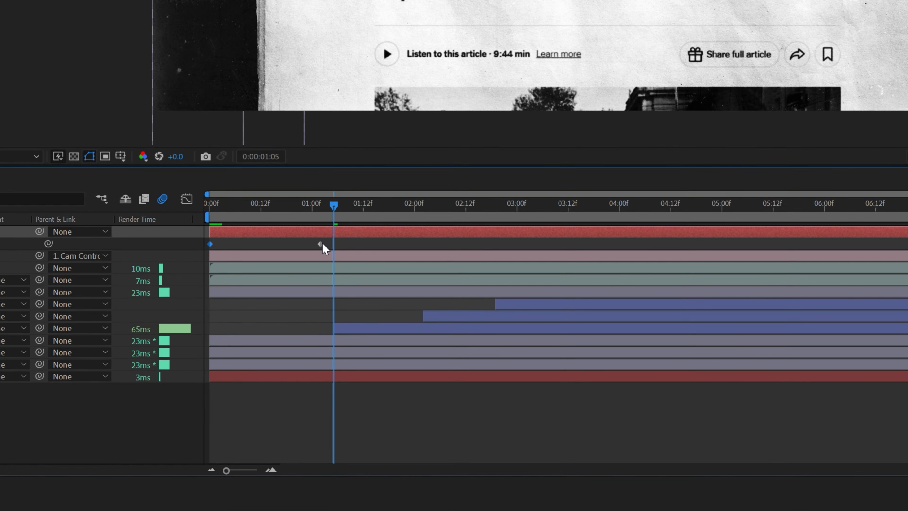
pyautogui.rightClick(321, 245)
pyautogui.moveTo(461, 429)
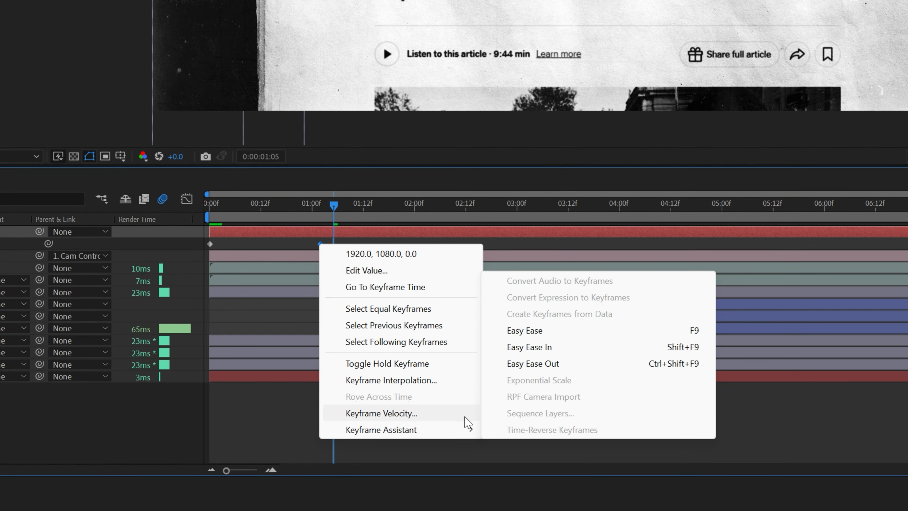
pyautogui.click(532, 346)
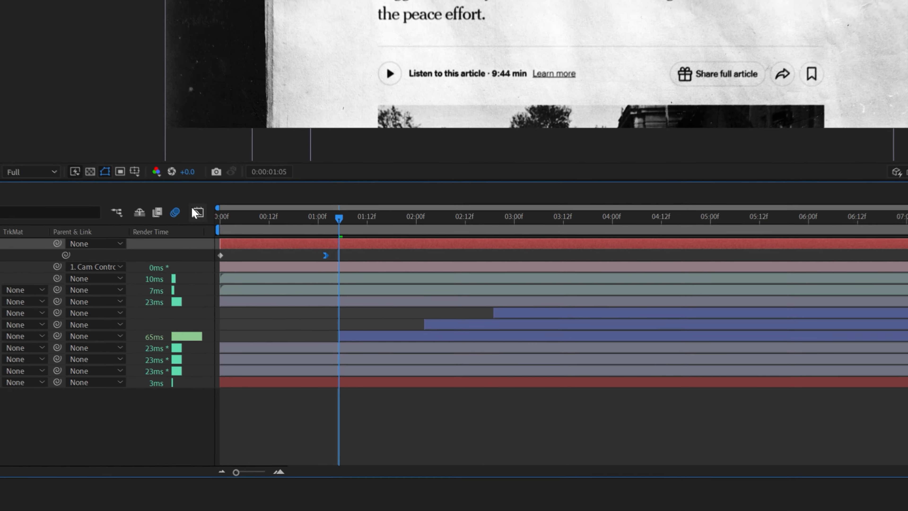
pyautogui.hotkey('shift', 'F3')
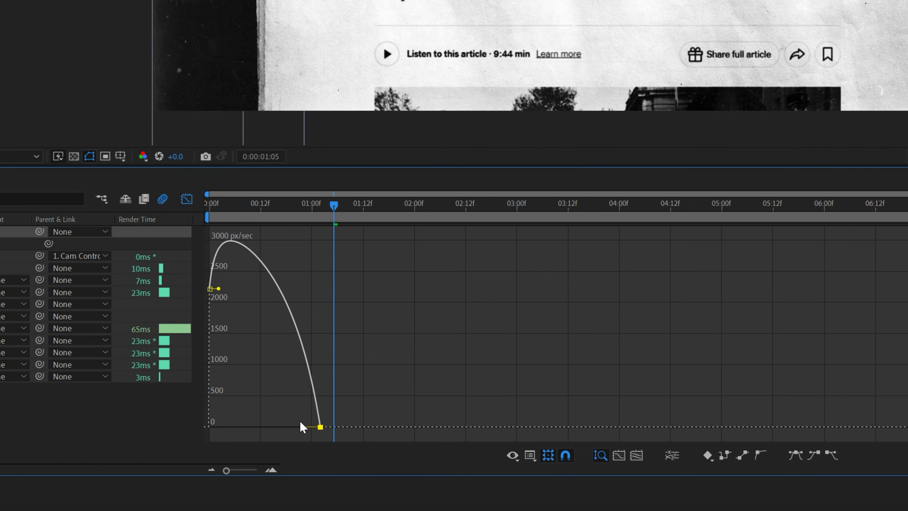
# - Lengthen the second Cam Controls Position keyframe's incoming speed handle so the curve peaks early, and move that keyframe to 0:00:01:12
pyautogui.moveTo(301, 426); pyautogui.dragTo(225, 422)
pyautogui.moveTo(321, 428); pyautogui.dragTo(362, 434)
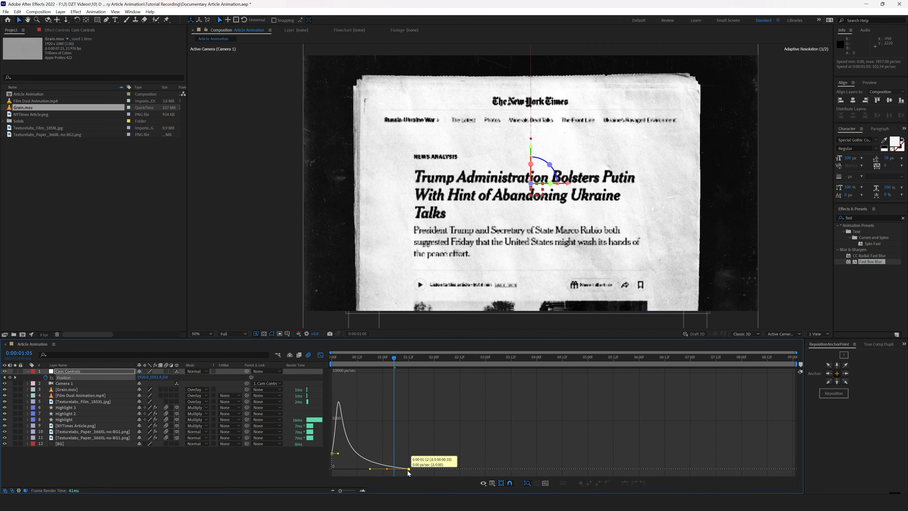
pyautogui.moveTo(409, 472); pyautogui.dragTo(408, 472)
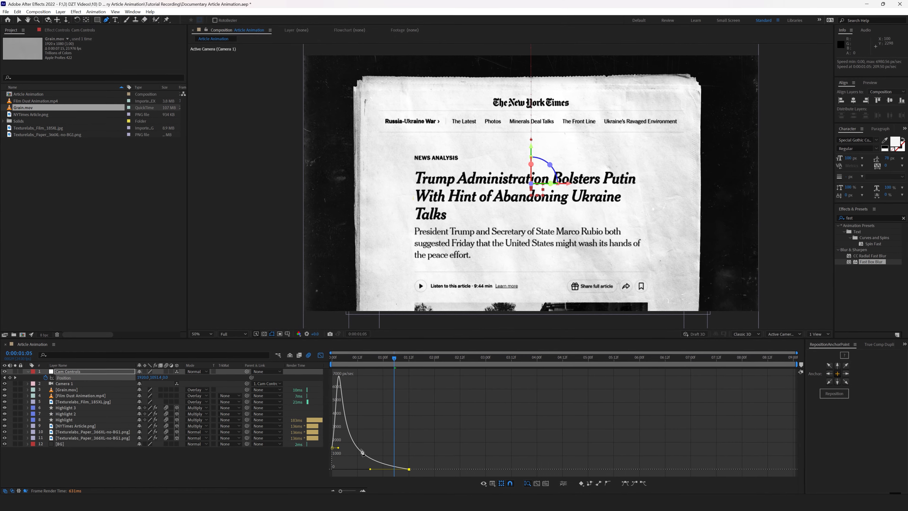
# - Add a keyframe on the speed curve at about 0:00:00:13, lower its speed slightly, and move the last keyframe to about 0:00:02:03
pyautogui.click(360, 451)
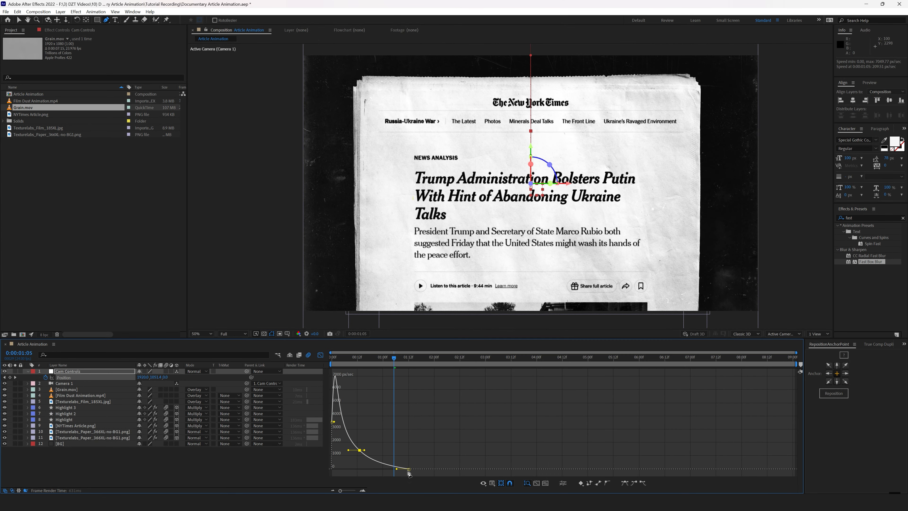
pyautogui.press('v')
pyautogui.moveTo(409, 471); pyautogui.dragTo(440, 472)
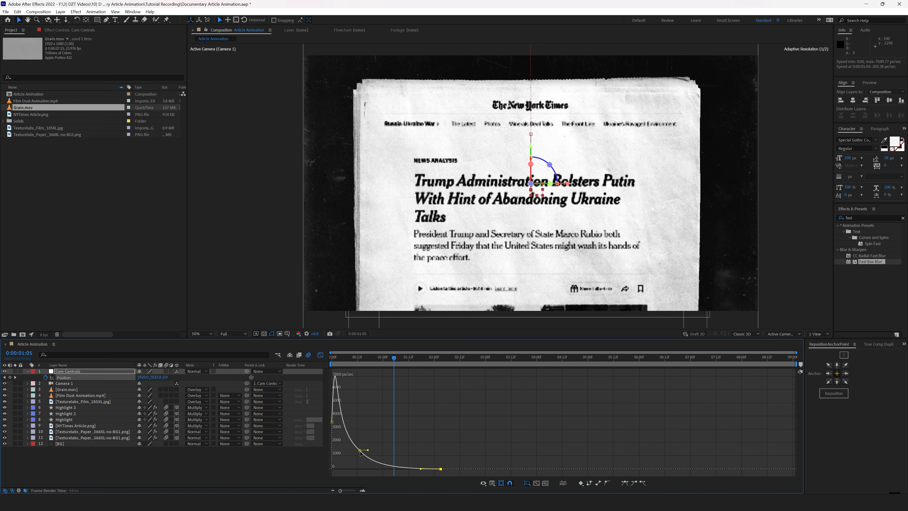
pyautogui.moveTo(359, 450); pyautogui.dragTo(359, 451)
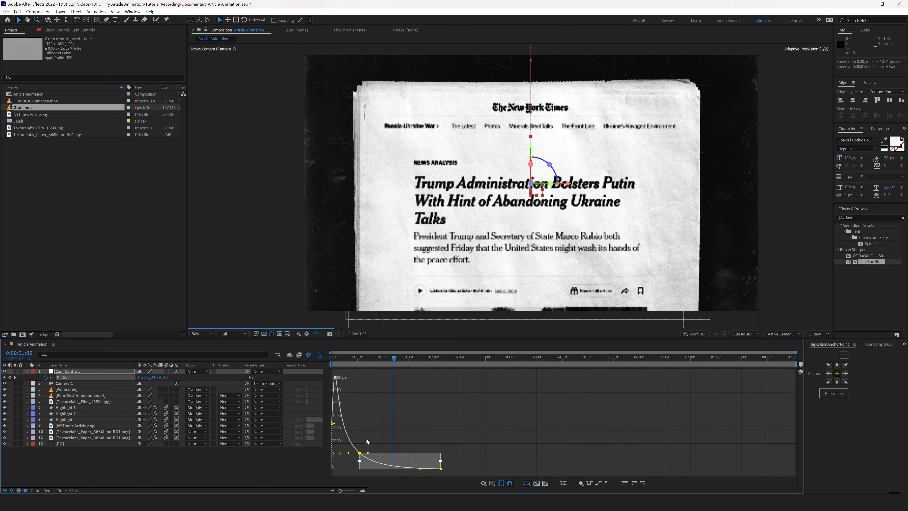
# - Deselect the keyframes and preview the camera move from 0:00:00:00 through the highlights
pyautogui.click(366, 438)
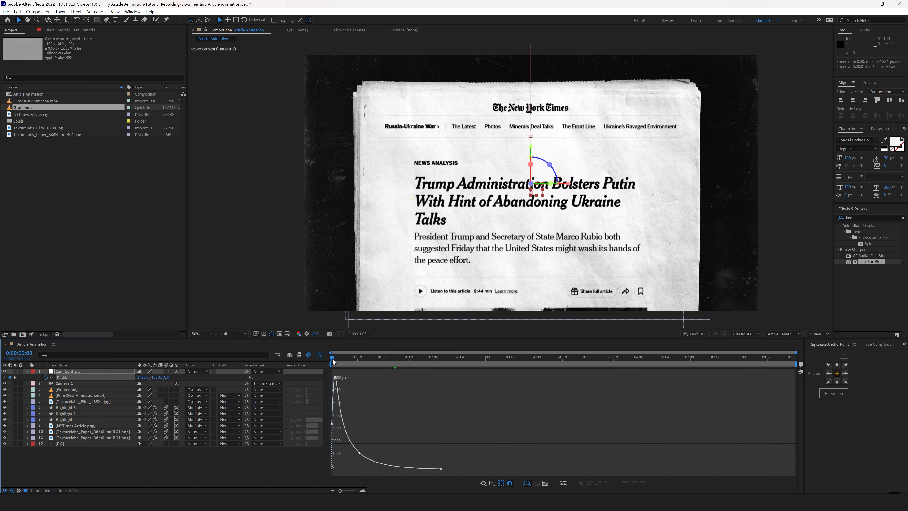
pyautogui.press('space')
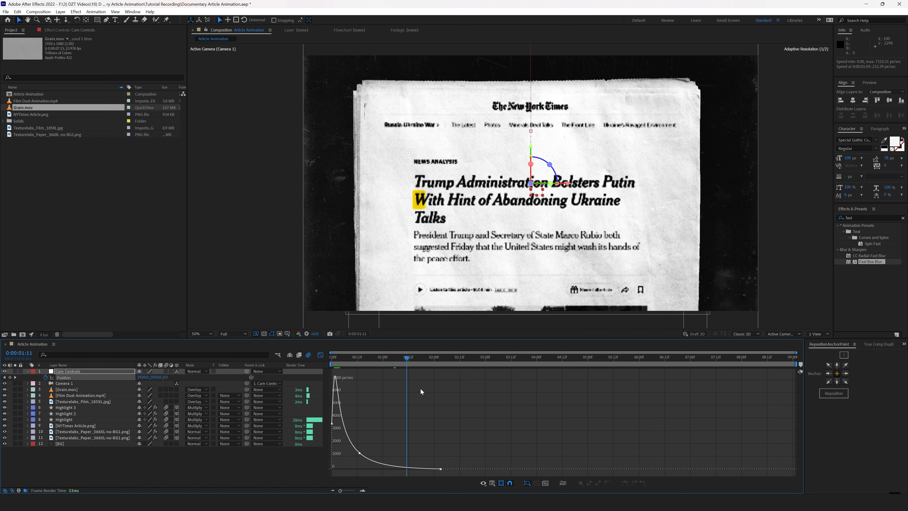
pyautogui.press('space')
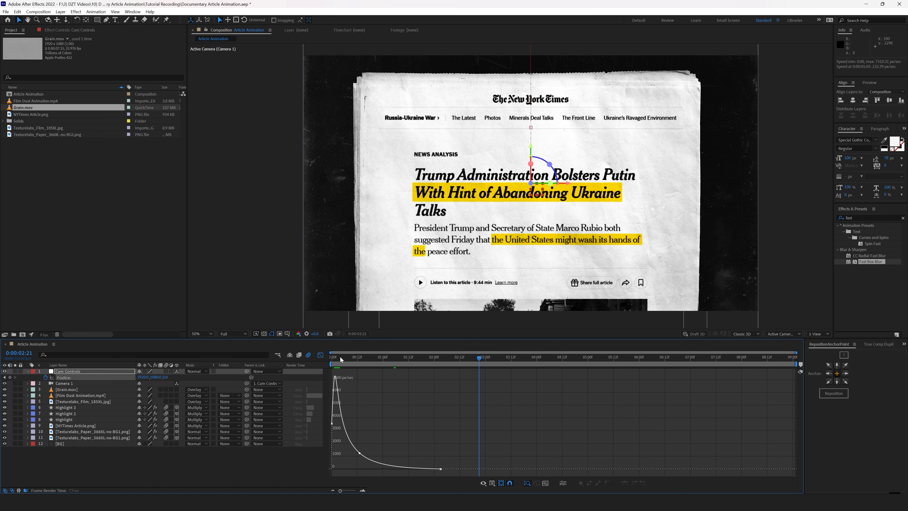
# - Return to the layer bars, keyframe Cam Controls Position at 0:00:08:00, and scrub between the last two keyframes to check for camera drift
pyautogui.click(320, 354)
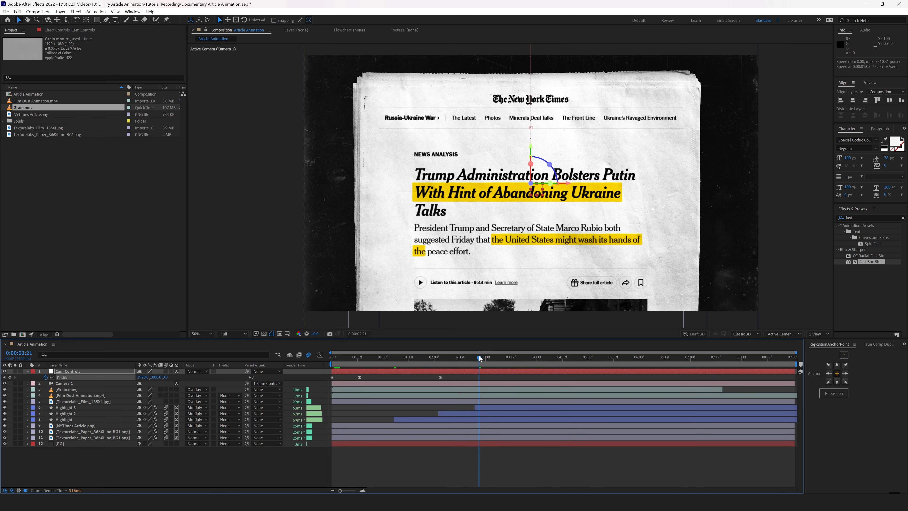
pyautogui.moveTo(479, 356); pyautogui.dragTo(741, 365)
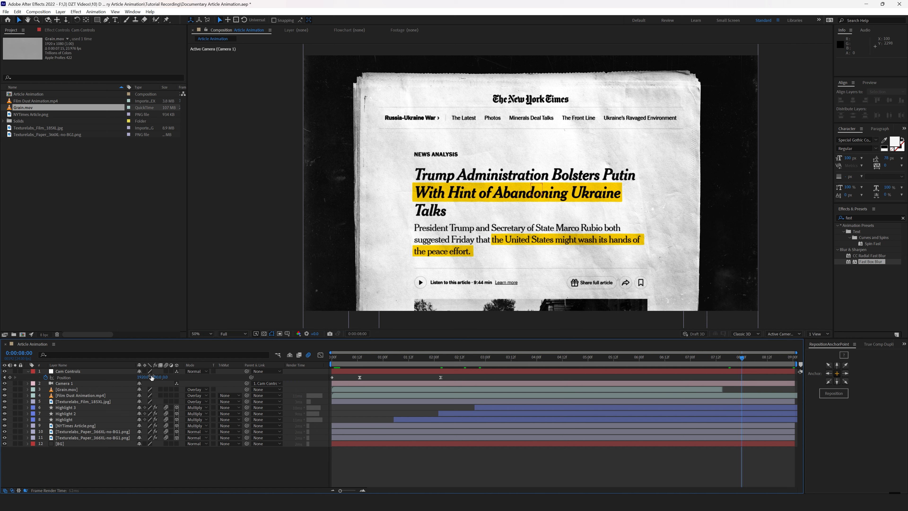
pyautogui.moveTo(429, 360); pyautogui.dragTo(547, 374)
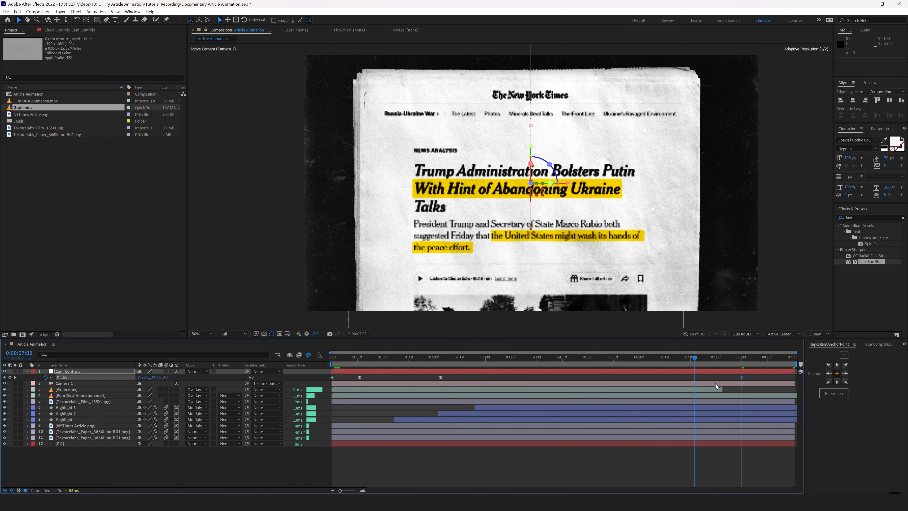
pyautogui.moveTo(425, 360); pyautogui.dragTo(716, 384)
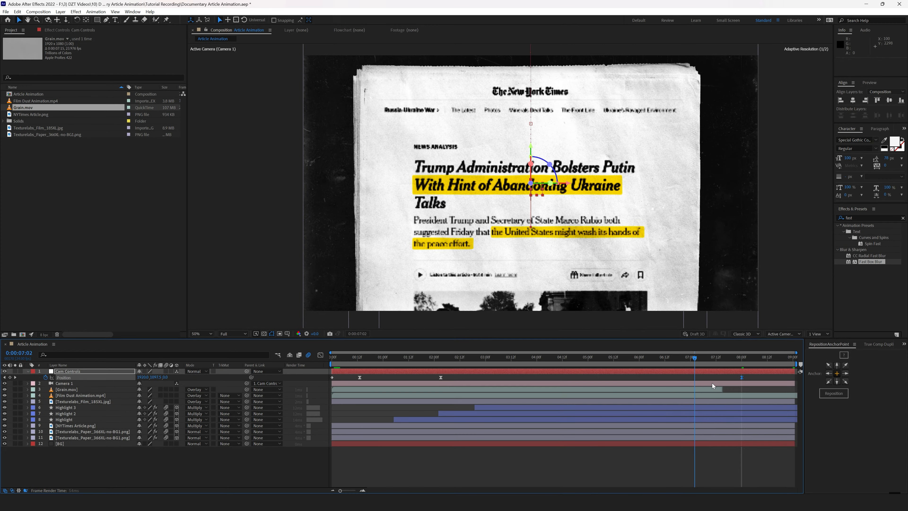
pyautogui.moveTo(447, 360); pyautogui.dragTo(591, 378)
pyautogui.moveTo(667, 381); pyautogui.dragTo(726, 384)
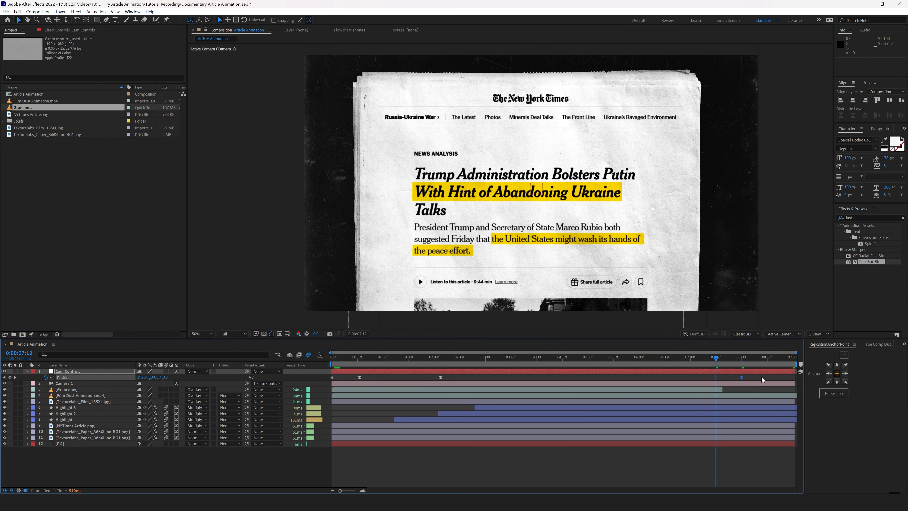
# - Set the Spatial Interpolation of all four Cam Controls Position keyframes to Linear
pyautogui.moveTo(761, 376); pyautogui.dragTo(327, 380)
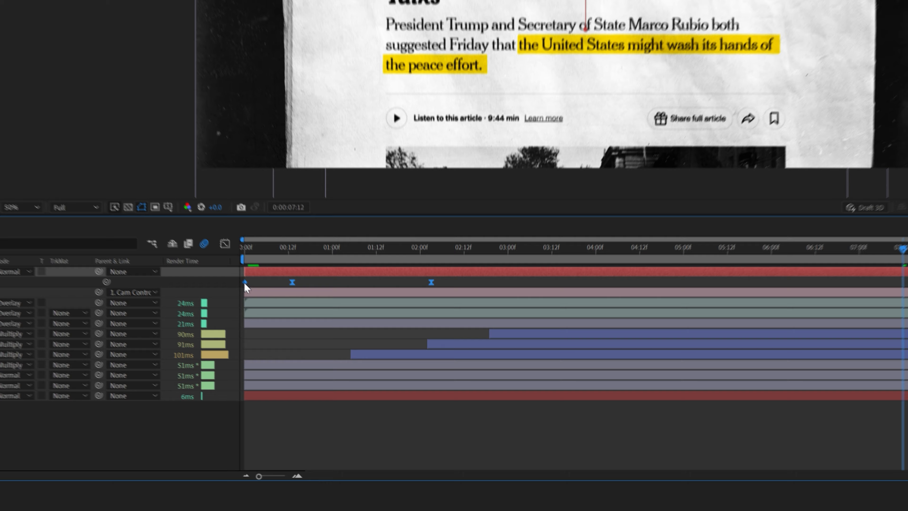
pyautogui.rightClick(331, 377)
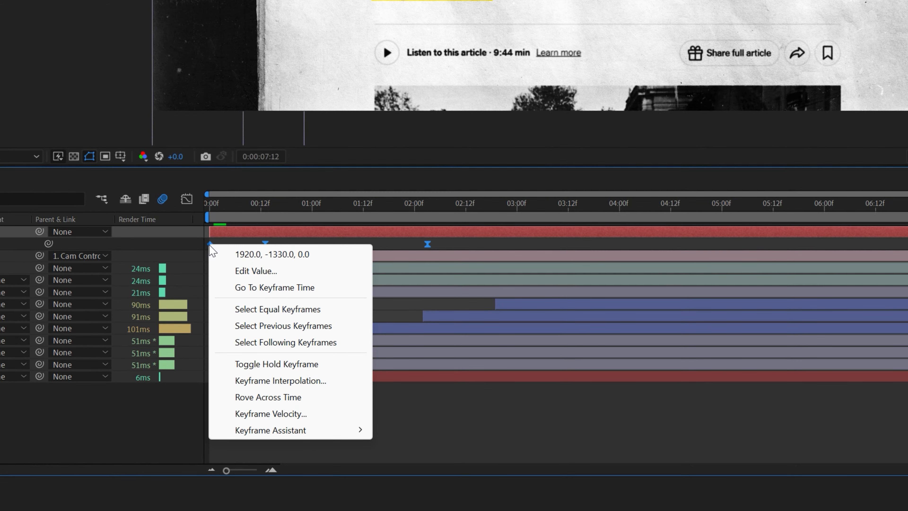
pyautogui.click(281, 380)
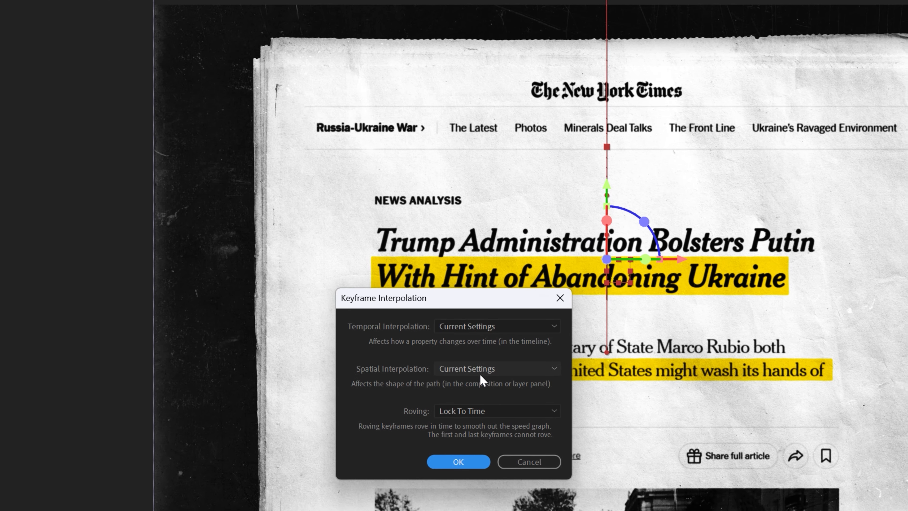
pyautogui.click(476, 230)
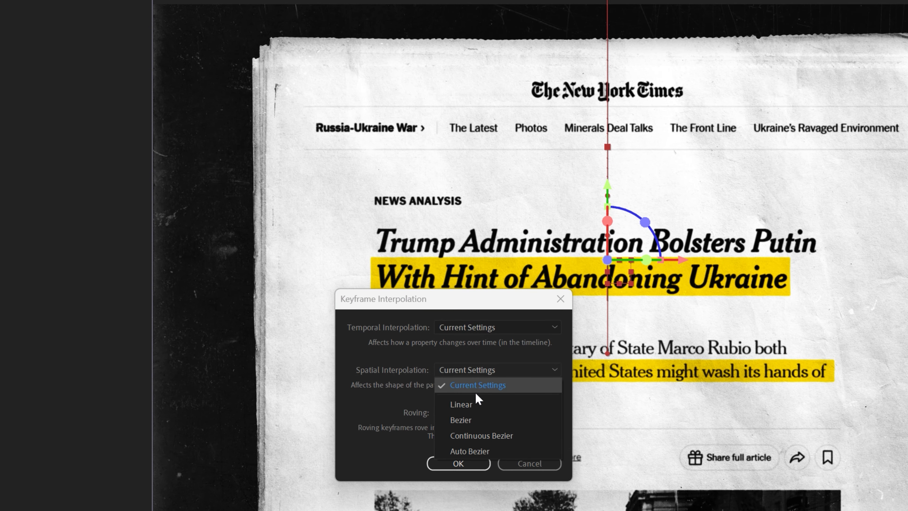
pyautogui.click(475, 406)
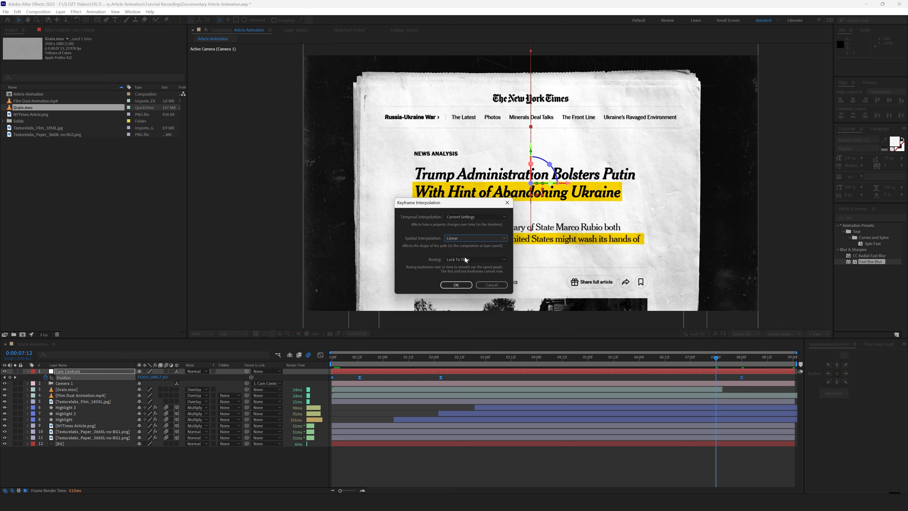
pyautogui.click(456, 284)
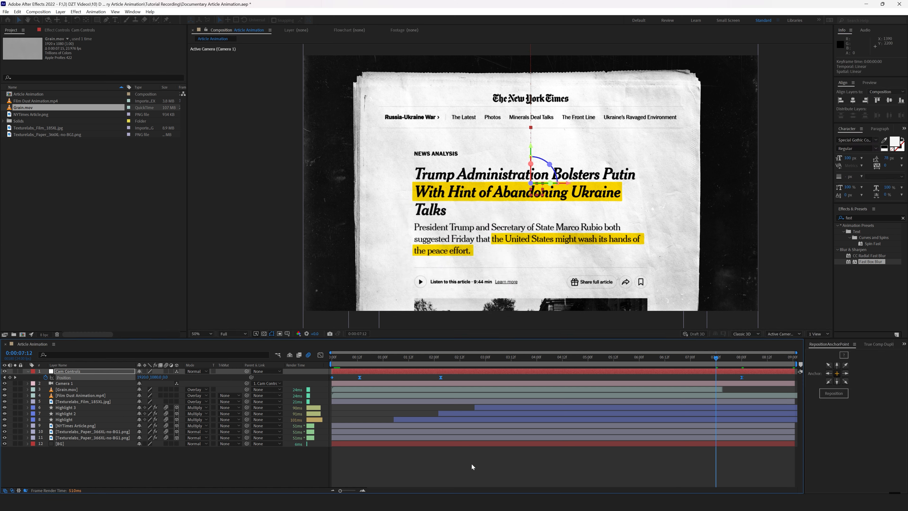
# - Keyframe Cam Controls Position at 0:00:09:00 with a higher Y value showing the newspaper's lower end, and move the rear paper layer down 150 px
pyautogui.moveTo(349, 356); pyautogui.dragTo(794, 387)
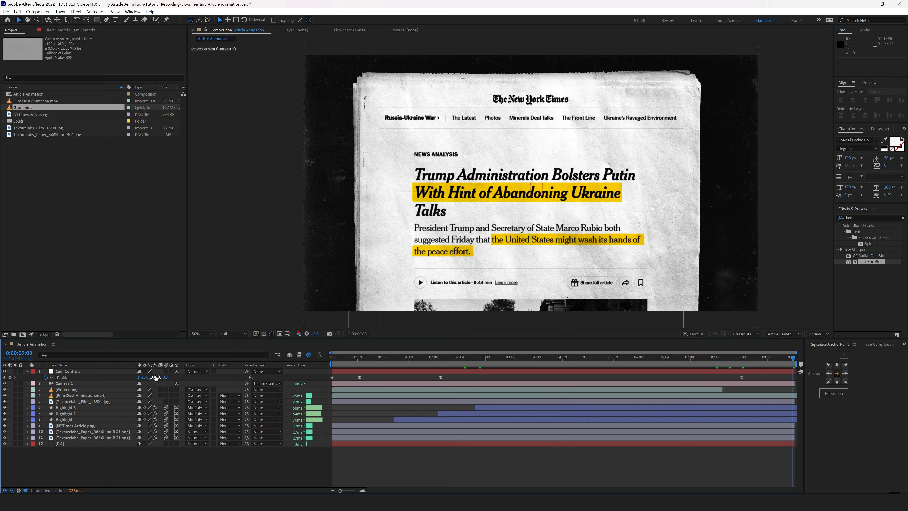
pyautogui.moveTo(156, 378); pyautogui.dragTo(222, 385)
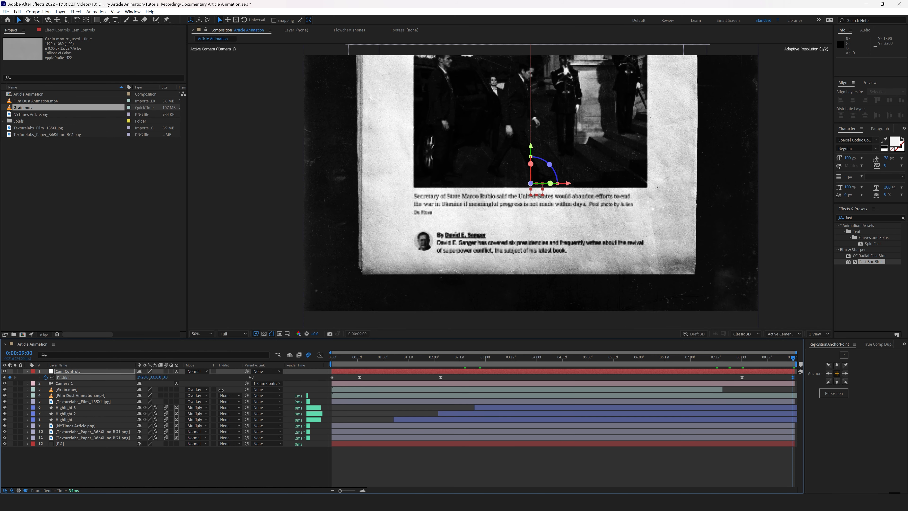
pyautogui.click(95, 438)
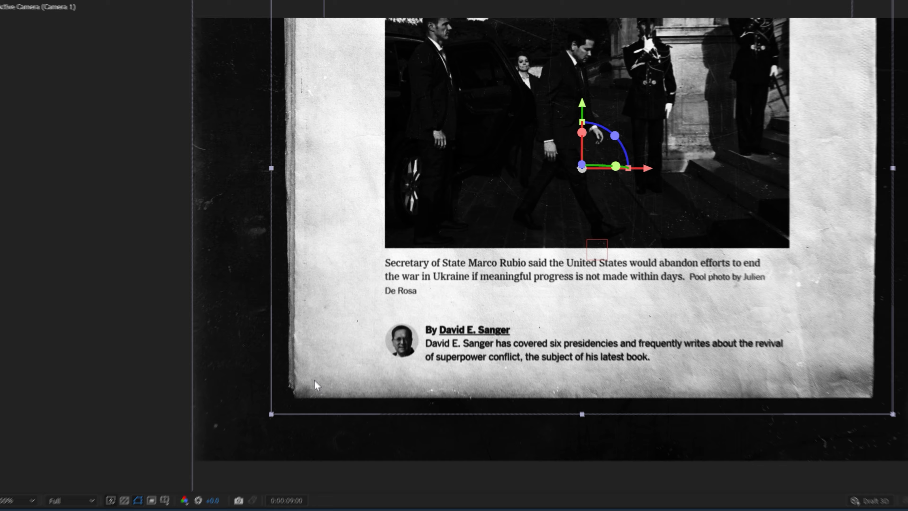
pyautogui.moveTo(370, 233); pyautogui.dragTo(374, 243)
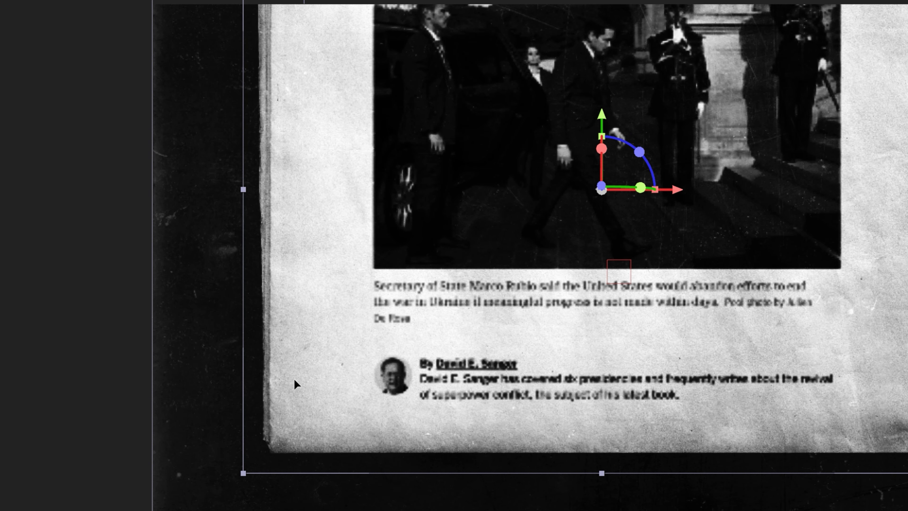
pyautogui.moveTo(294, 384); pyautogui.dragTo(298, 395)
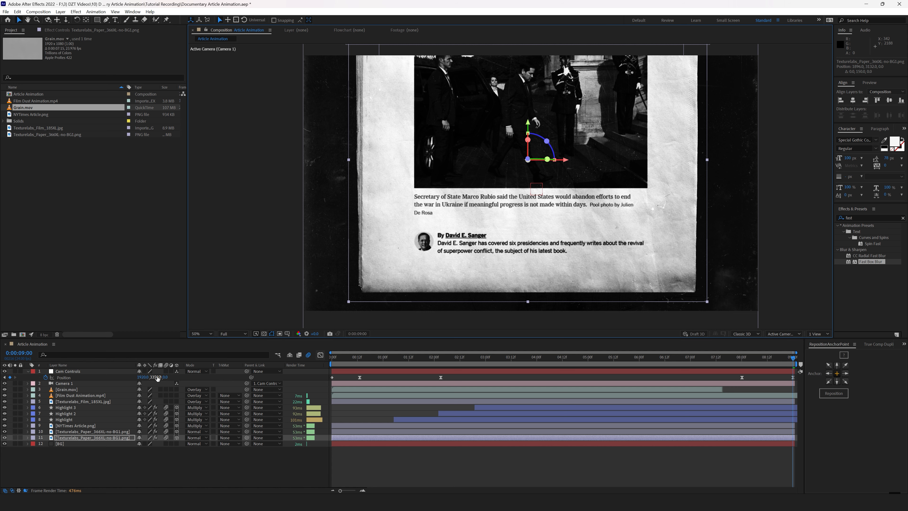
# - Raise the Cam Controls Y position at 0:00:09:00 until the newspaper leaves the frame, and scrub back through the exit move
pyautogui.moveTo(157, 378); pyautogui.dragTo(225, 388)
pyautogui.moveTo(792, 358); pyautogui.dragTo(730, 419)
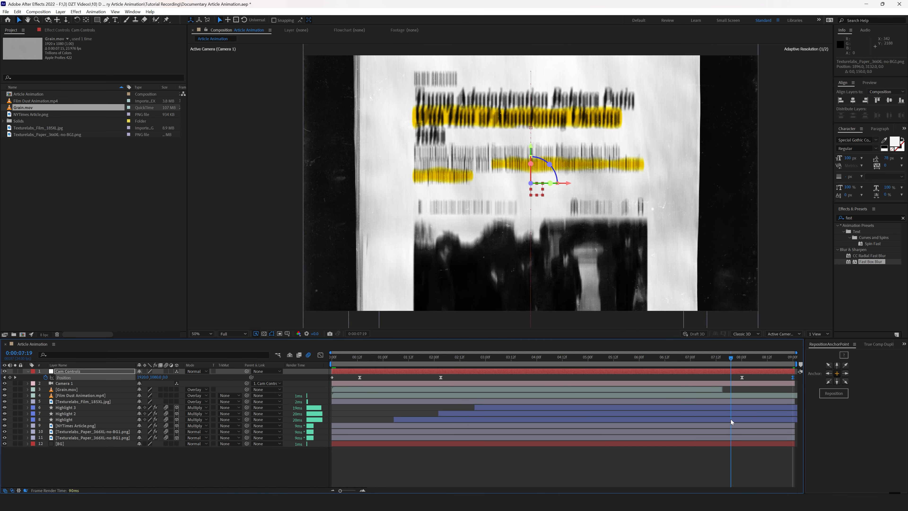
# - Interpret the Grain.mov footage to loop 100 times and extend its layer to the end of the composition
pyautogui.click(633, 389)
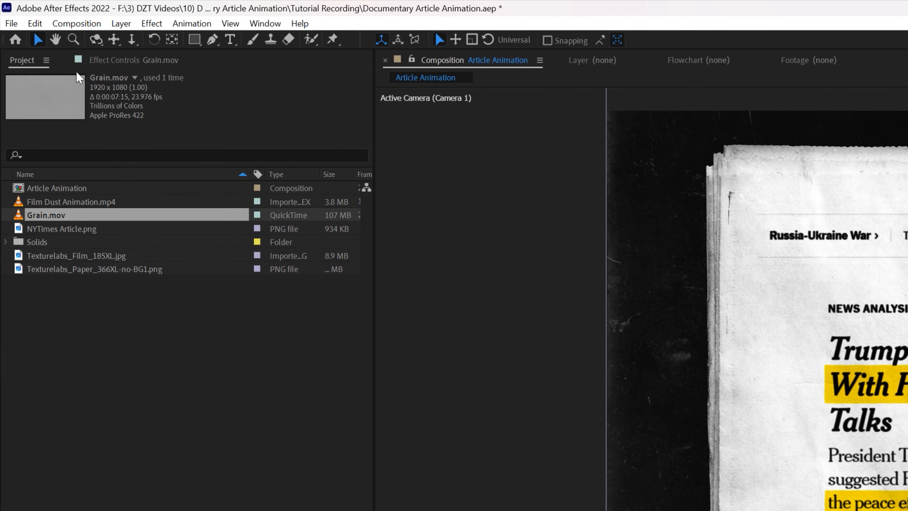
pyautogui.rightClick(58, 211)
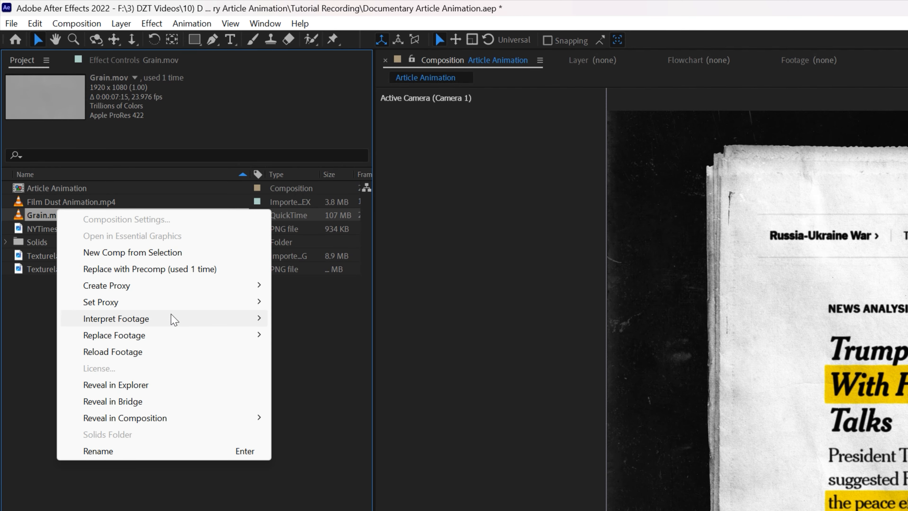
pyautogui.moveTo(175, 318)
pyautogui.click(300, 318)
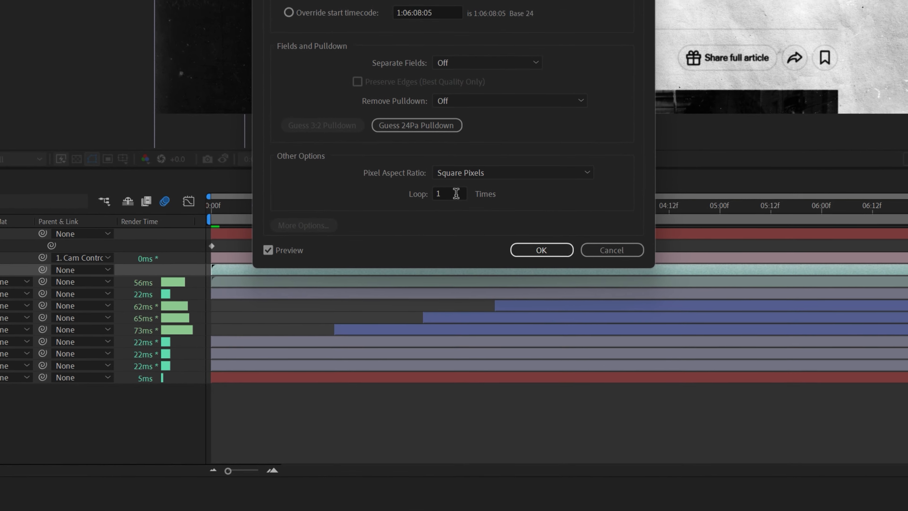
pyautogui.click(454, 351)
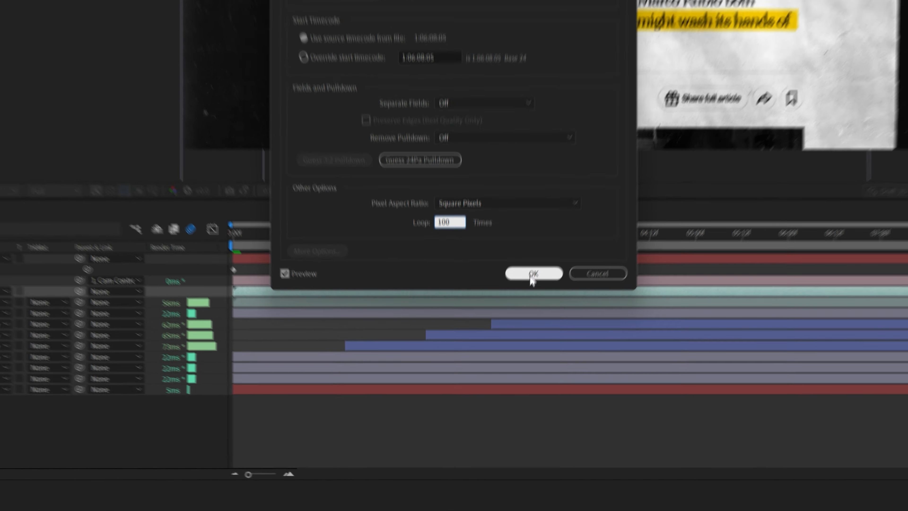
pyautogui.click(542, 248)
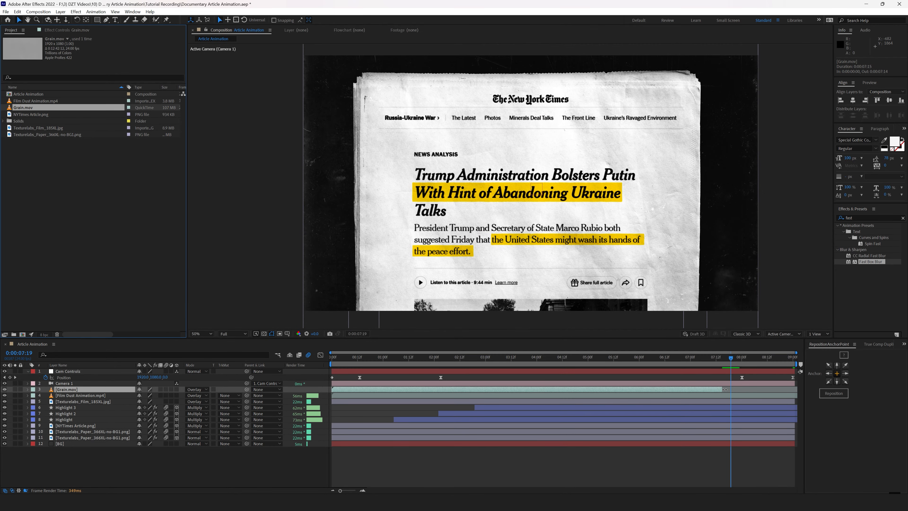
pyautogui.click(436, 459)
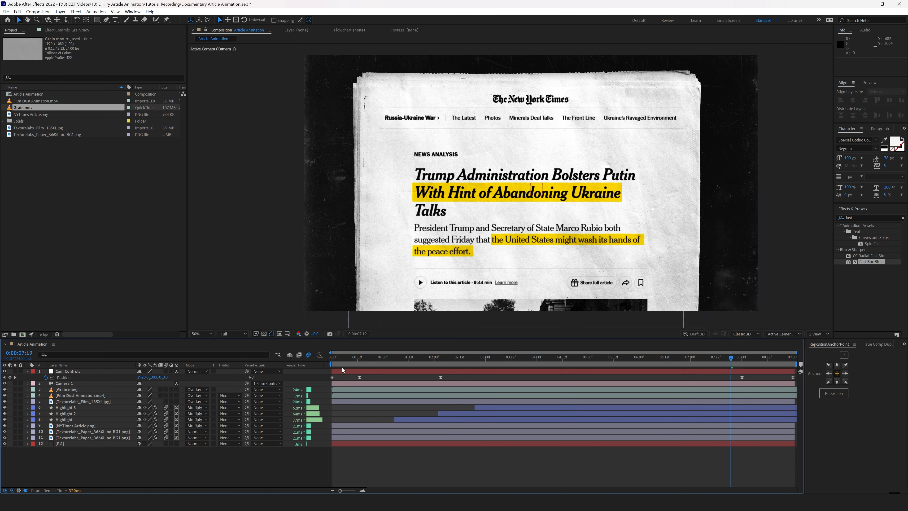
# - Scrub through the Article Animation composition from the start to about 0:00:08:22 to review the entry, highlights and exit
pyautogui.click(336, 357)
pyautogui.moveTo(337, 360); pyautogui.dragTo(359, 364)
pyautogui.moveTo(392, 371); pyautogui.dragTo(492, 389)
pyautogui.moveTo(648, 398); pyautogui.dragTo(789, 412)
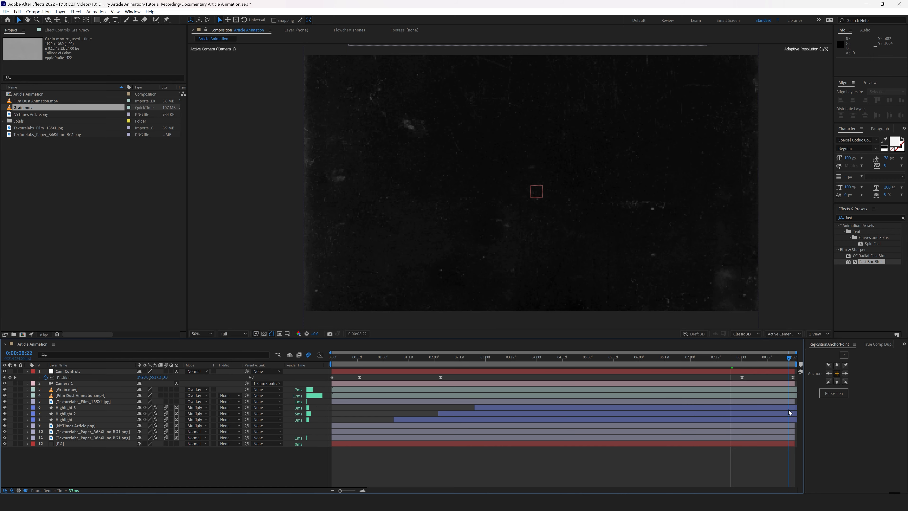
# - Reshape the Cam Controls exit speed curve from 0:00:08:00 to 0:00:09:00 with a longer incoming ease and about 22% outgoing influence, previewing the move
pyautogui.click(742, 378)
pyautogui.click(321, 355)
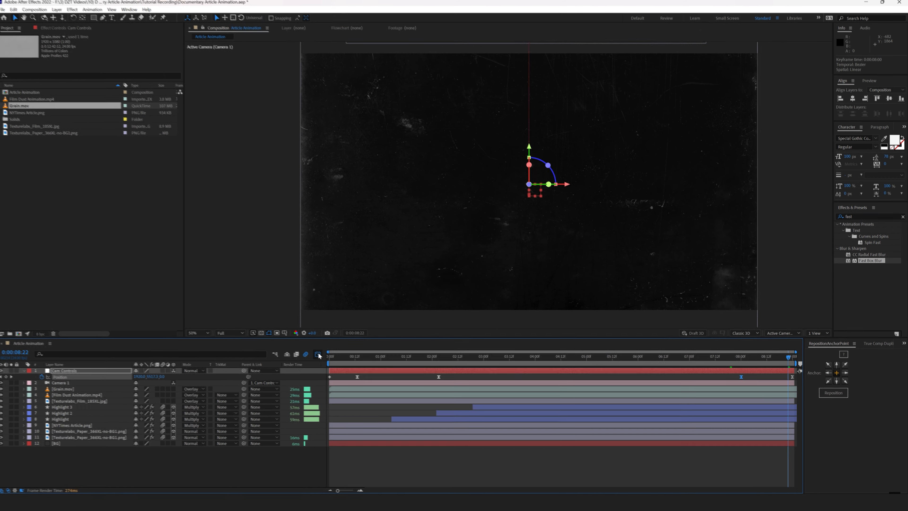
pyautogui.moveTo(597, 406); pyautogui.dragTo(388, 398)
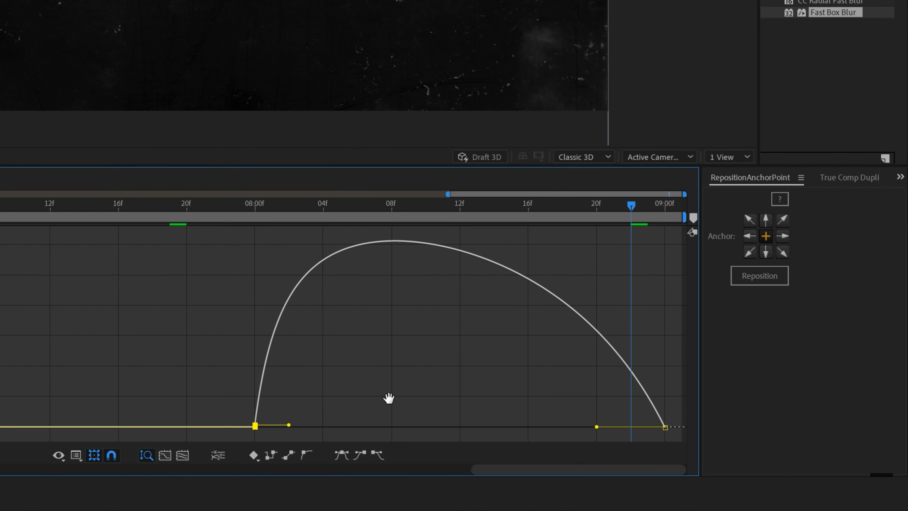
pyautogui.moveTo(289, 425); pyautogui.dragTo(334, 427)
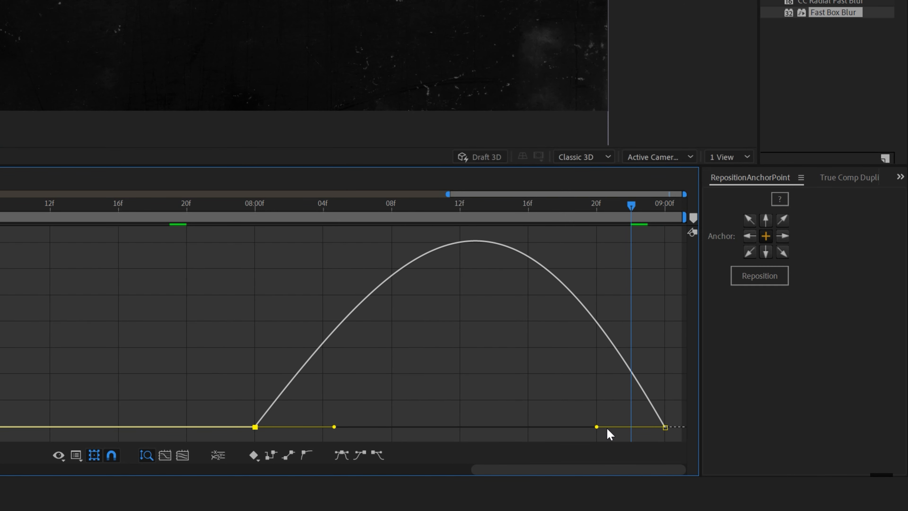
pyautogui.moveTo(596, 427); pyautogui.dragTo(583, 426)
pyautogui.moveTo(171, 205); pyautogui.dragTo(269, 226)
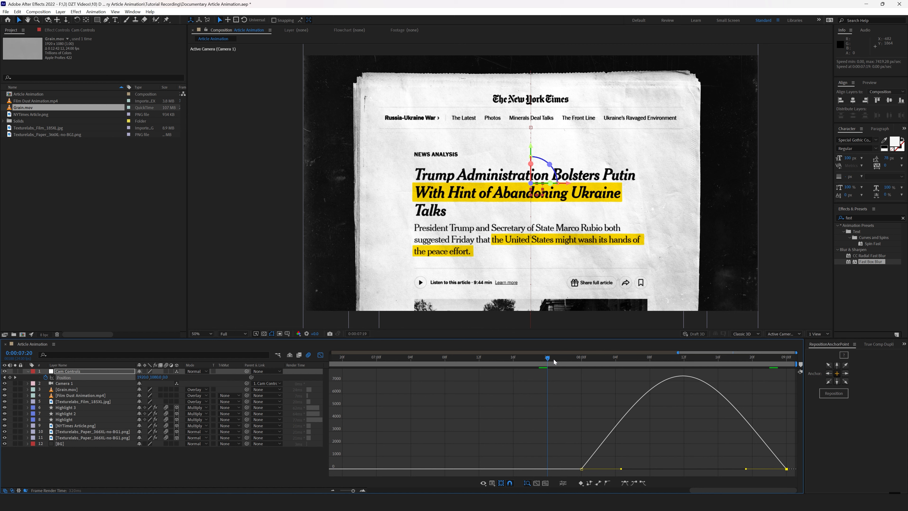
pyautogui.press('space')
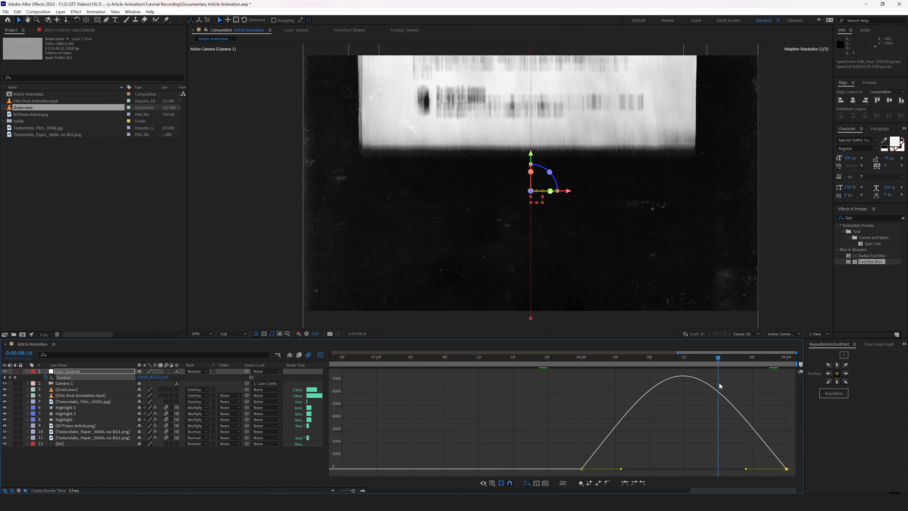
pyautogui.press('space')
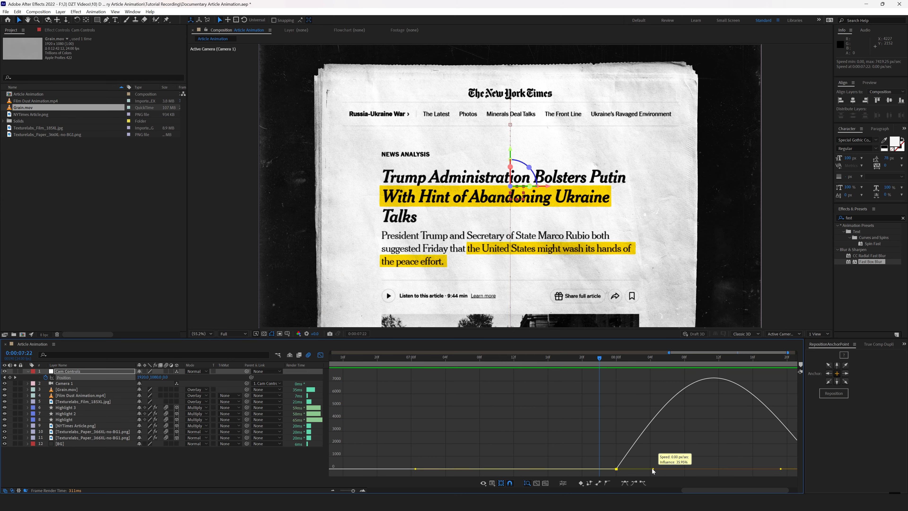
pyautogui.moveTo(644, 469); pyautogui.dragTo(647, 471)
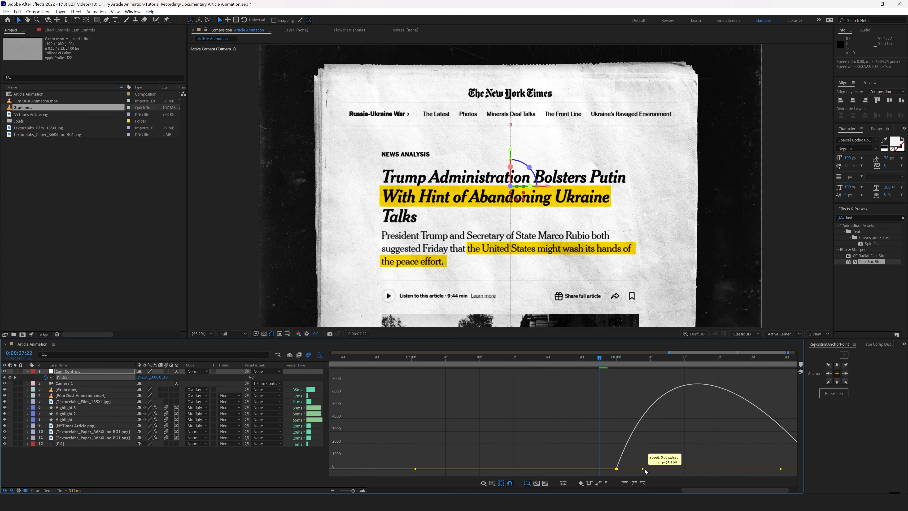
pyautogui.click(320, 356)
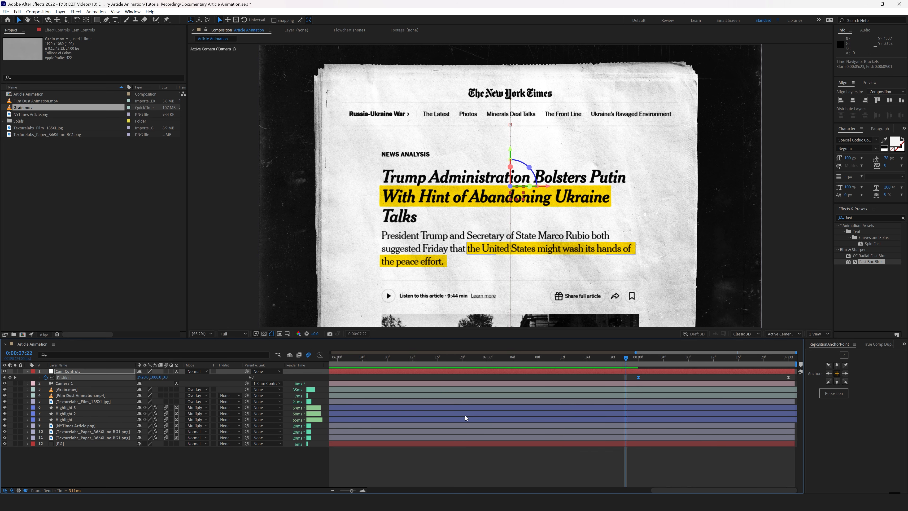
# - Shift the Highlight, Highlight 2 and Highlight 3 layers about 14 frames later and scrub through the composition
pyautogui.press(';')
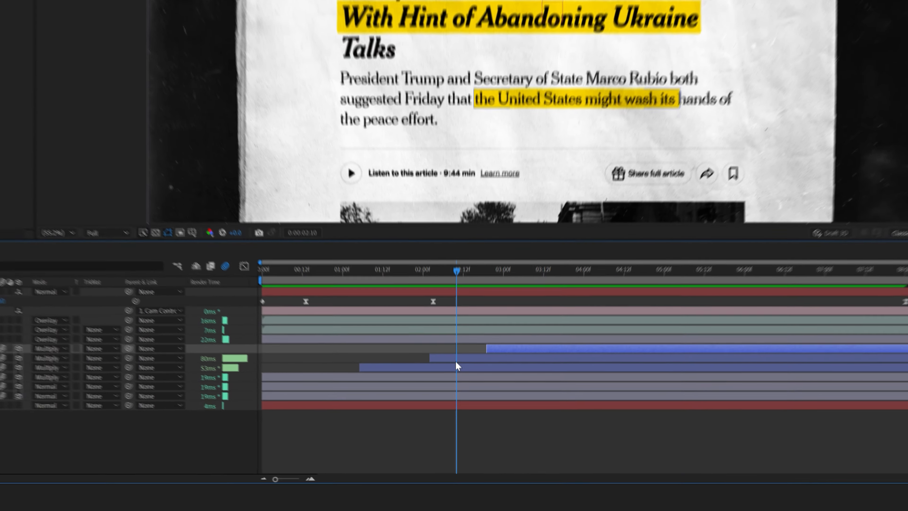
pyautogui.keyDown('shift'); pyautogui.click(453, 419); pyautogui.keyUp('shift')
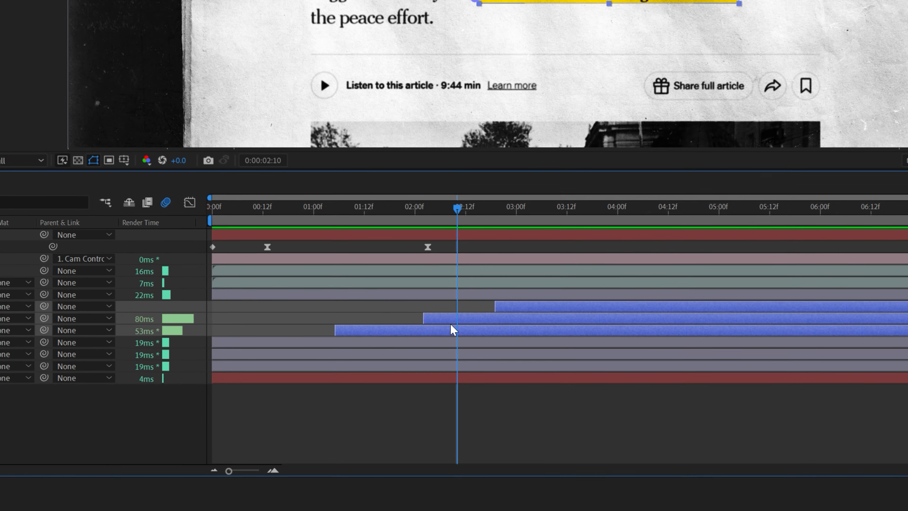
pyautogui.moveTo(451, 413); pyautogui.dragTo(467, 414)
pyautogui.moveTo(478, 317); pyautogui.dragTo(514, 390)
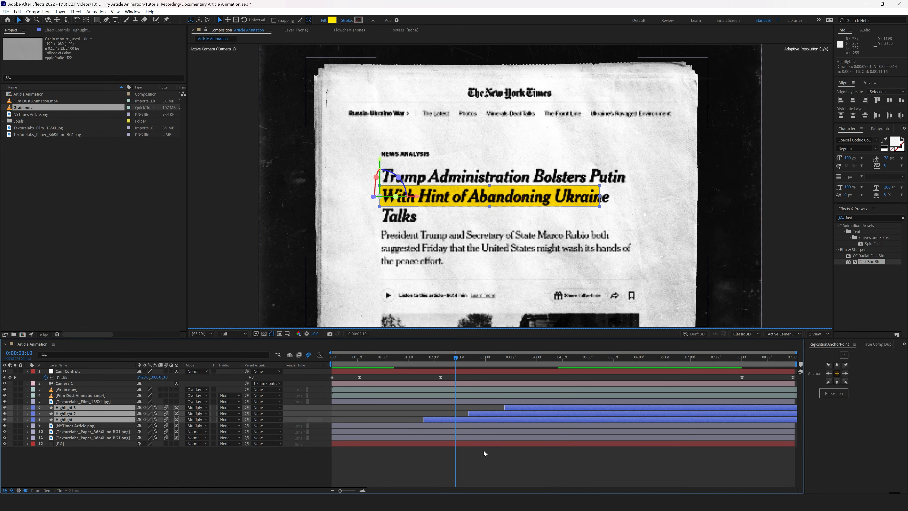
pyautogui.moveTo(395, 359); pyautogui.dragTo(451, 373)
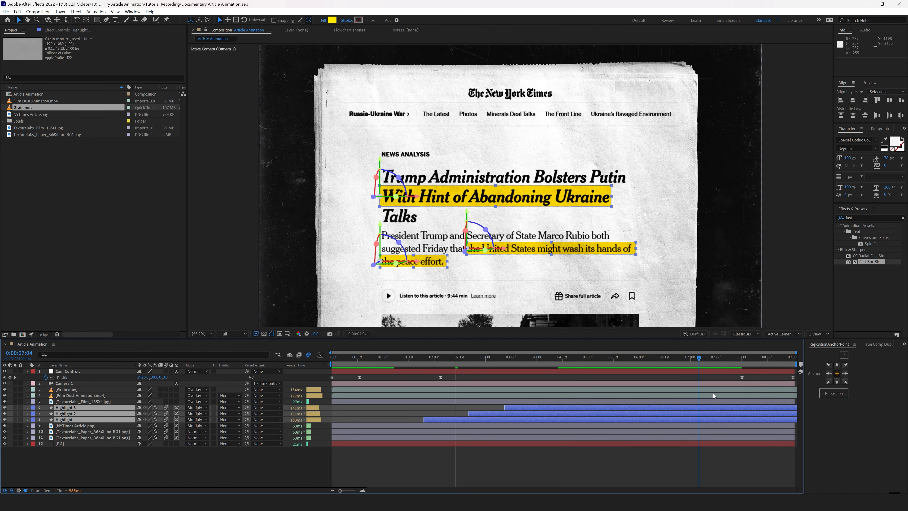
pyautogui.moveTo(737, 395); pyautogui.dragTo(595, 407)
pyautogui.click(210, 456)
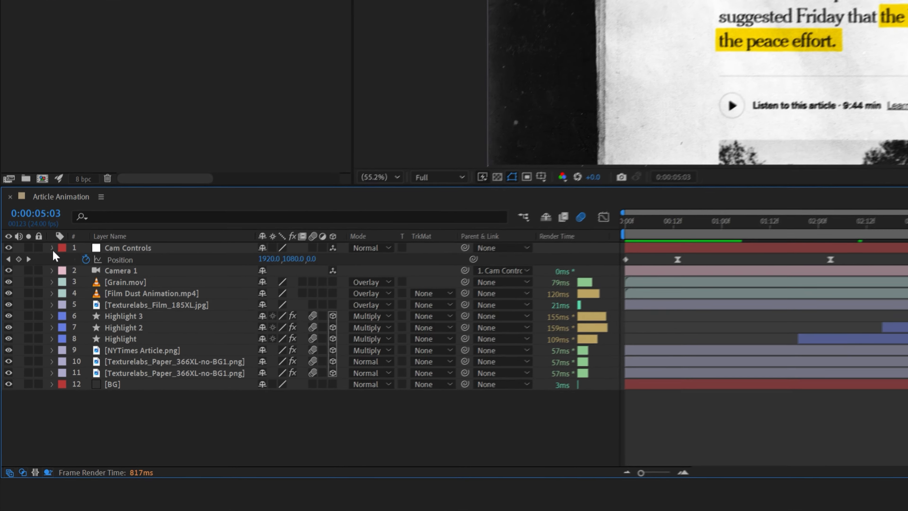
# - Duplicate the Cam Controls null, leave the copy's Position without keyframes, and parent the original Cam Controls to Cam Controls 2
pyautogui.click(28, 371)
pyautogui.click(82, 371)
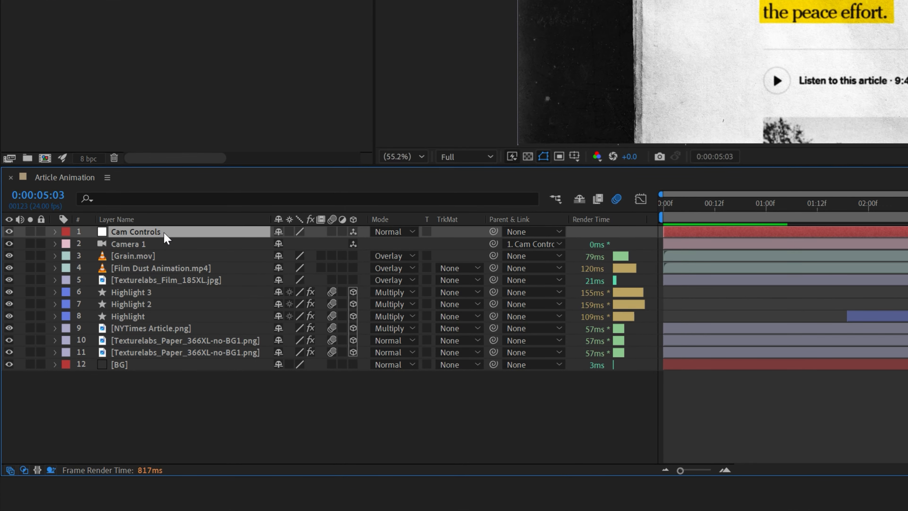
pyautogui.hotkey('ctrl', 'd')
pyautogui.press('p')
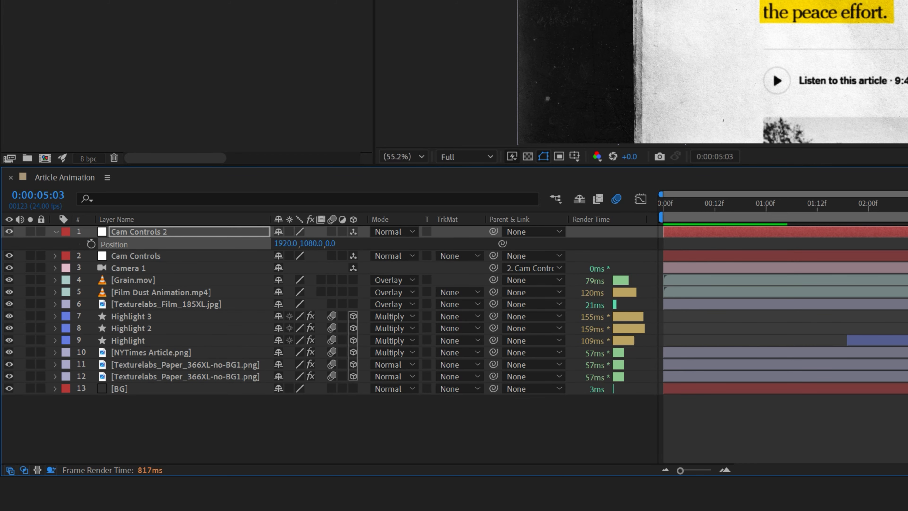
pyautogui.hotkey('ctrl', 'shift', 'a')
pyautogui.click(158, 236)
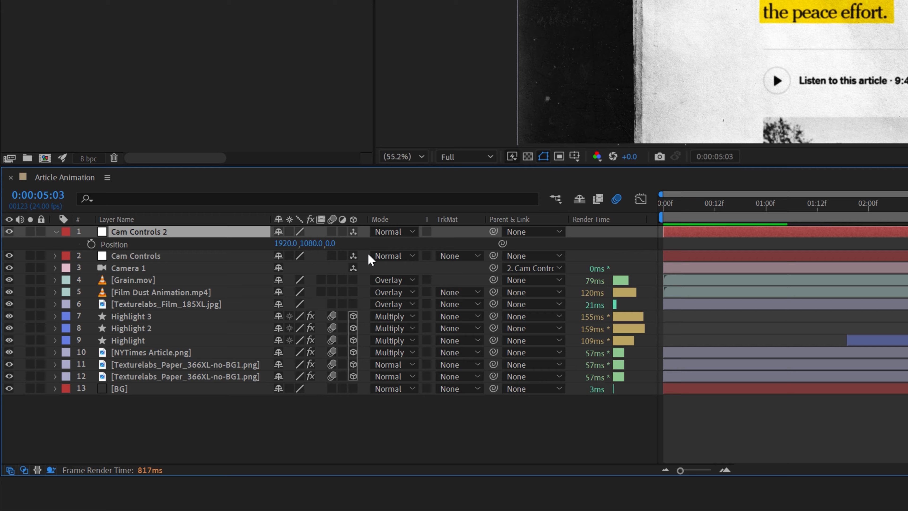
pyautogui.moveTo(362, 255); pyautogui.dragTo(255, 231)
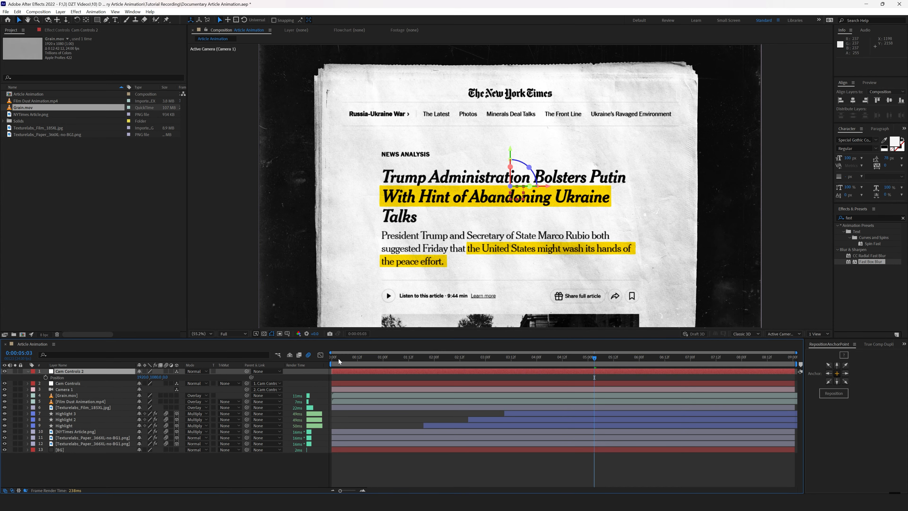
# - Hide both camera nulls and keyframe Cam Controls 2 Position from Z -1321 at 0:00:00:18 to Z 0 at 0:00:01:23
pyautogui.moveTo(338, 358); pyautogui.dragTo(413, 372)
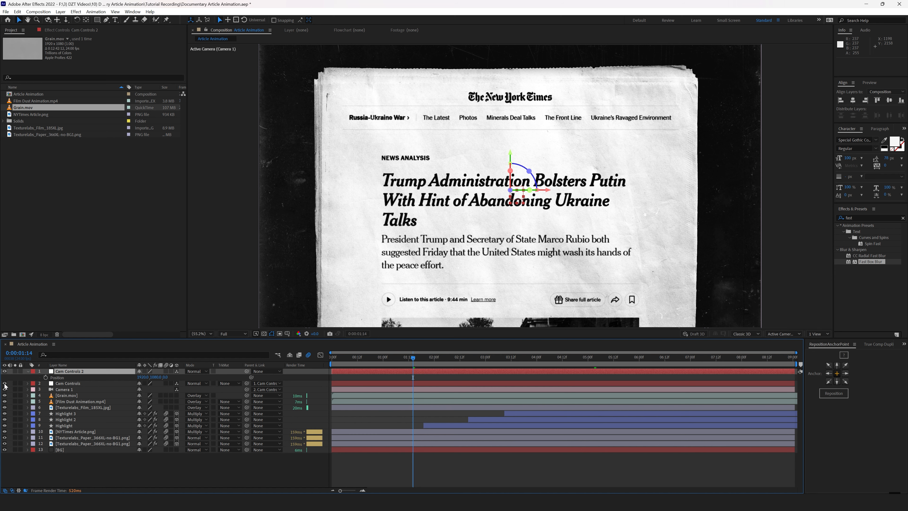
pyautogui.click(364, 377)
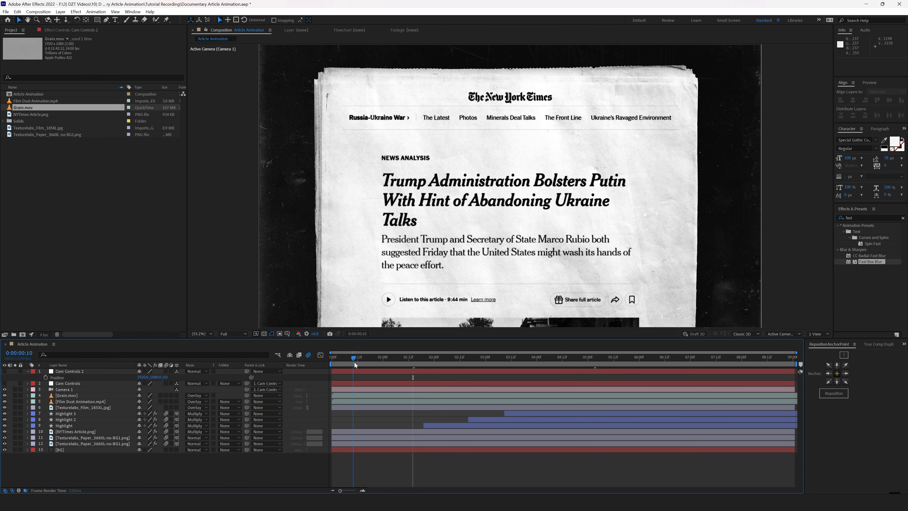
pyautogui.moveTo(354, 362); pyautogui.dragTo(381, 368)
pyautogui.moveTo(491, 326); pyautogui.dragTo(479, 325)
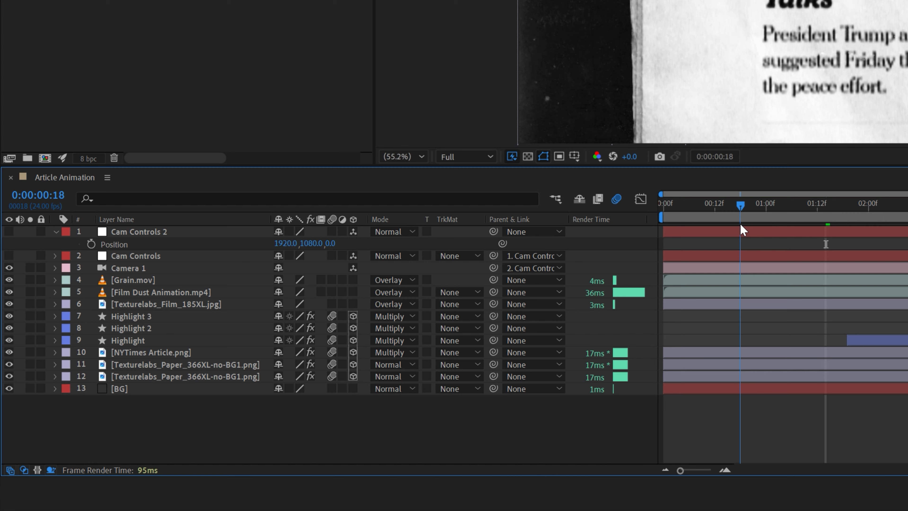
pyautogui.click(91, 244)
pyautogui.moveTo(742, 208); pyautogui.dragTo(865, 229)
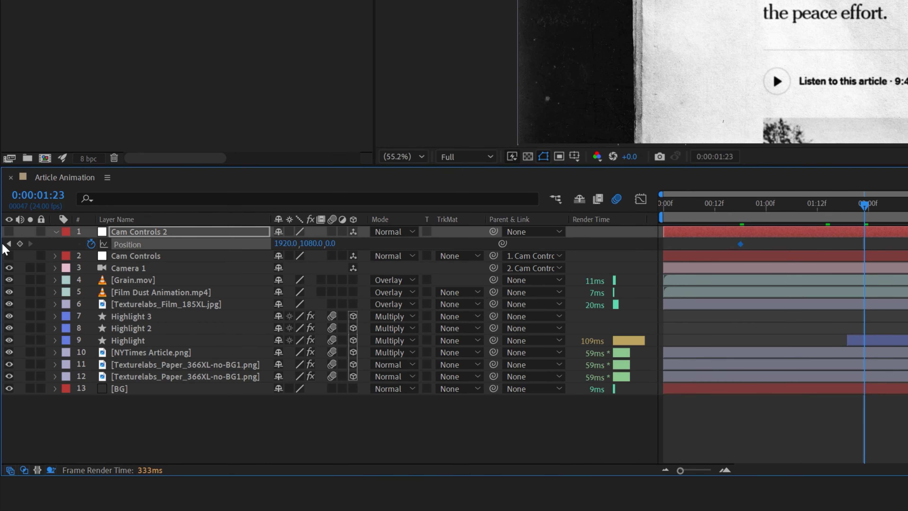
pyautogui.click(9, 243)
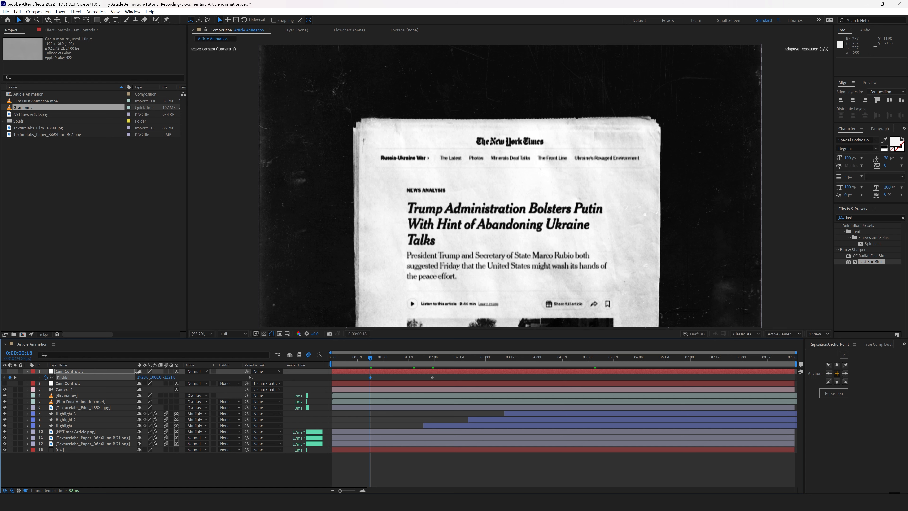
# - Move the Cam Controls 2 Position keyframes earlier to 0:00:00:11 and 0:00:01:06, scrubbing to check the zoom's timing
pyautogui.moveTo(343, 359); pyautogui.dragTo(418, 386)
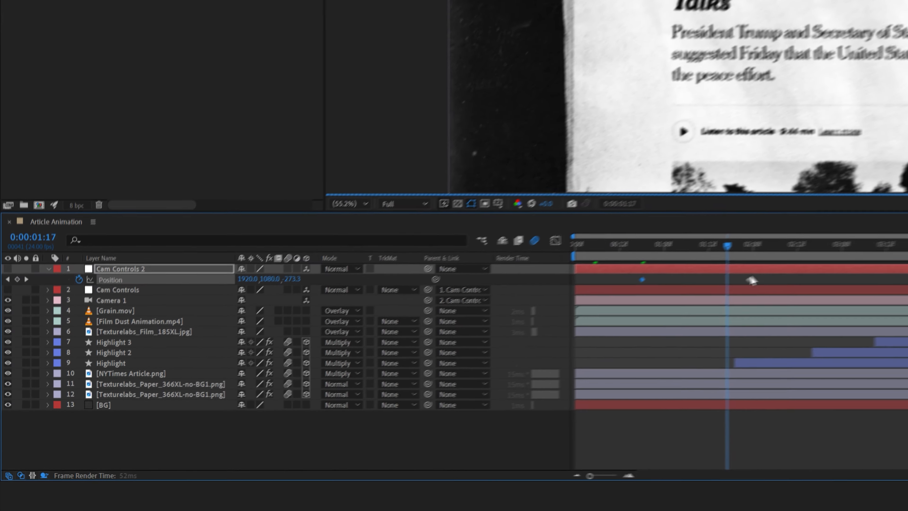
pyautogui.moveTo(750, 279); pyautogui.dragTo(718, 280)
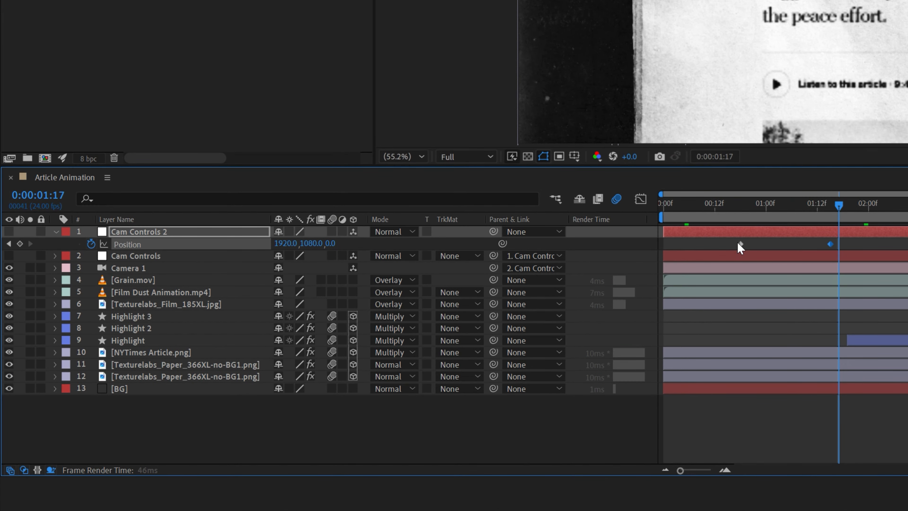
pyautogui.moveTo(739, 245); pyautogui.dragTo(718, 245)
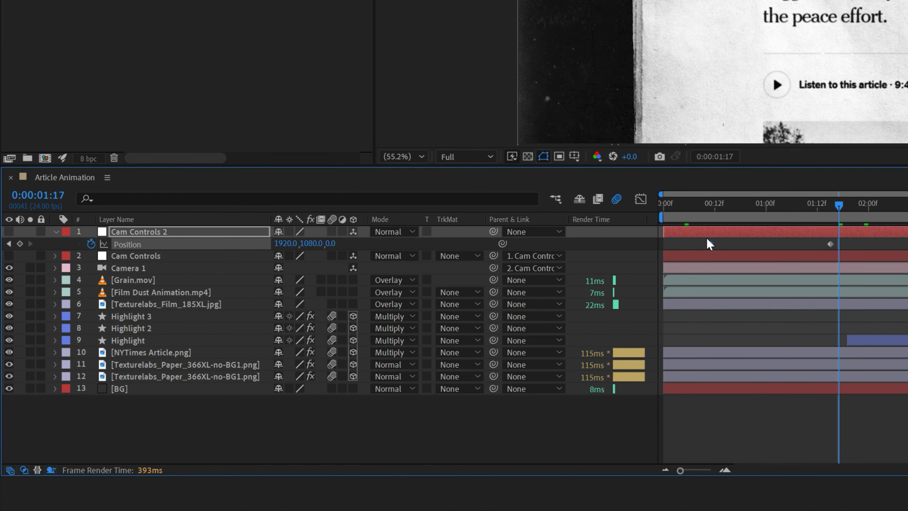
pyautogui.moveTo(676, 204); pyautogui.dragTo(842, 218)
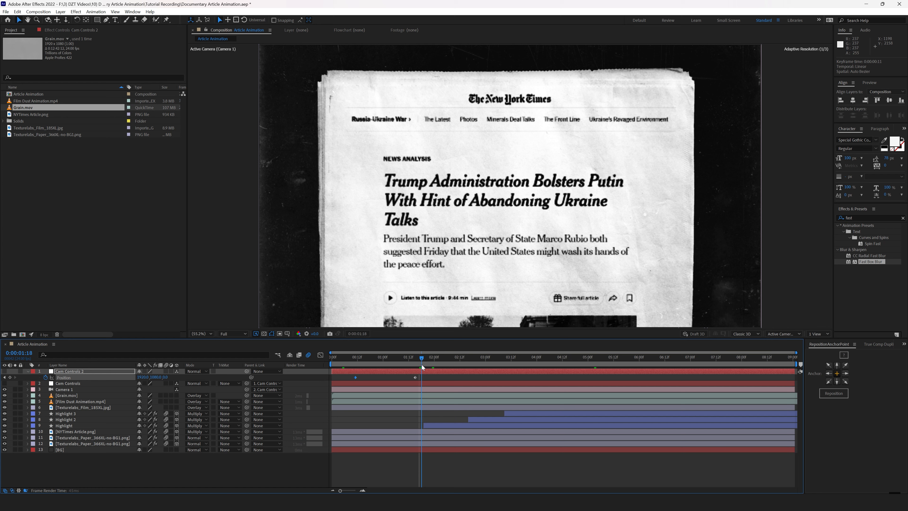
pyautogui.moveTo(421, 364)
pyautogui.mouseDown()
pyautogui.moveTo(345, 359)
pyautogui.moveTo(422, 365)
pyautogui.mouseUp()
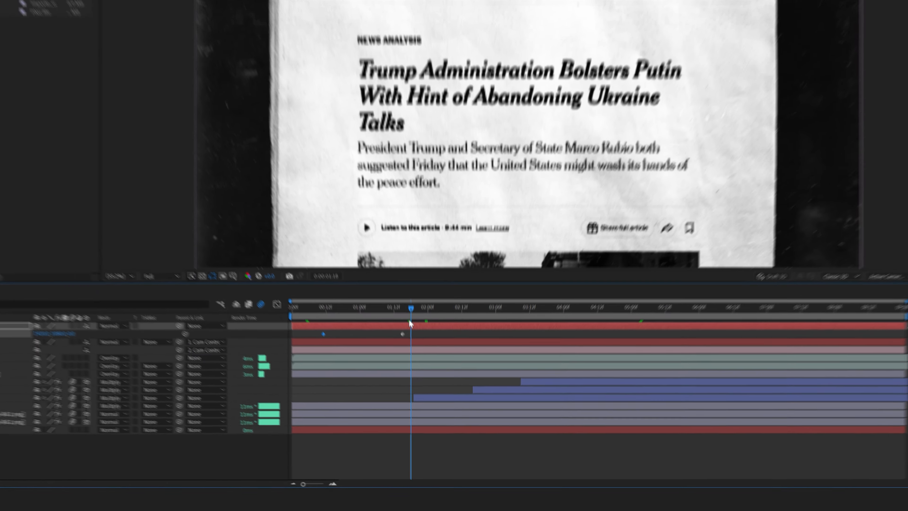
pyautogui.click(414, 377)
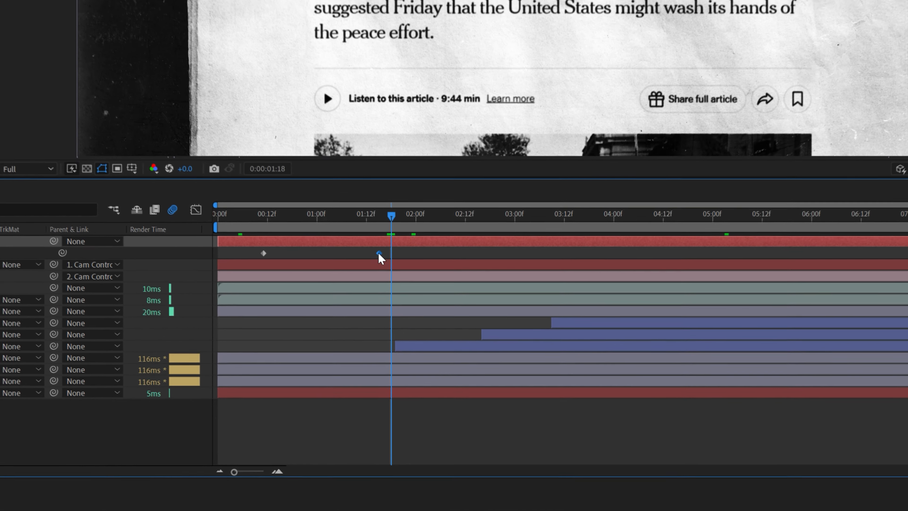
pyautogui.moveTo(379, 253); pyautogui.dragTo(342, 254)
pyautogui.moveTo(244, 225); pyautogui.dragTo(336, 226)
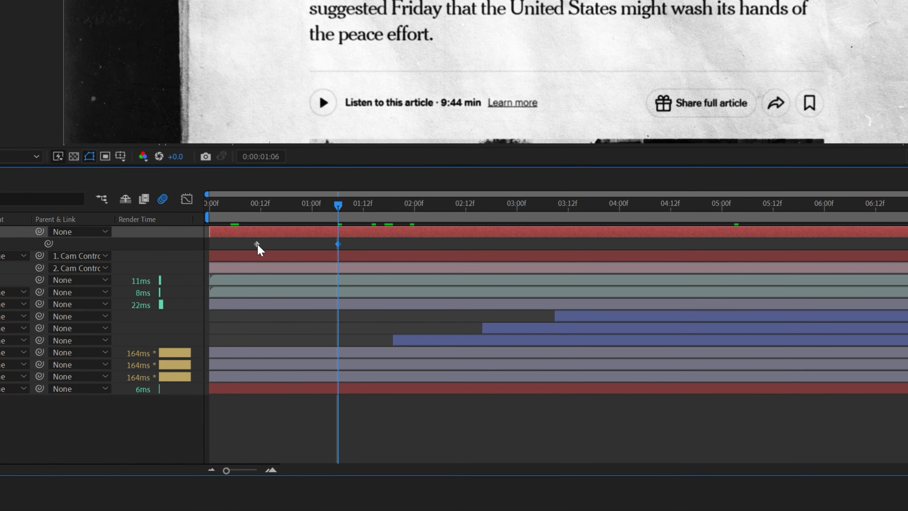
# - Apply Easy Ease Out to the first Cam Controls 2 Position keyframe and Easy Ease In to the second
pyautogui.rightClick(355, 377)
pyautogui.moveTo(413, 429)
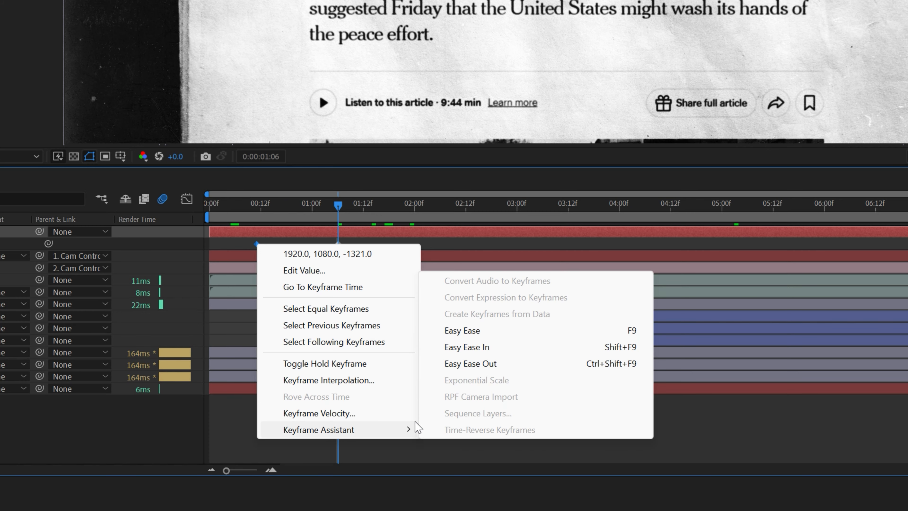
pyautogui.click(466, 368)
pyautogui.rightClick(339, 244)
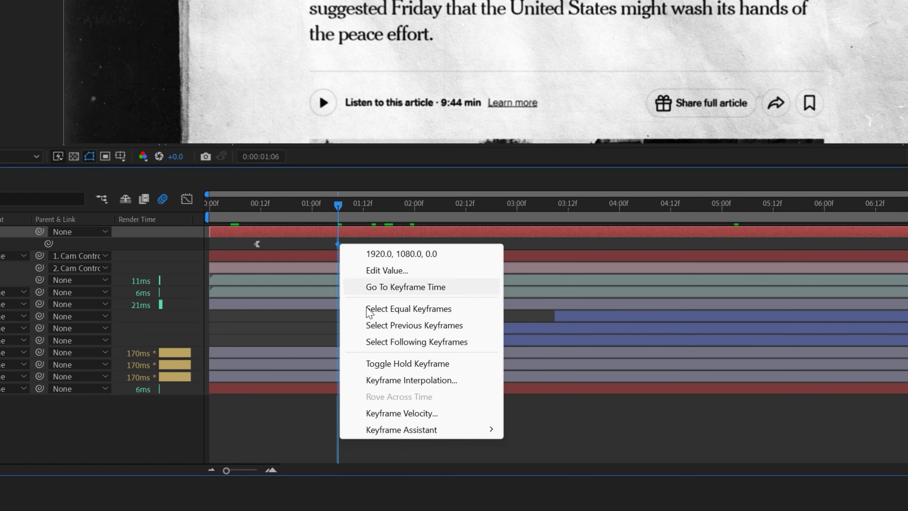
pyautogui.moveTo(397, 430)
pyautogui.click(565, 347)
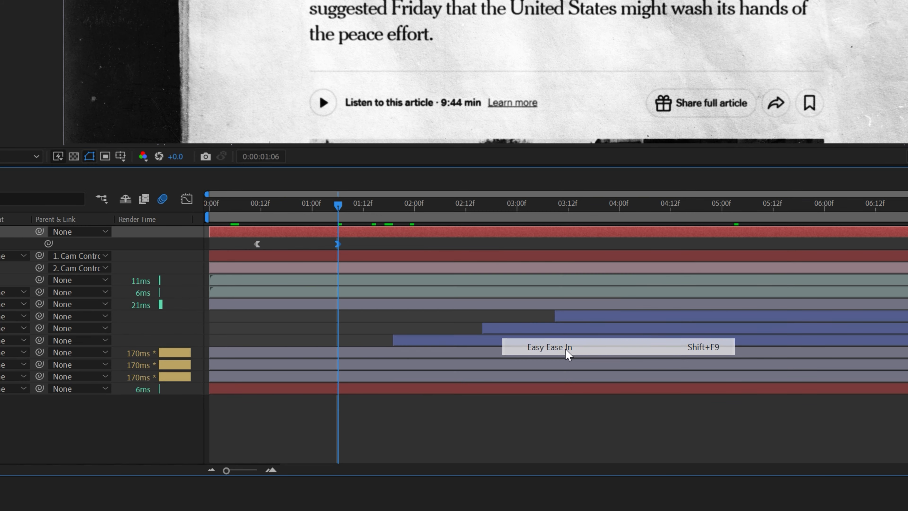
# - Lengthen both ease handles on the Cam Controls 2 speed curve so the zoom peaks sharply between its two keyframes
pyautogui.click(188, 201)
pyautogui.scroll(3, 257, 361)
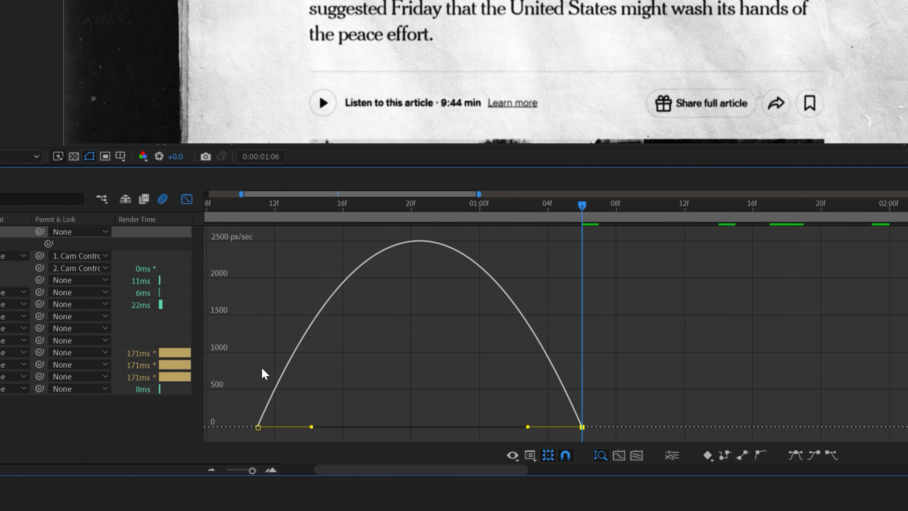
pyautogui.moveTo(284, 369); pyautogui.dragTo(322, 396)
pyautogui.moveTo(350, 428); pyautogui.dragTo(385, 427)
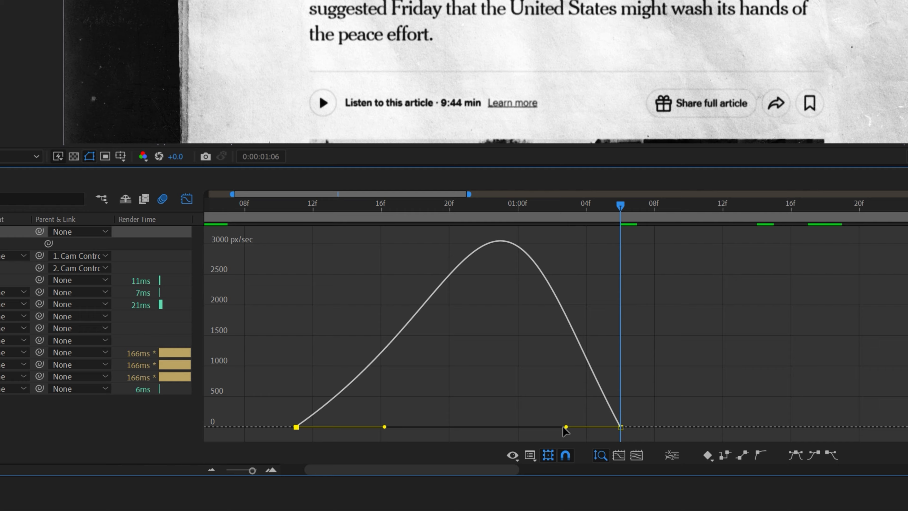
pyautogui.moveTo(564, 428); pyautogui.dragTo(504, 428)
pyautogui.scroll(-5, 450, 395)
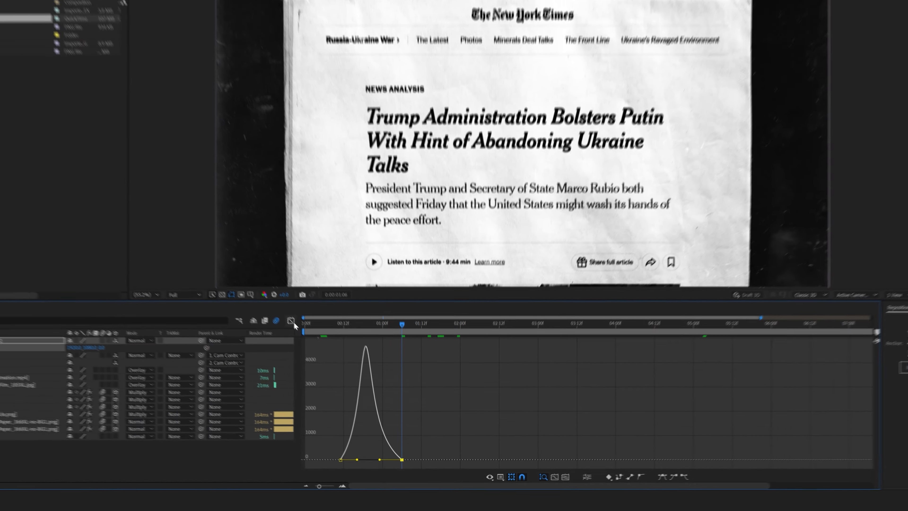
# - Move the Cam Controls 2 Position keyframes later, to 0:00:01:00 and 0:00:02:01, scrubbing to check the zoom's timing against the entry
pyautogui.click(187, 199)
pyautogui.moveTo(264, 211)
pyautogui.mouseDown()
pyautogui.moveTo(234, 207)
pyautogui.moveTo(264, 218)
pyautogui.mouseUp()
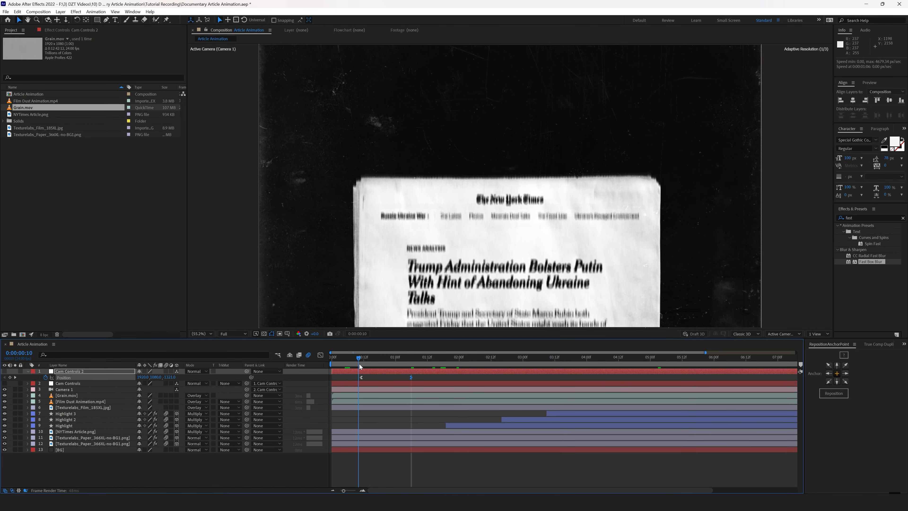
pyautogui.moveTo(359, 364); pyautogui.dragTo(433, 379)
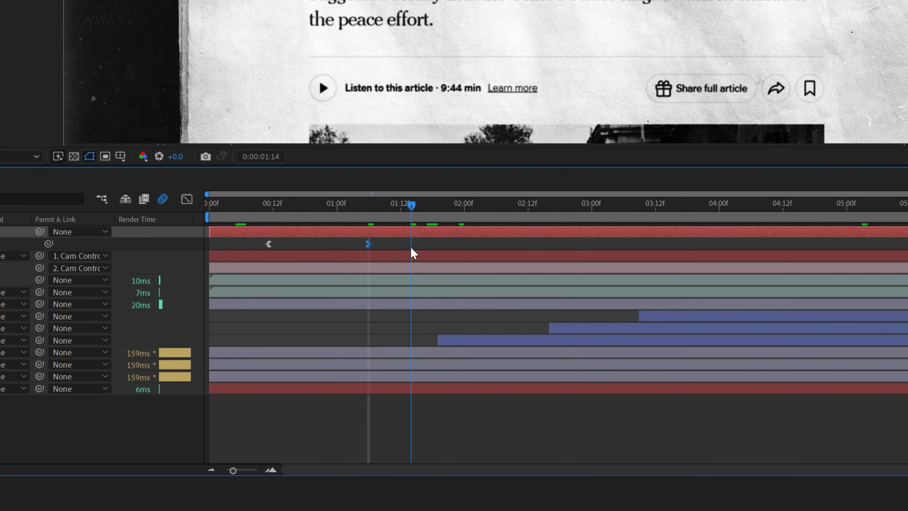
pyautogui.press('j')
pyautogui.moveTo(395, 240); pyautogui.dragTo(332, 257)
pyautogui.moveTo(253, 211); pyautogui.dragTo(319, 229)
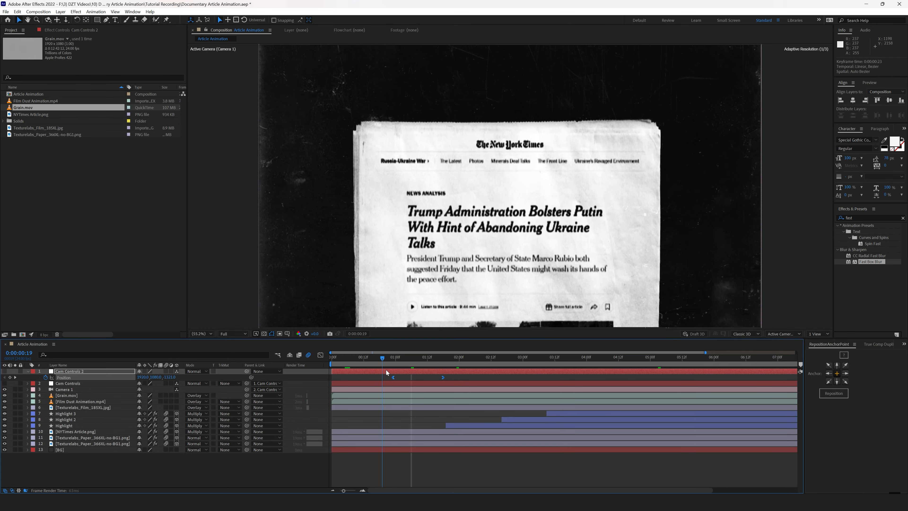
pyautogui.moveTo(386, 370); pyautogui.dragTo(432, 387)
pyautogui.click(451, 376)
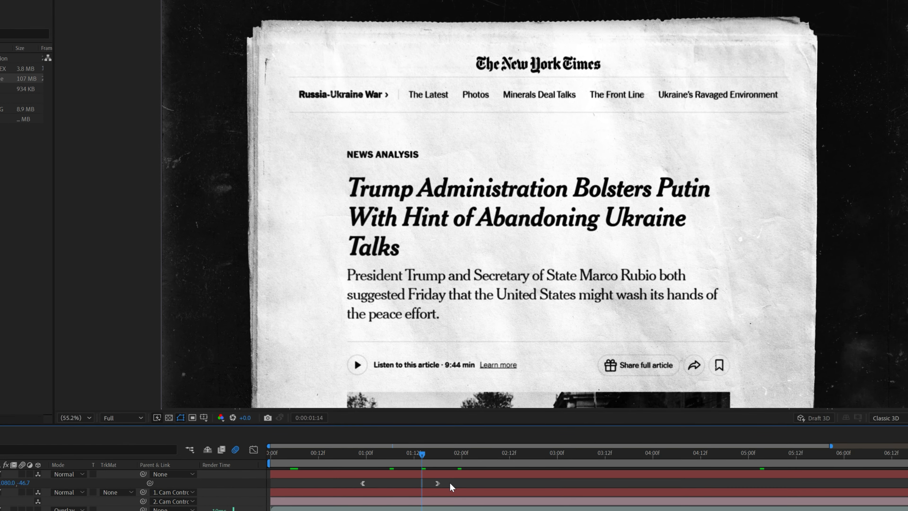
pyautogui.moveTo(439, 481); pyautogui.dragTo(462, 483)
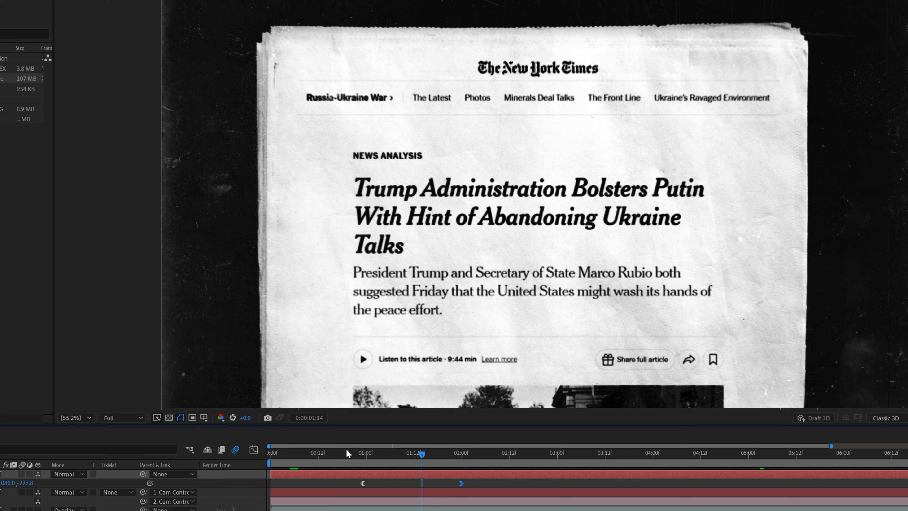
pyautogui.moveTo(323, 451); pyautogui.dragTo(373, 485)
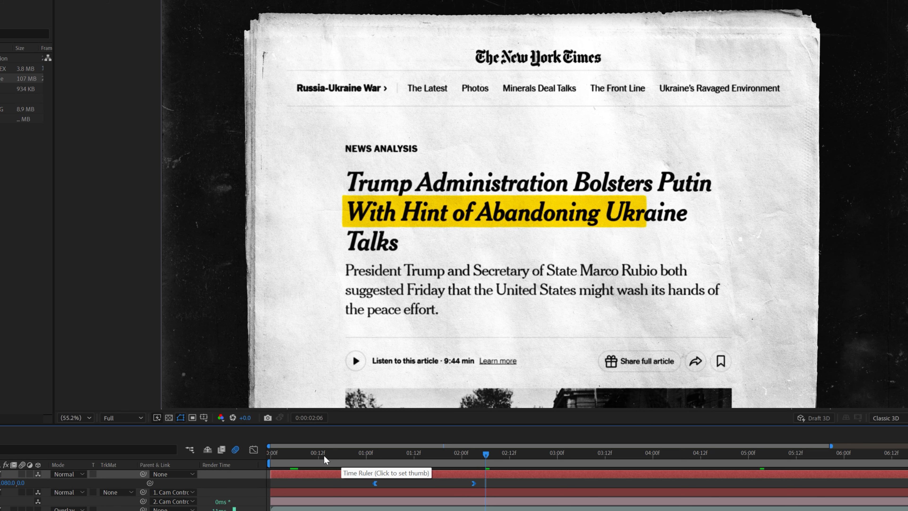
pyautogui.moveTo(273, 454); pyautogui.dragTo(466, 484)
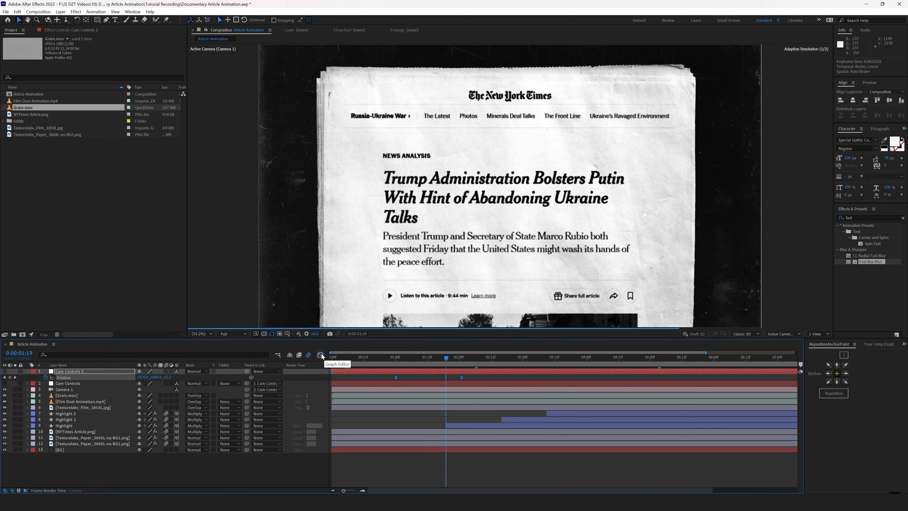
# - Shorten both ease handles on the Cam Controls 2 speed curve and check the zoom in the enlarged preview
pyautogui.click(320, 354)
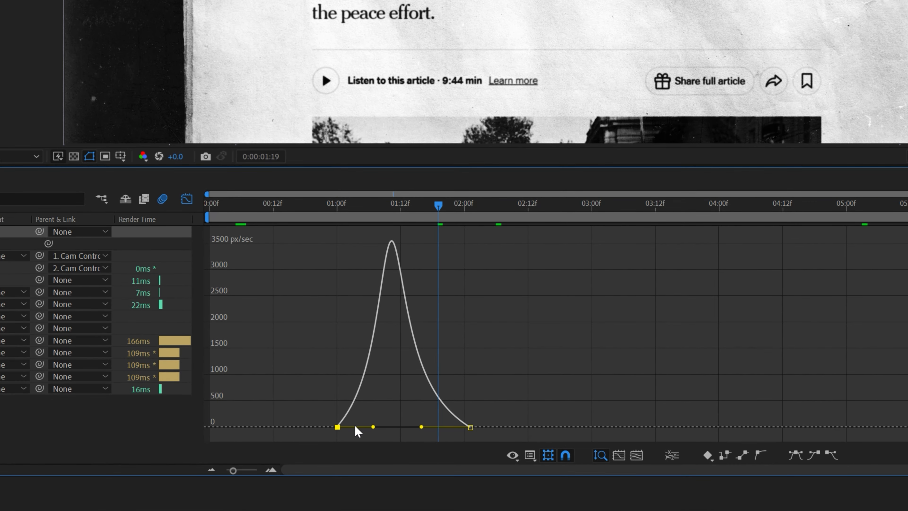
pyautogui.moveTo(373, 427); pyautogui.dragTo(361, 427)
pyautogui.moveTo(423, 428); pyautogui.dragTo(431, 427)
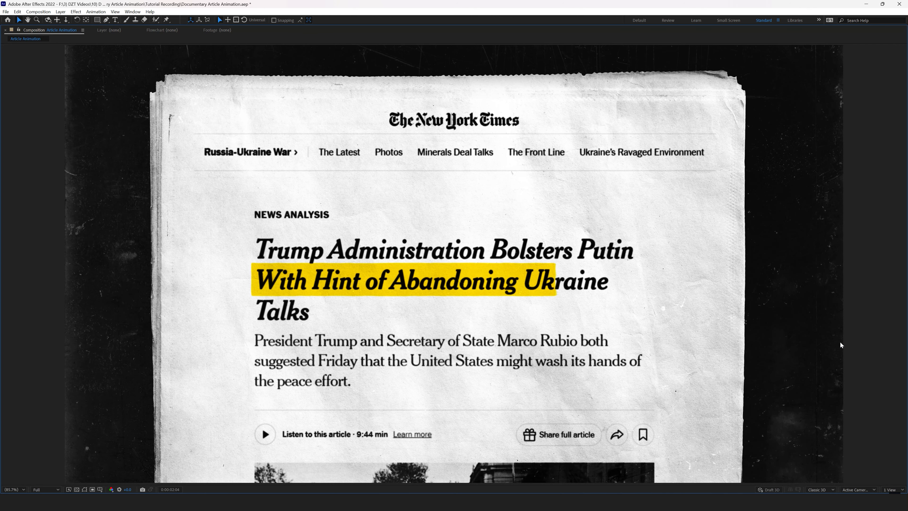
pyautogui.press('`')
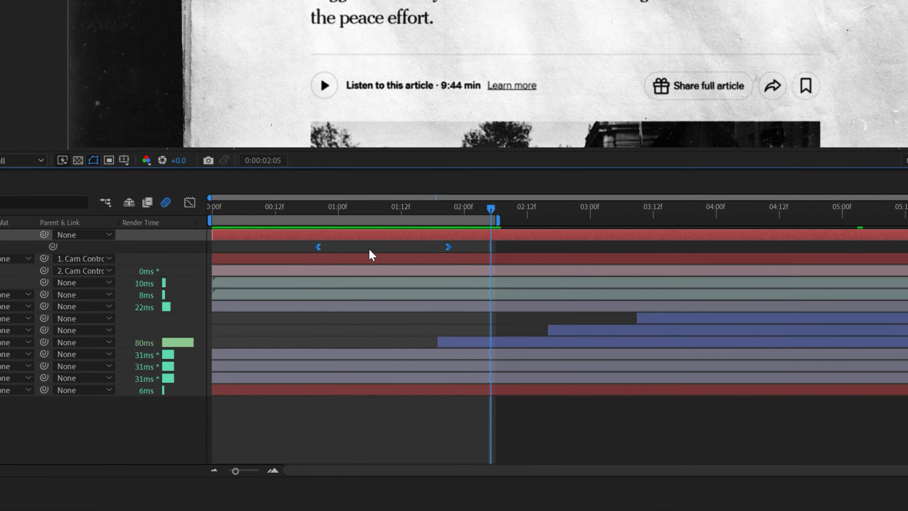
# - Retime the second Cam Controls 2 Position keyframe to about 0:00:01:14 and play back the zoom
pyautogui.click(411, 377)
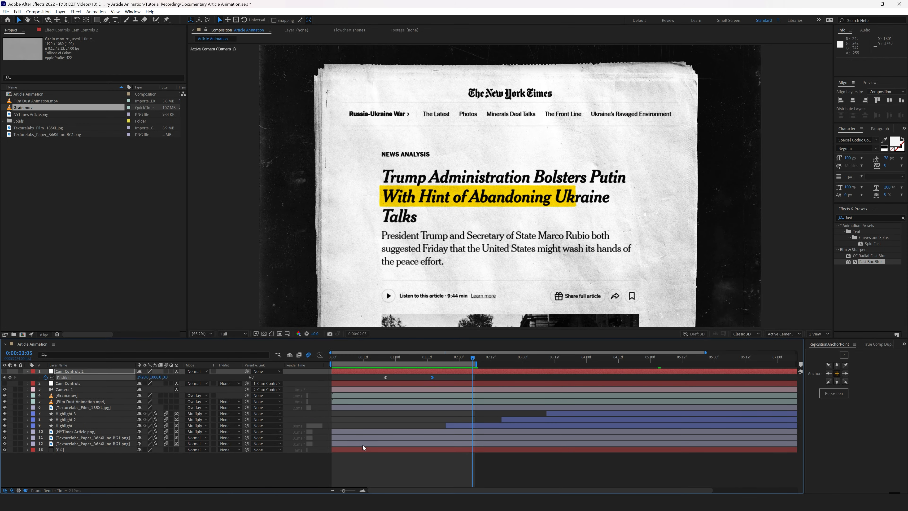
pyautogui.press('space')
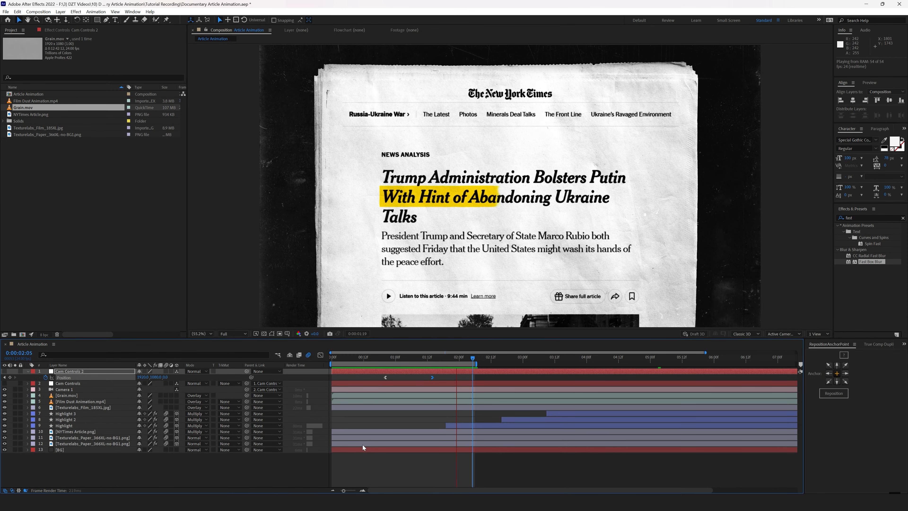
pyautogui.press('space')
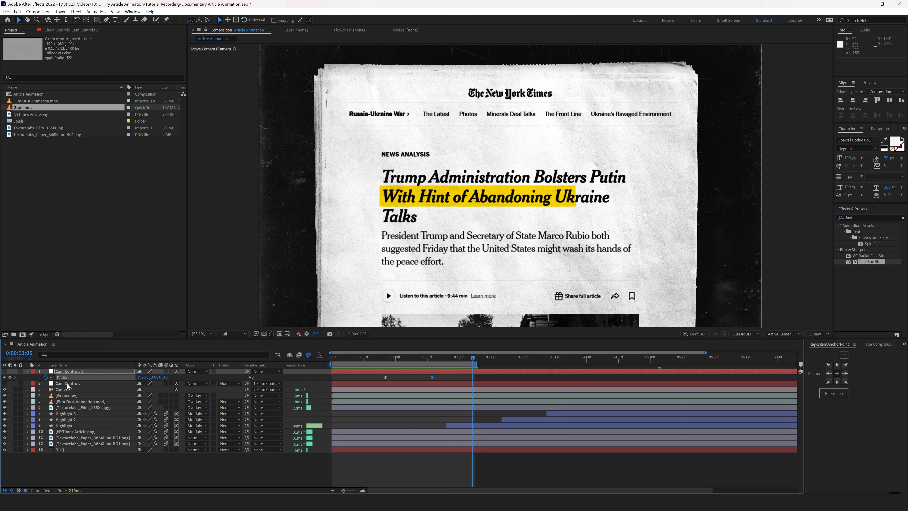
# - Align the second Cam Controls 2 Position keyframe with the third Cam Controls one at 0:00:02:03, lengthen its incoming ease handle and preview
pyautogui.click(67, 385)
pyautogui.press('p')
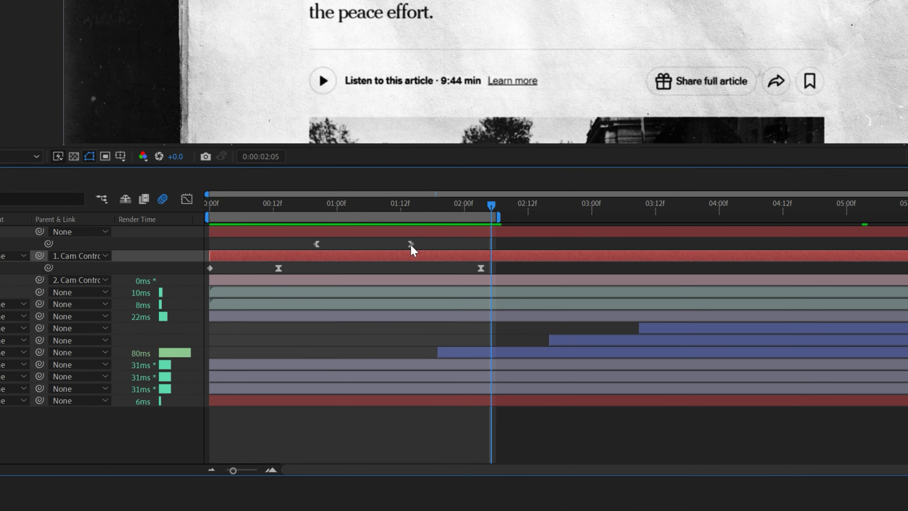
pyautogui.moveTo(432, 378); pyautogui.dragTo(465, 383)
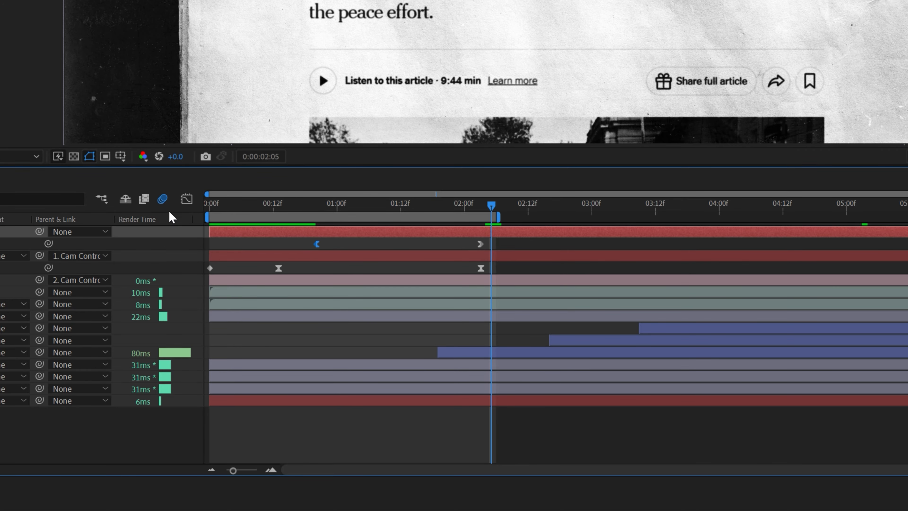
pyautogui.click(186, 198)
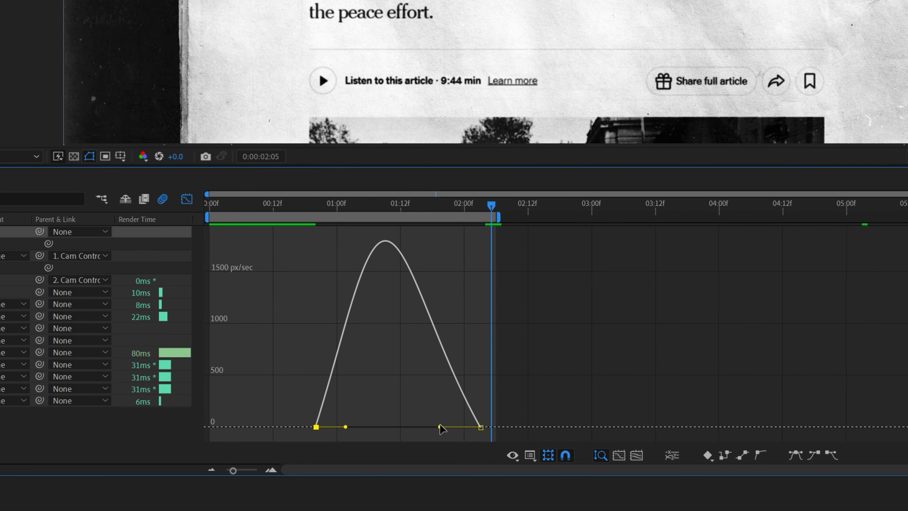
pyautogui.moveTo(440, 426); pyautogui.dragTo(397, 426)
pyautogui.press('space')
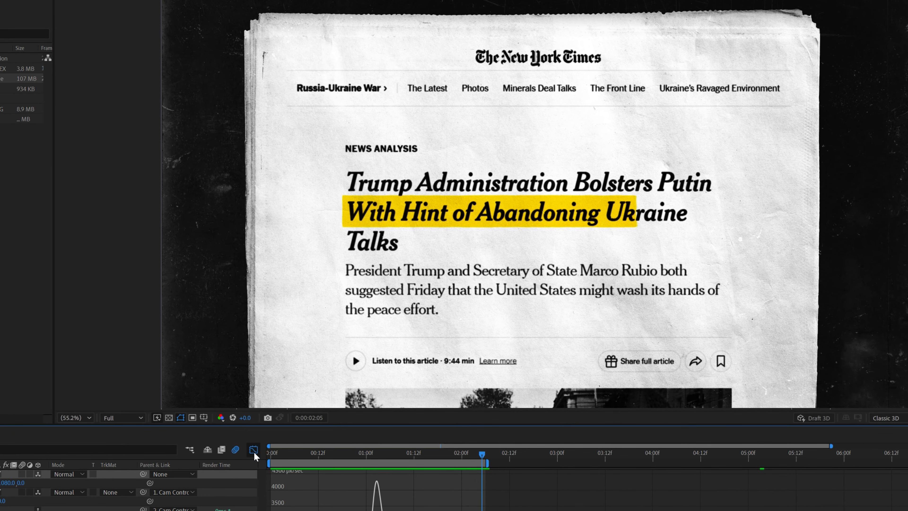
# - Move the third Cam Controls Position keyframe earlier to about 0:00:01:17 and preview how the entry overlaps the zoom
pyautogui.click(320, 355)
pyautogui.moveTo(474, 501); pyautogui.dragTo(434, 501)
pyautogui.press('space')
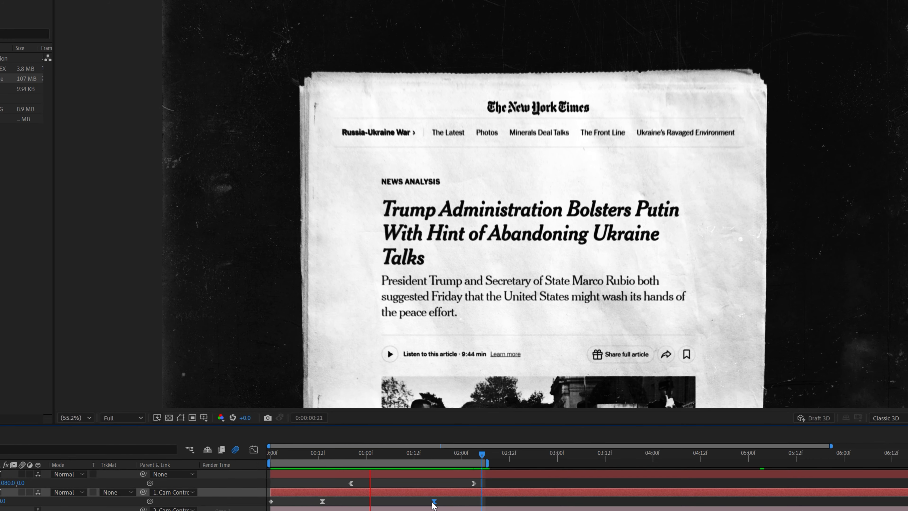
pyautogui.press('space')
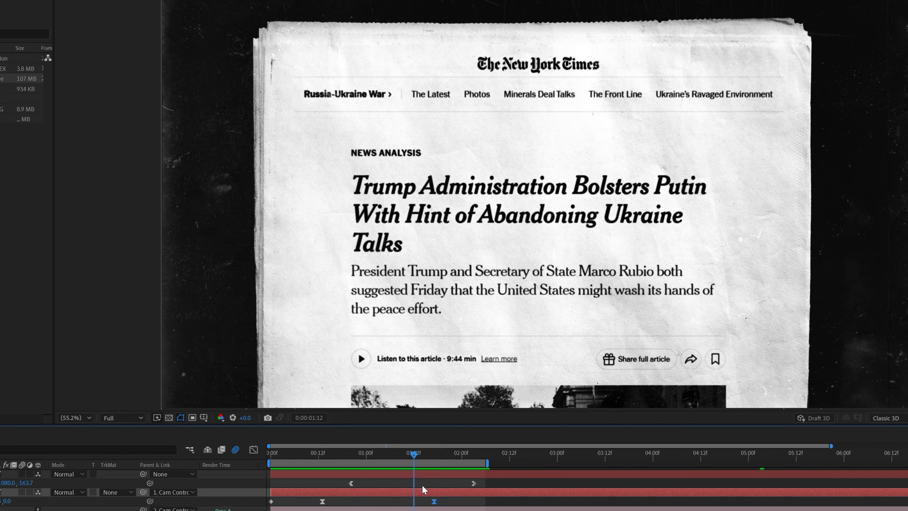
# - Retime the Cam Controls 2 Position keyframes to about 0:00:01:02 and 0:00:02:06 and the third Cam Controls keyframe to about 0:00:01:12, previewing the overlap
pyautogui.click(422, 484)
pyautogui.moveTo(351, 484); pyautogui.dragTo(386, 485)
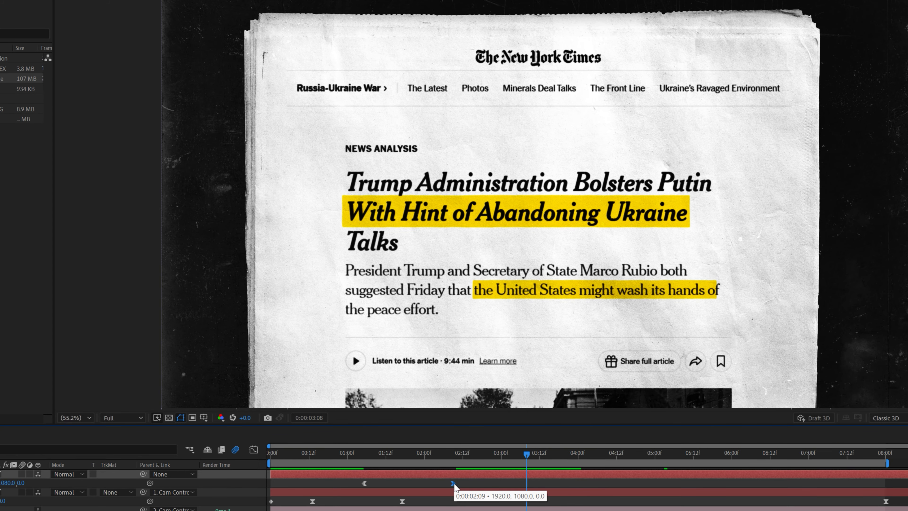
pyautogui.press('space')
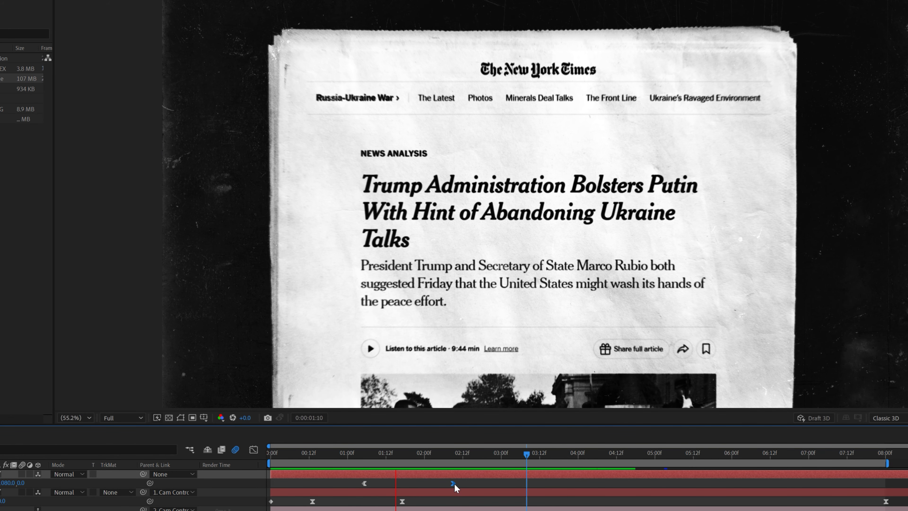
pyautogui.moveTo(323, 451); pyautogui.dragTo(257, 466)
pyautogui.press('space')
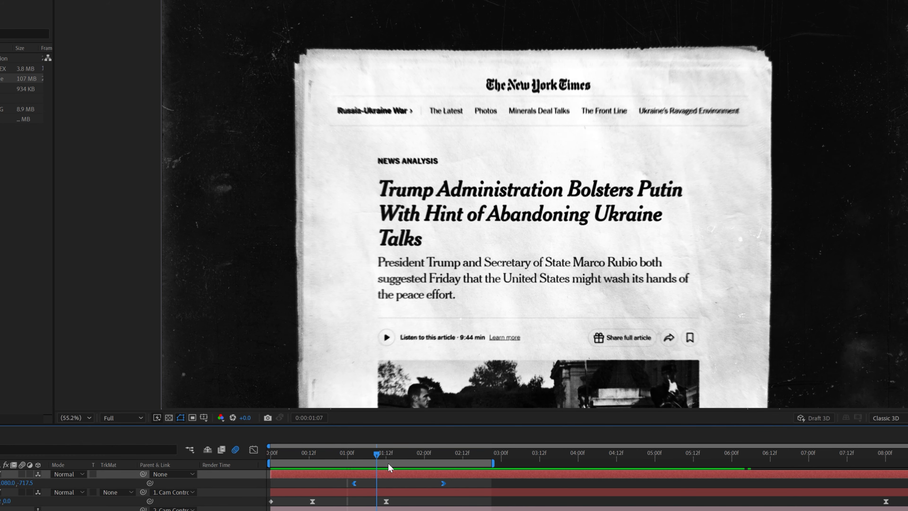
pyautogui.moveTo(388, 464); pyautogui.dragTo(479, 499)
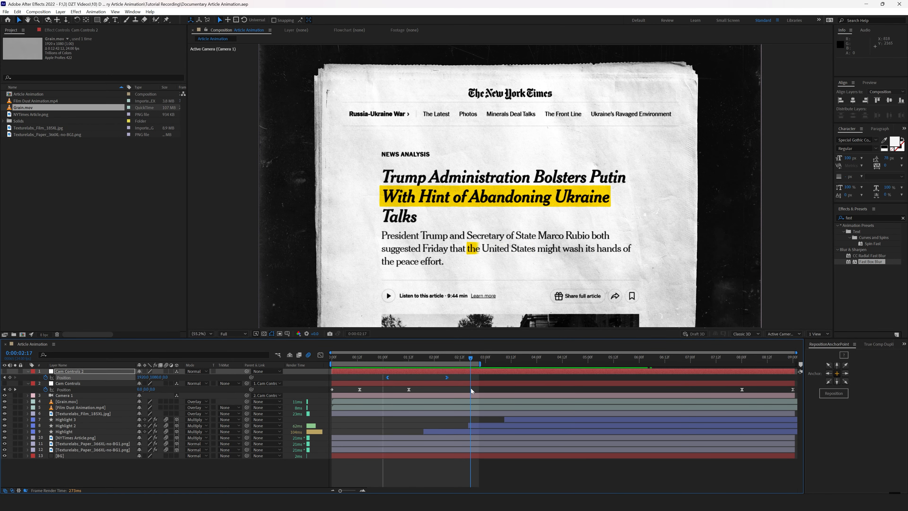
pyautogui.moveTo(471, 388); pyautogui.dragTo(497, 390)
# - Reveal the Highlight 2 Scale keyframes and move the end keyframe later to about 0:00:03:21
pyautogui.click(483, 427)
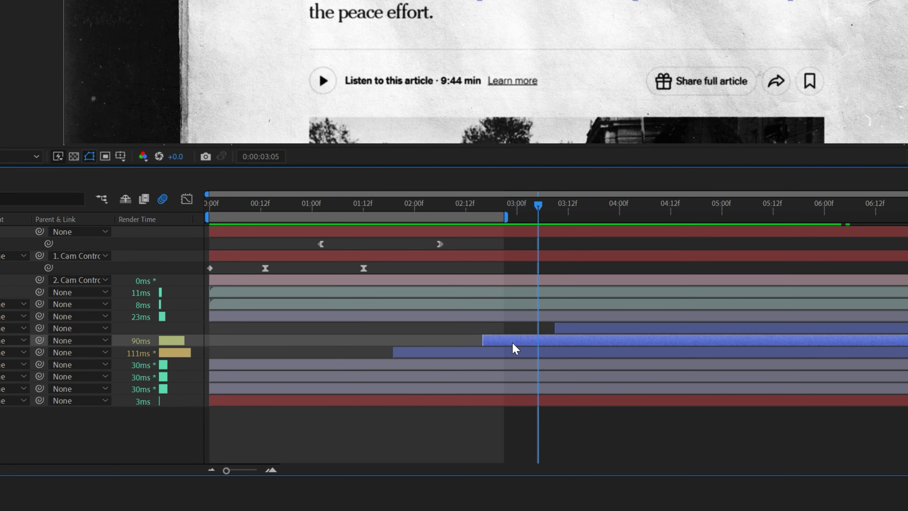
pyautogui.press('u')
pyautogui.moveTo(586, 353); pyautogui.dragTo(602, 355)
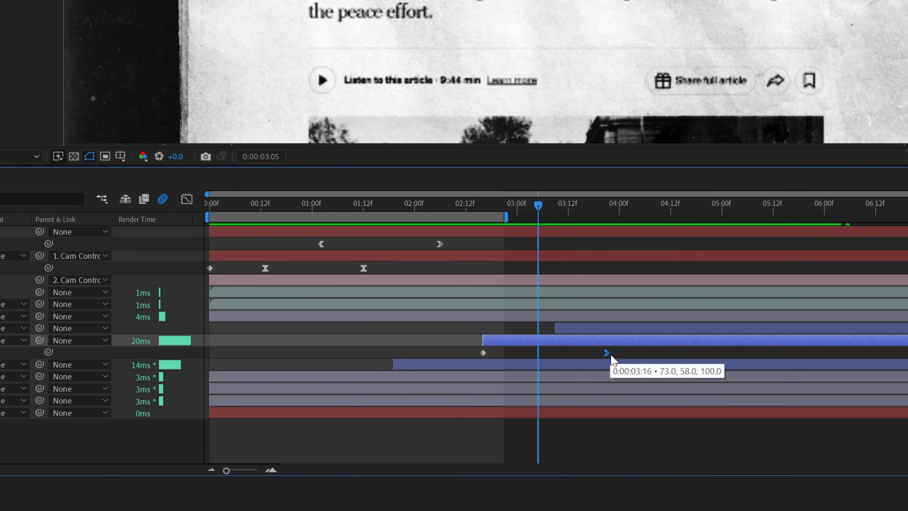
# - Move the Highlight 3 end Scale keyframe slightly later, shift the layer to start at 0:00:03:18, and preview the highlights
pyautogui.click(573, 329)
pyautogui.press('u')
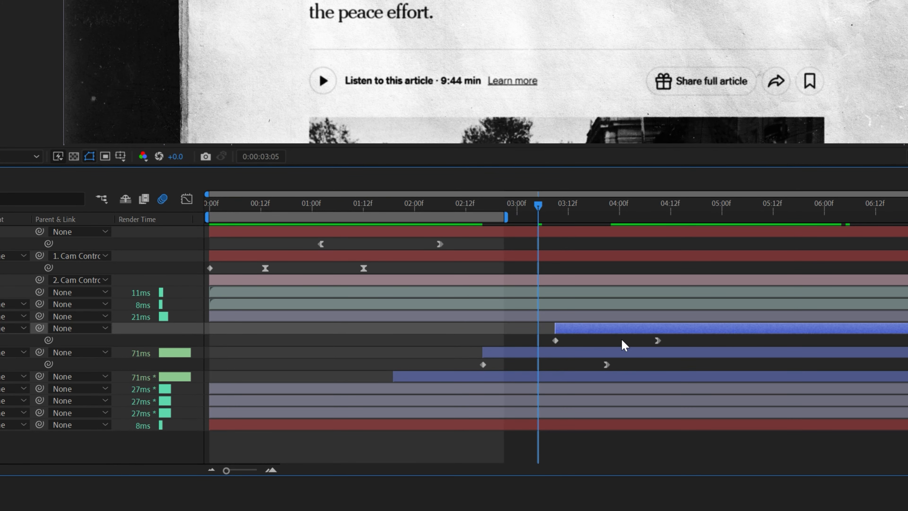
pyautogui.moveTo(672, 341); pyautogui.dragTo(676, 342)
pyautogui.moveTo(612, 331); pyautogui.dragTo(630, 331)
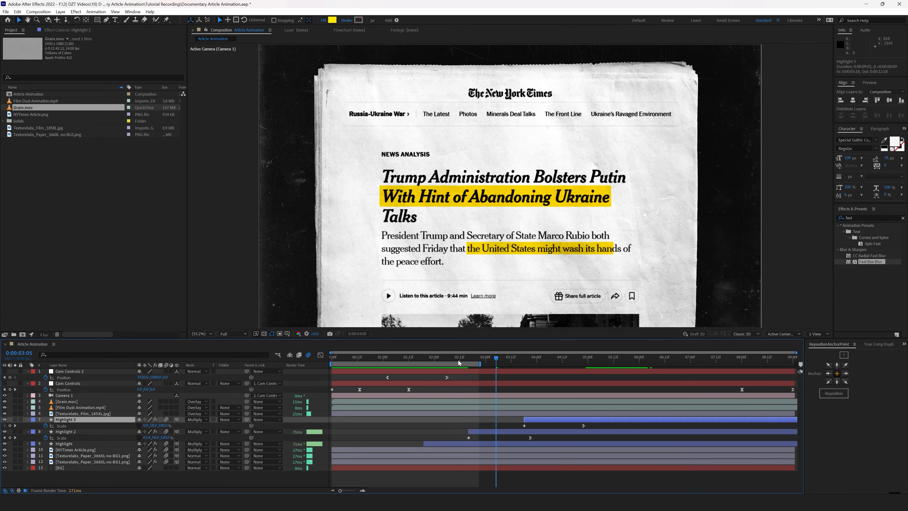
pyautogui.moveTo(468, 364); pyautogui.dragTo(487, 367)
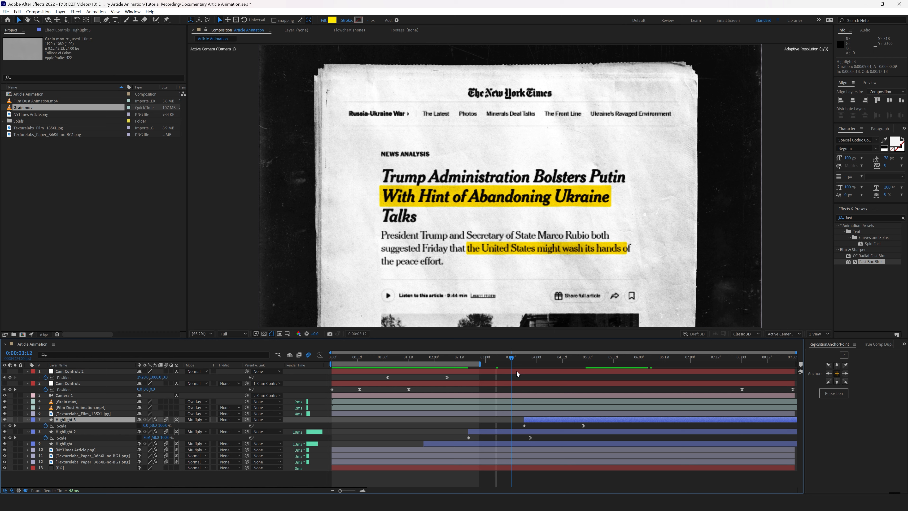
pyautogui.click(457, 426)
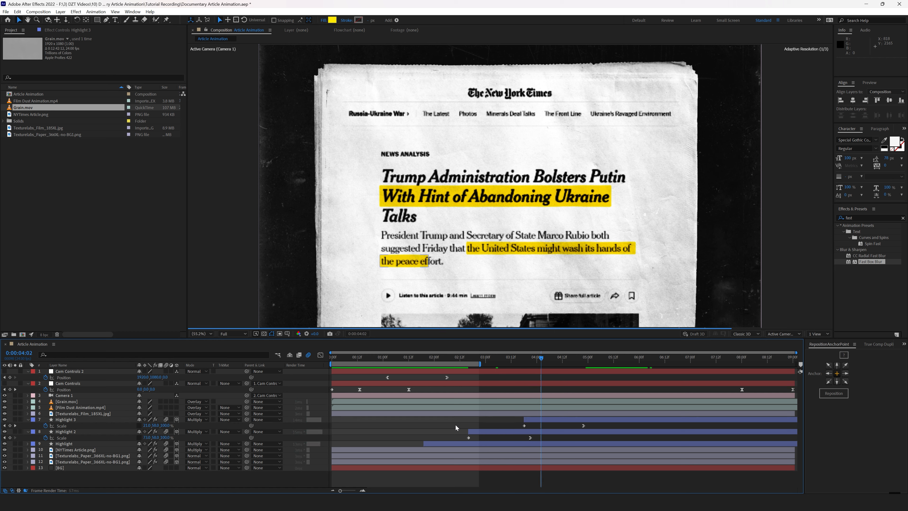
pyautogui.press('space')
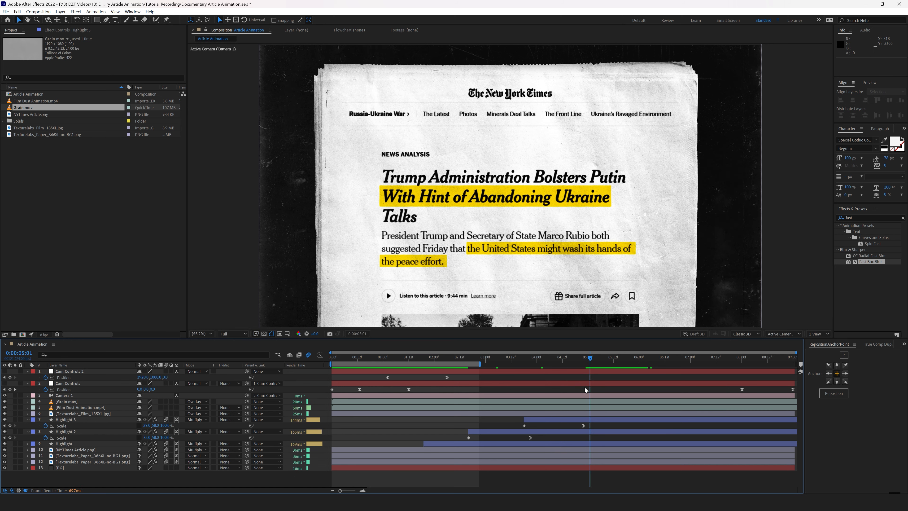
# - Keyframe the Cam Controls 2 Position at 0:00:07:12 with a raised Z value that brings the camera slightly closer to the article
pyautogui.click(591, 359)
pyautogui.press('space')
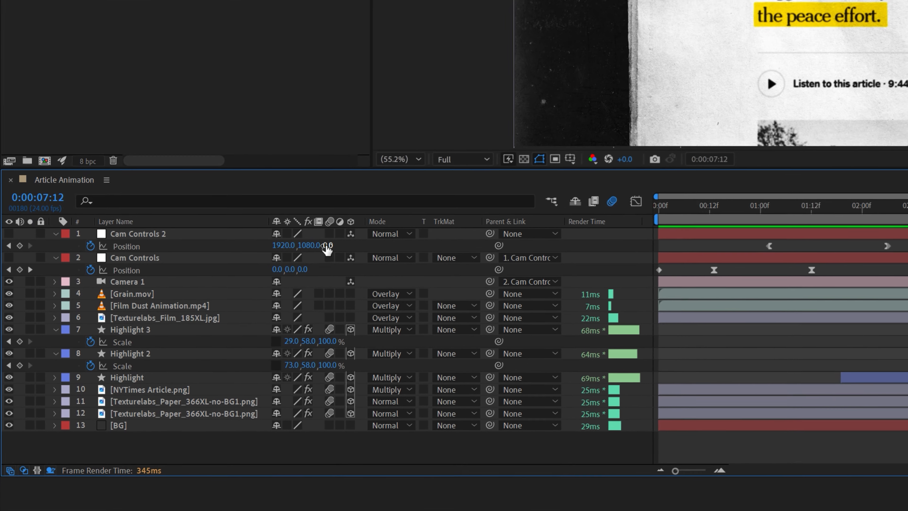
pyautogui.moveTo(165, 377); pyautogui.dragTo(174, 378)
pyautogui.moveTo(349, 245); pyautogui.dragTo(551, 267)
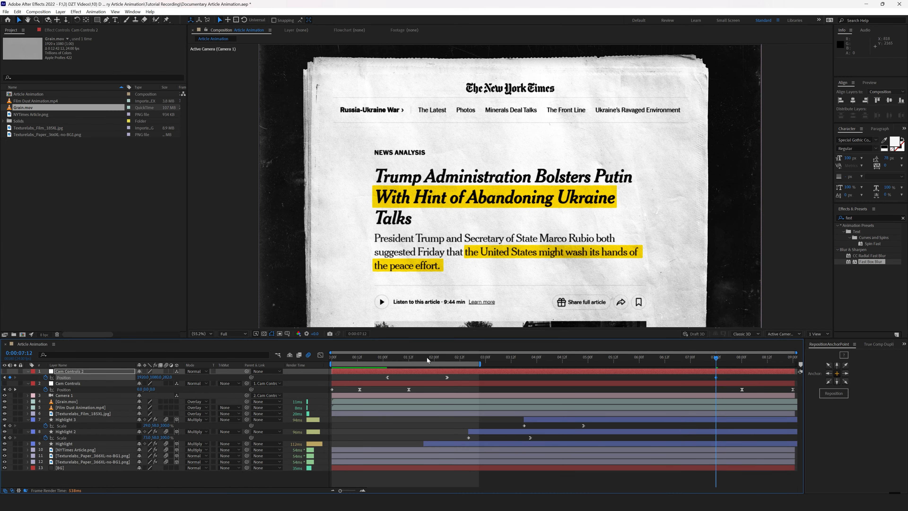
# - Preview the slow push-in, keyframe Cam Controls 2 Position at Z 0 at 0:00:08:02, and return to its keyframe at 0:00:07:12
pyautogui.moveTo(427, 359); pyautogui.dragTo(532, 361)
pyautogui.press('space')
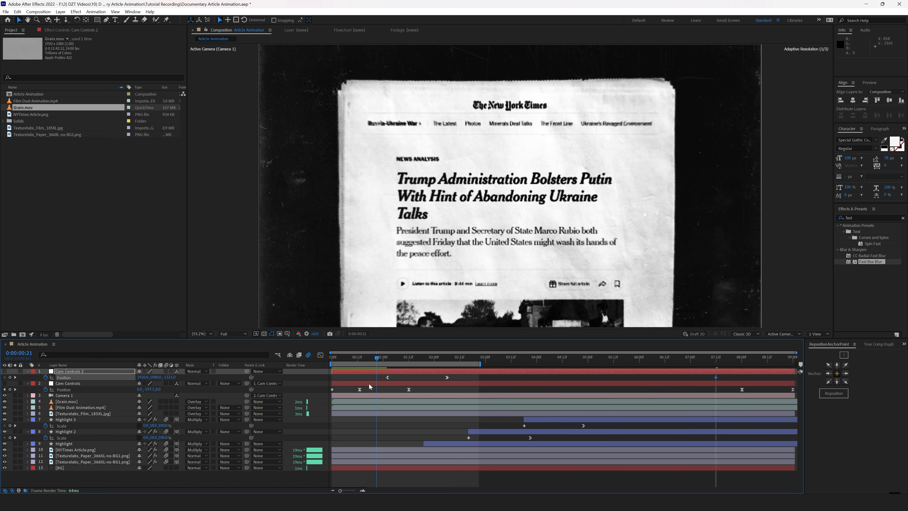
pyautogui.moveTo(402, 392); pyautogui.dragTo(735, 413)
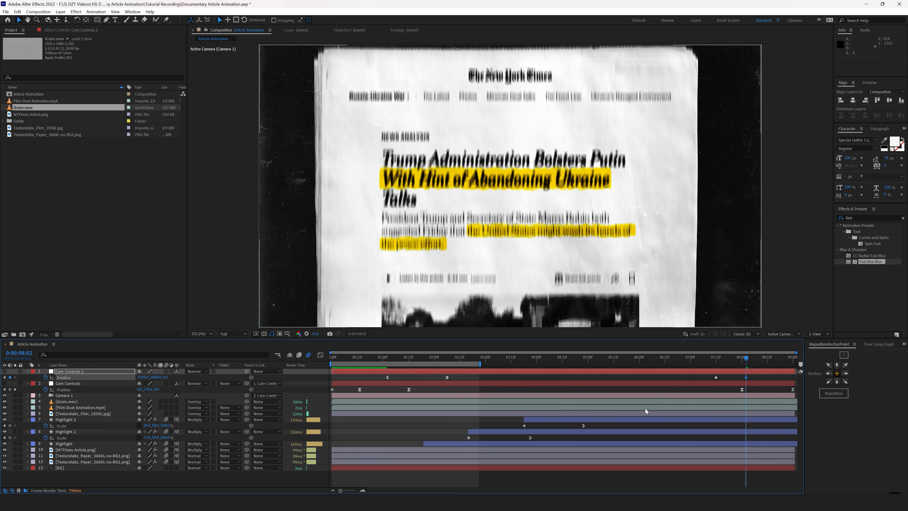
pyautogui.click(5, 377)
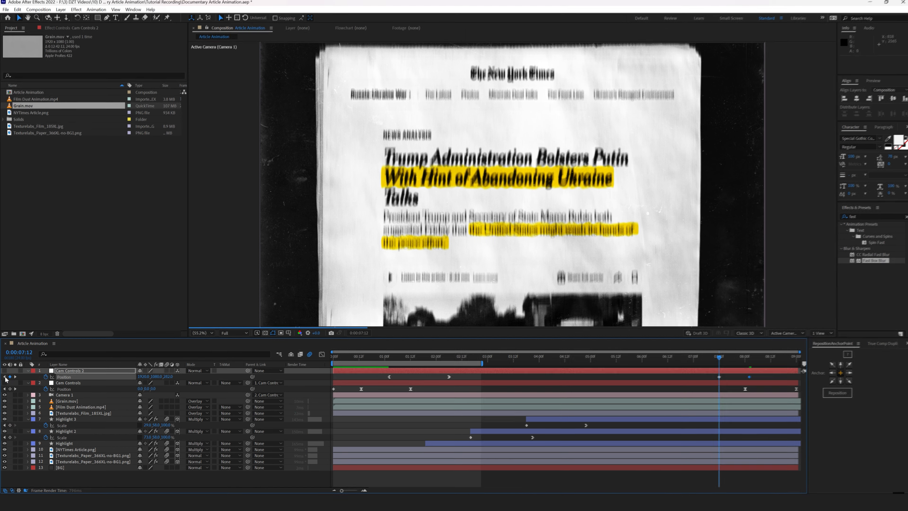
# - Set the Cam Controls 2 Position keyframe at 0:00:08:02 to Z -1321 and scrub through the pull-back
pyautogui.click(5, 377)
pyautogui.click(5, 377)
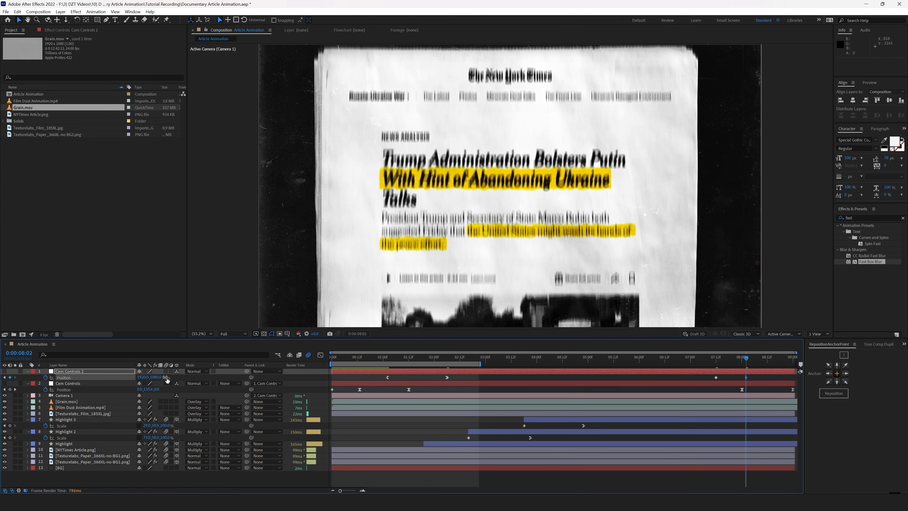
pyautogui.click(181, 379)
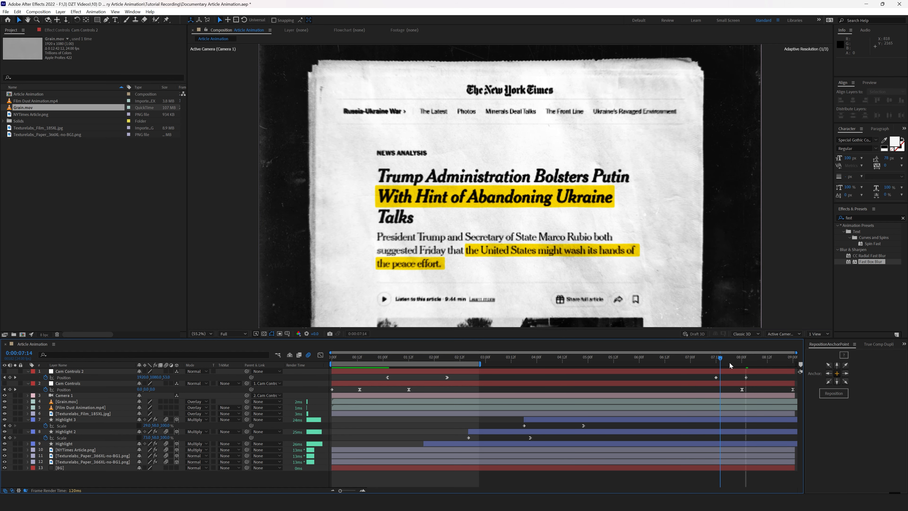
pyautogui.moveTo(752, 369); pyautogui.dragTo(721, 376)
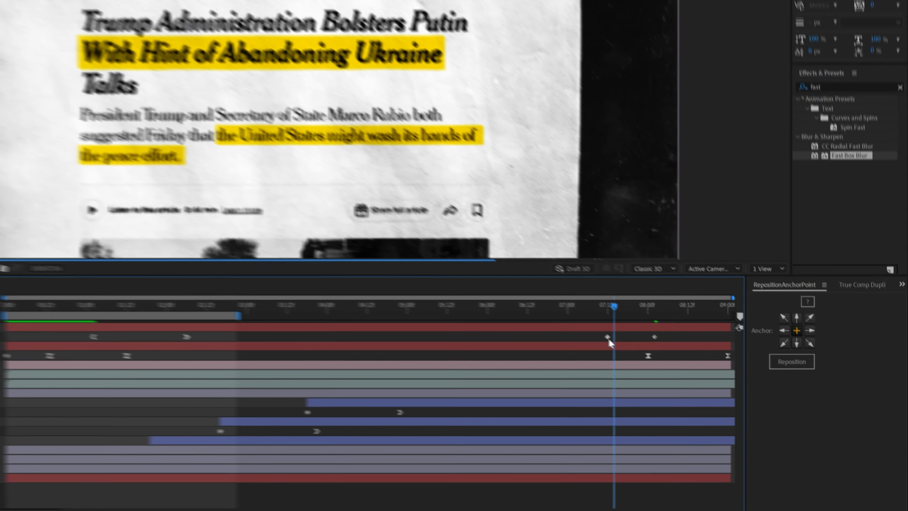
# - Apply Easy Ease Out to the Cam Controls 2 Position keyframe at 0:00:07:12 and Easy Ease In to the one at 0:00:08:02, and scrub the timeline
pyautogui.rightClick(716, 377)
pyautogui.moveTo(637, 497)
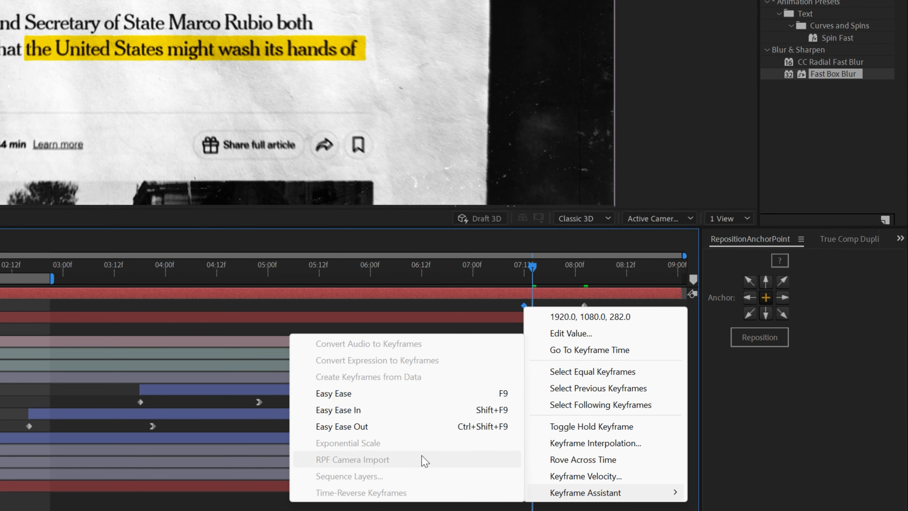
pyautogui.click(386, 427)
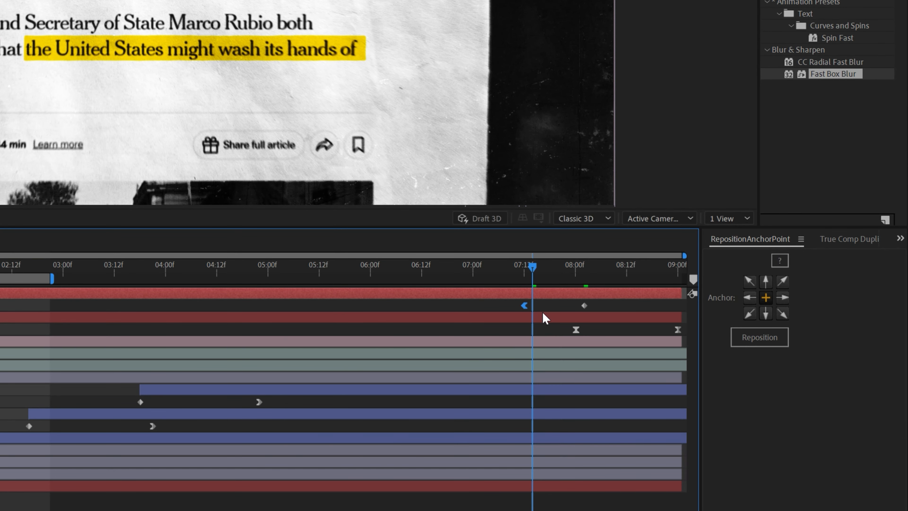
pyautogui.rightClick(584, 307)
pyautogui.moveTo(628, 497)
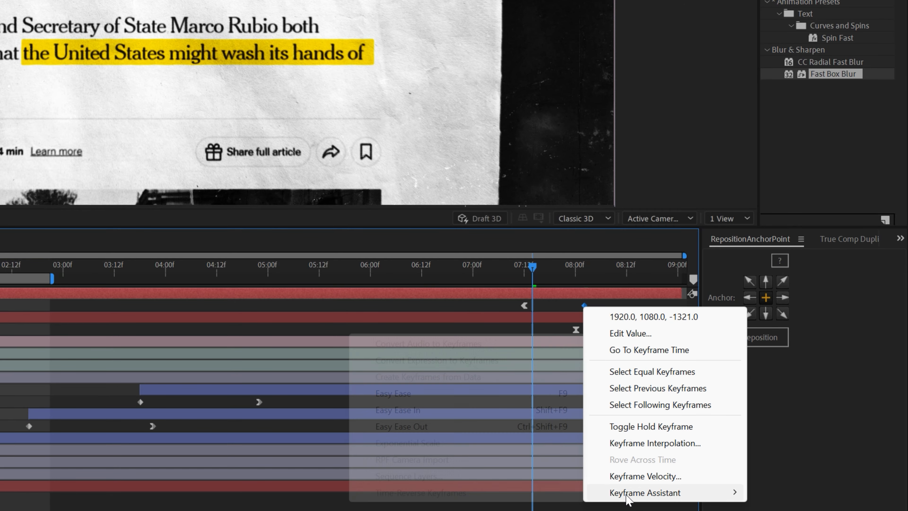
pyautogui.click(443, 410)
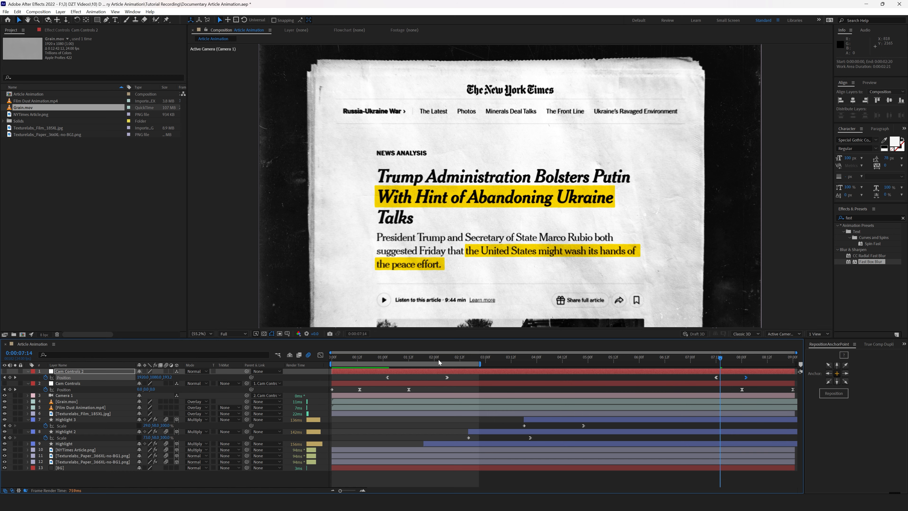
pyautogui.moveTo(439, 359); pyautogui.dragTo(703, 389)
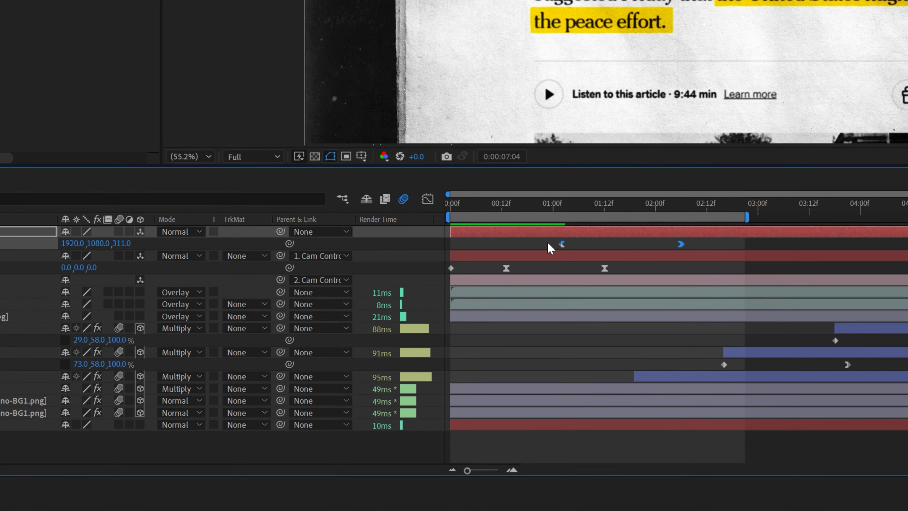
# - Set the spatial interpolation of all Cam Controls 2 Position keyframes to Linear and scrub through the animation
pyautogui.rightClick(562, 244)
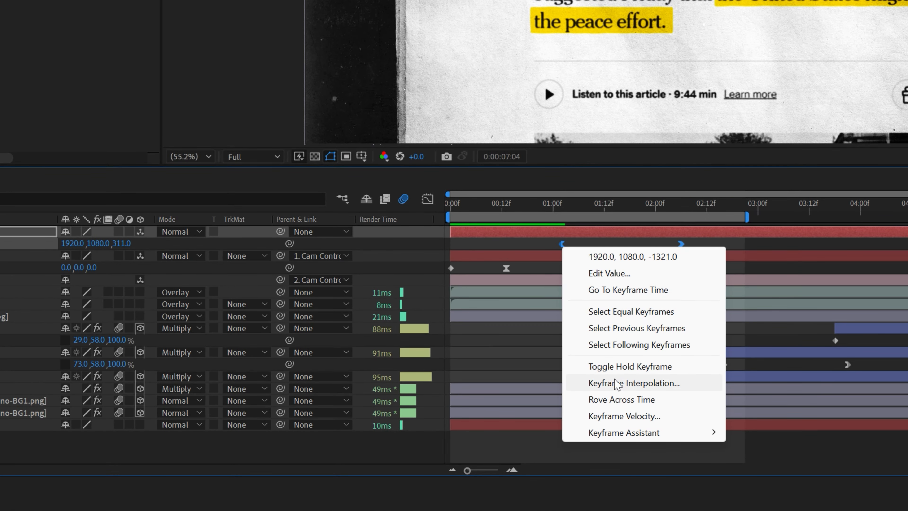
pyautogui.click(617, 385)
pyautogui.click(464, 235)
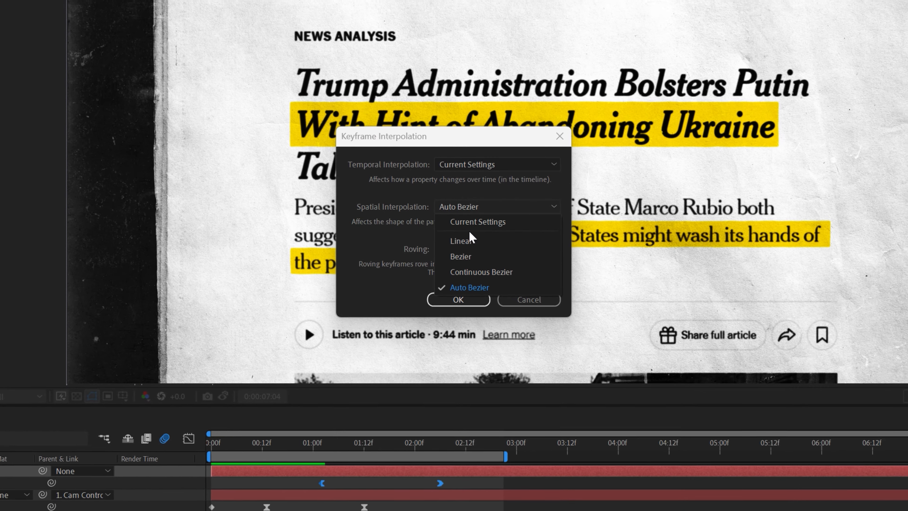
pyautogui.click(461, 246)
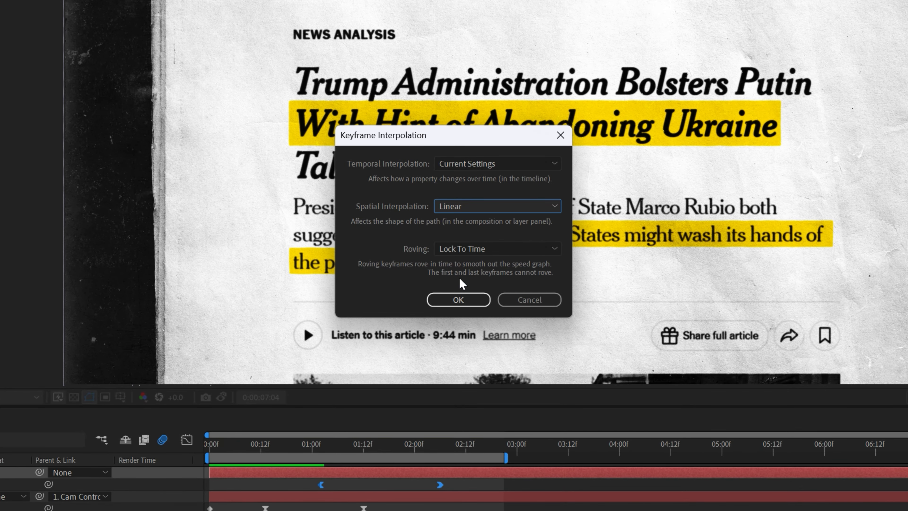
pyautogui.click(456, 294)
pyautogui.click(454, 487)
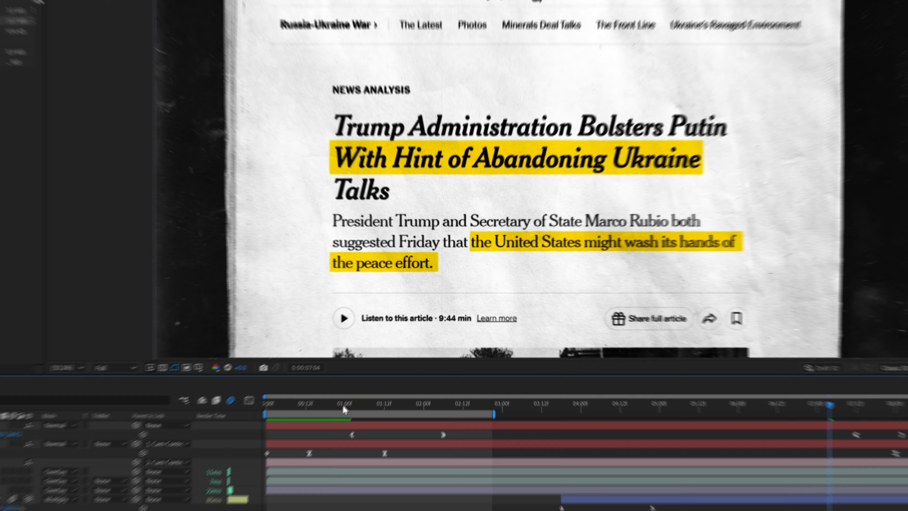
pyautogui.moveTo(308, 444); pyautogui.dragTo(360, 450)
pyautogui.moveTo(406, 363); pyautogui.dragTo(783, 406)
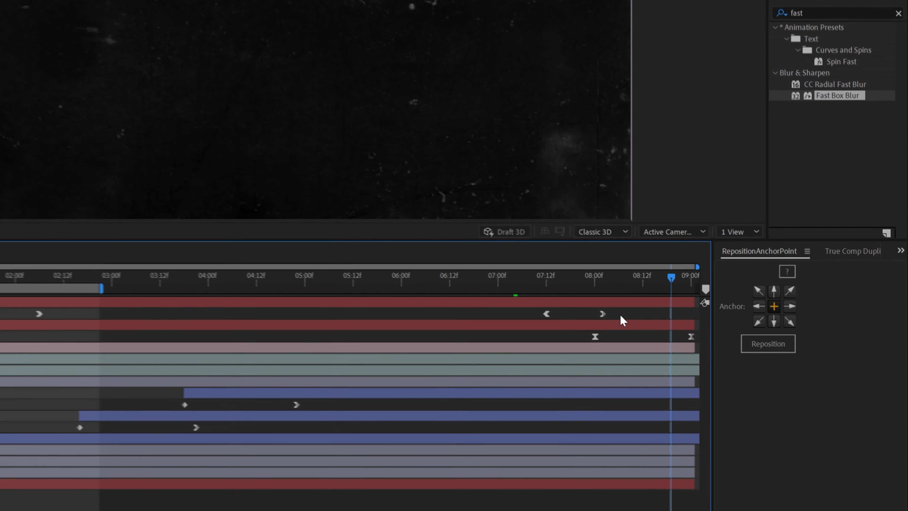
# - Move the last Cam Controls 2 Position keyframe to about 0:00:08:07 and lengthen the outgoing ease of the 0:00:07:12 keyframe in the speed graph
pyautogui.moveTo(585, 305); pyautogui.dragTo(607, 306)
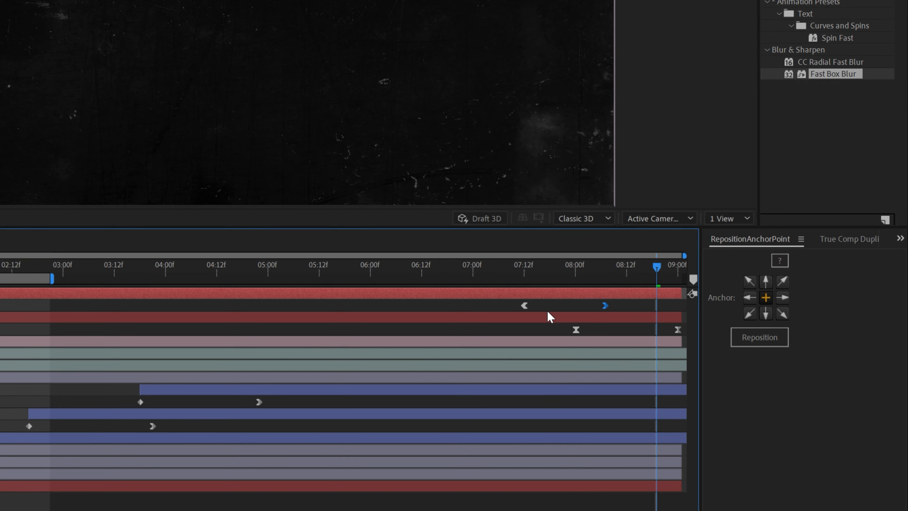
pyautogui.click(524, 306)
pyautogui.click(261, 346)
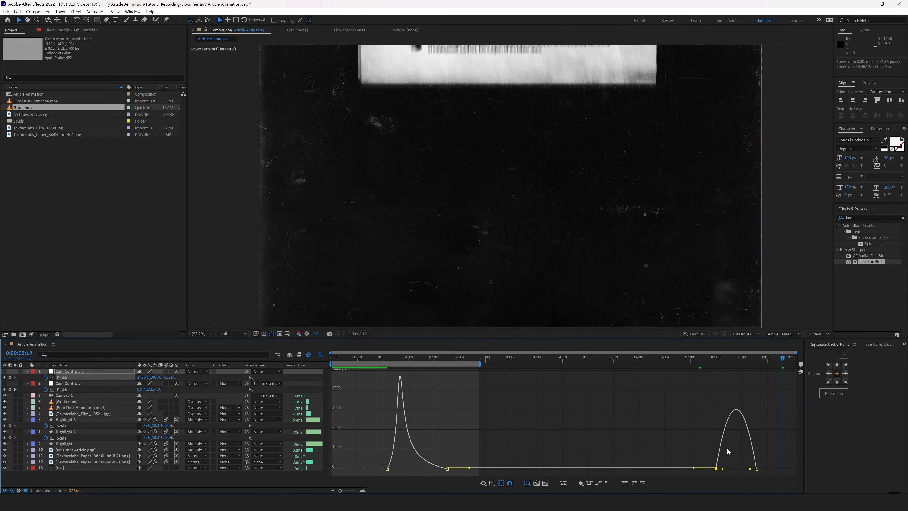
pyautogui.scroll(3, 728, 450)
pyautogui.moveTo(729, 449); pyautogui.dragTo(566, 450)
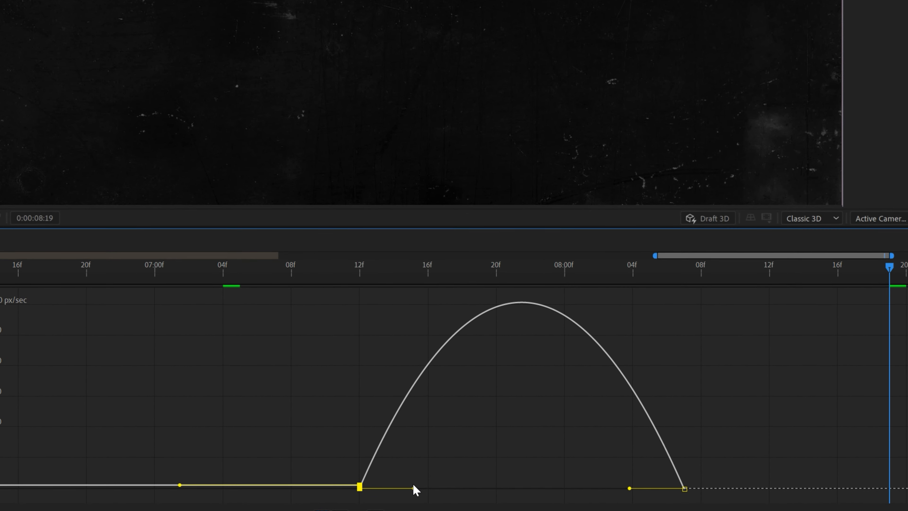
pyautogui.moveTo(414, 488); pyautogui.dragTo(442, 488)
# - Raise the outgoing speed of the 0:00:07:12 keyframe to match its incoming push-in speed, and preview the exit move
pyautogui.scroll(3, 358, 486)
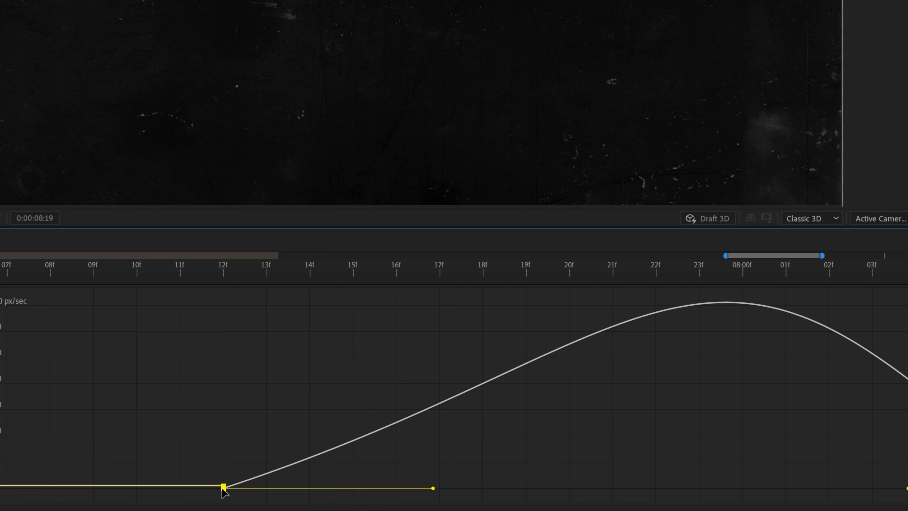
pyautogui.moveTo(224, 490); pyautogui.dragTo(226, 486)
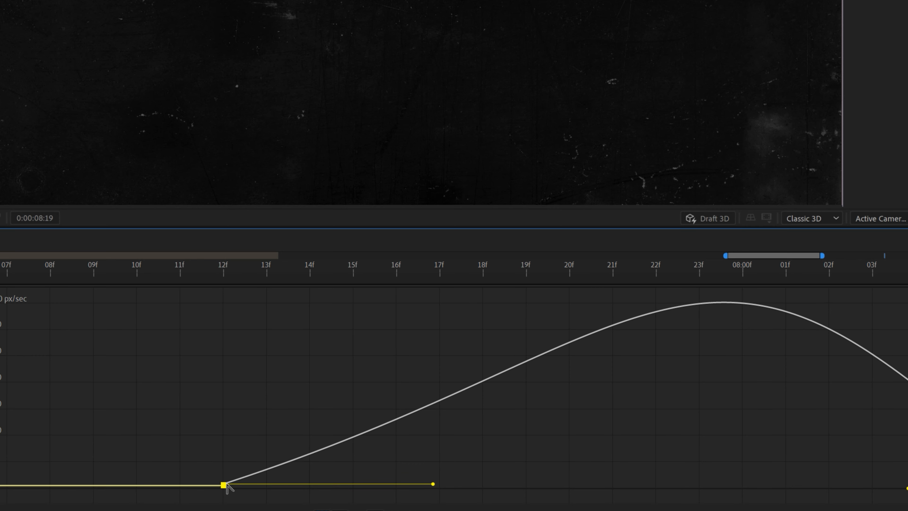
pyautogui.scroll(-3, 247, 470)
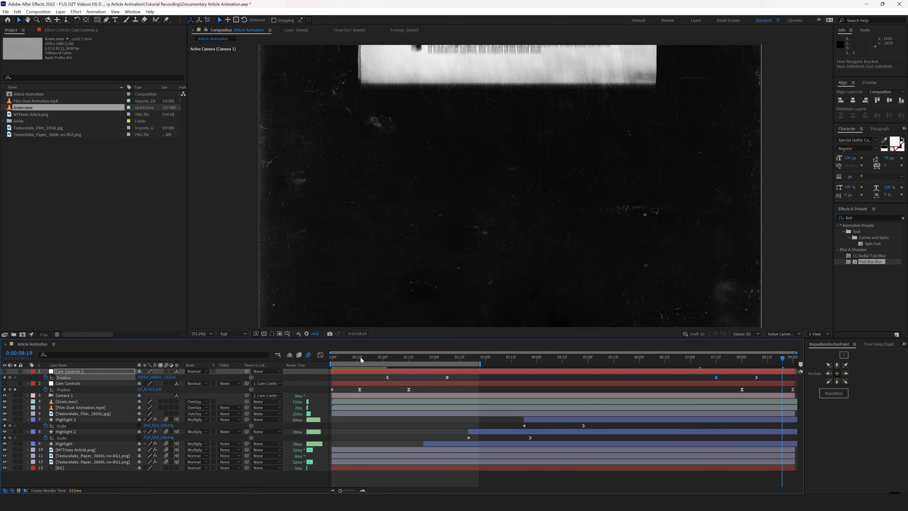
pyautogui.moveTo(361, 359); pyautogui.dragTo(631, 396)
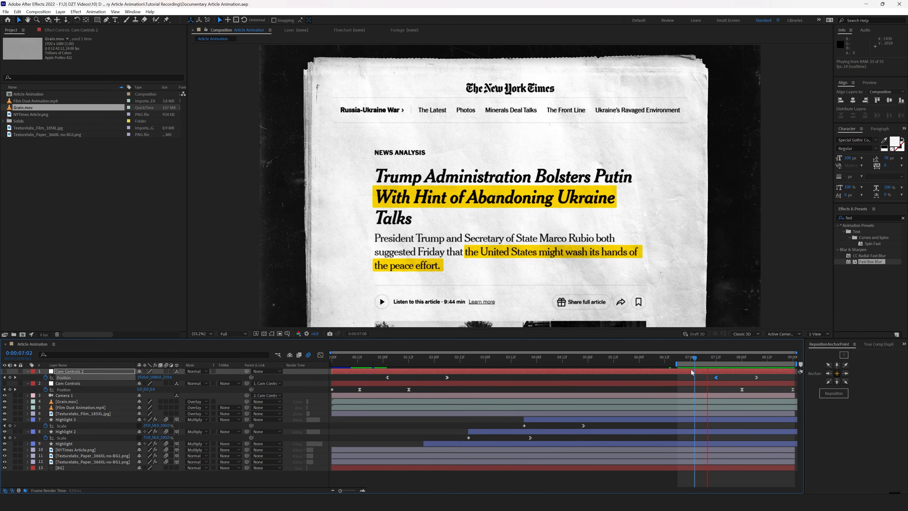
pyautogui.press('space')
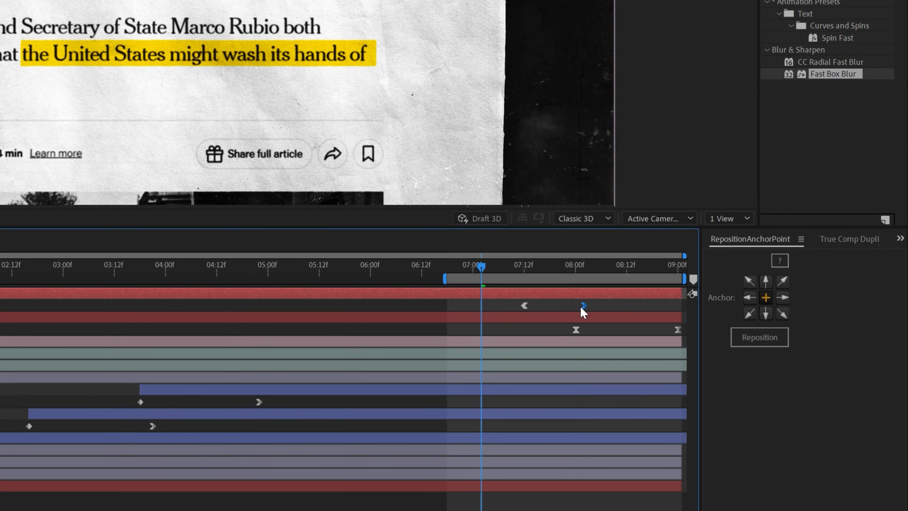
# - Shift the Cam Controls 2 exit keyframes to about 0:00:07:21 and 0:00:08:09, and the Cam Controls exit start keyframe to about 0:00:08:06
pyautogui.moveTo(596, 300); pyautogui.dragTo(506, 351)
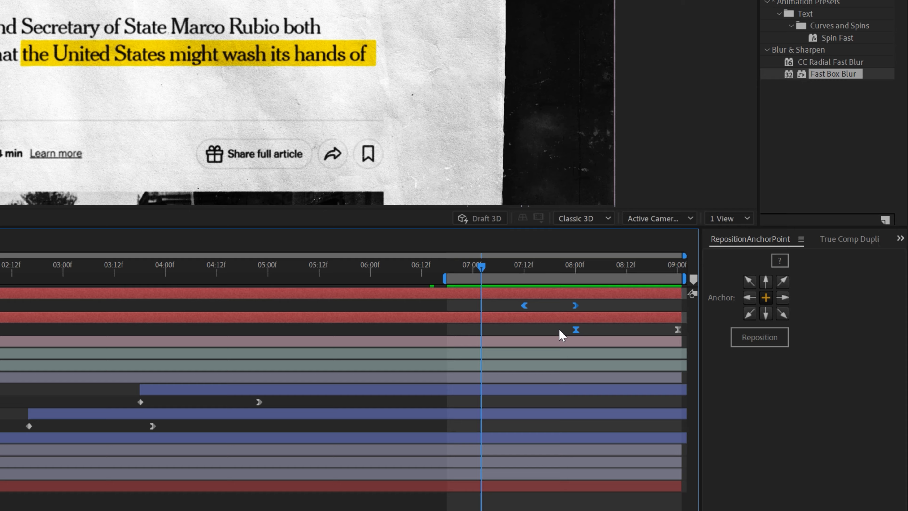
pyautogui.moveTo(576, 331); pyautogui.dragTo(610, 332)
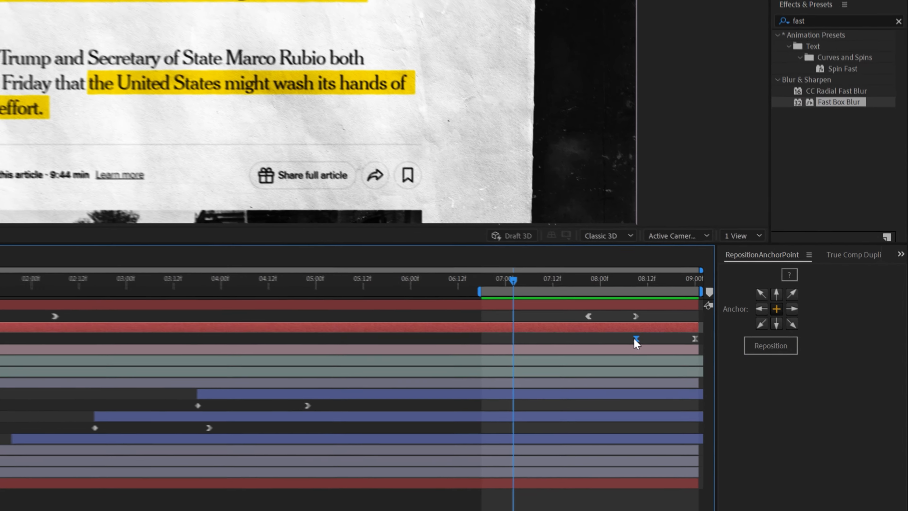
pyautogui.click(739, 381)
# - Lengthen the outgoing ease of the Cam Controls exit start keyframe in the speed graph
pyautogui.hotkey('shift', 'F3')
pyautogui.scroll(2, 617, 451)
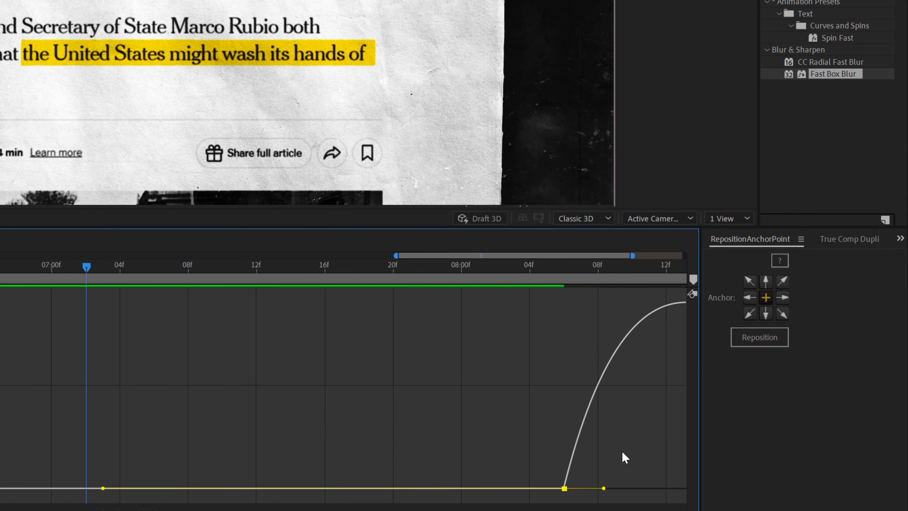
pyautogui.moveTo(620, 452); pyautogui.dragTo(451, 486)
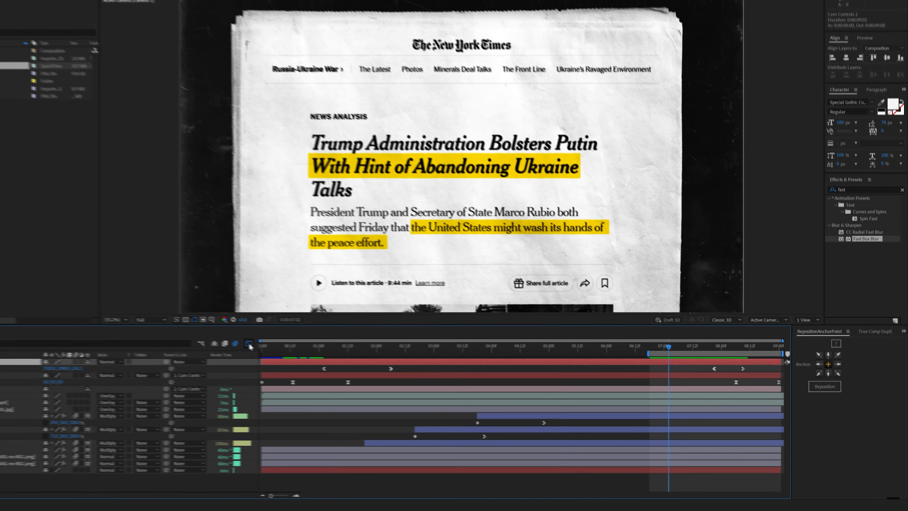
# - Match the incoming speed of the Cam Controls 2 Position keyframe at 0:00:02:06 to its outgoing push-in speed in the speed graph
pyautogui.click(250, 346)
pyautogui.click(79, 378)
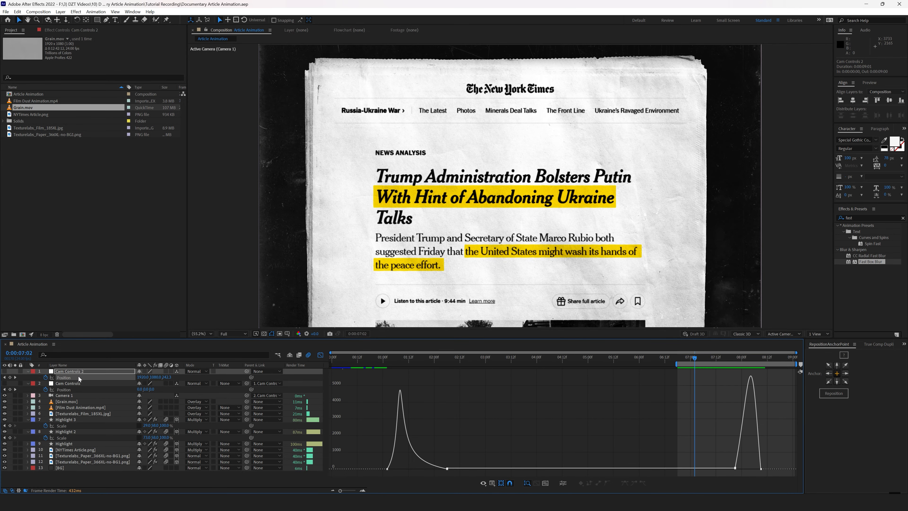
pyautogui.scroll(5, 449, 458)
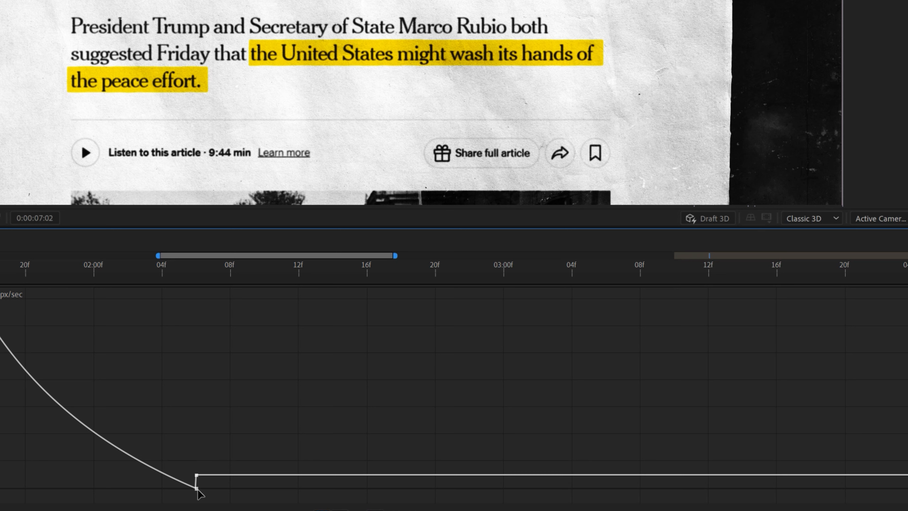
pyautogui.moveTo(196, 488); pyautogui.dragTo(199, 476)
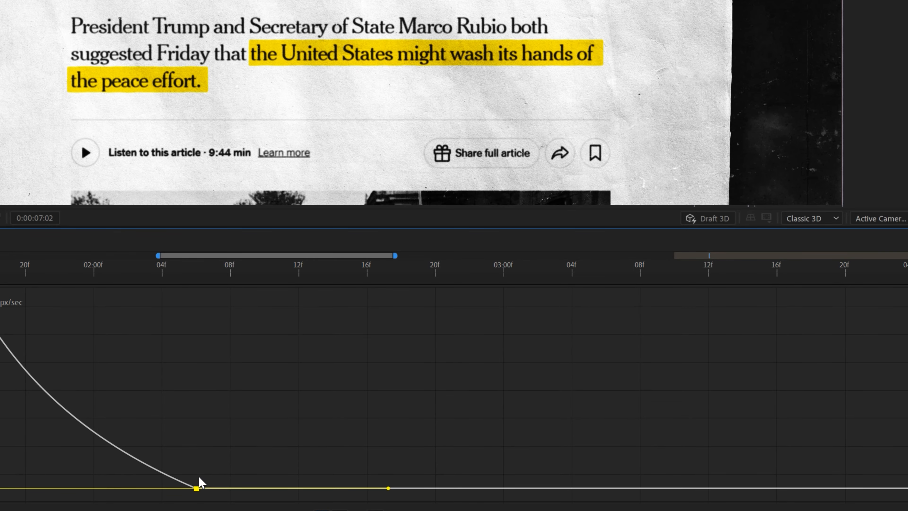
pyautogui.scroll(-3, 458, 418)
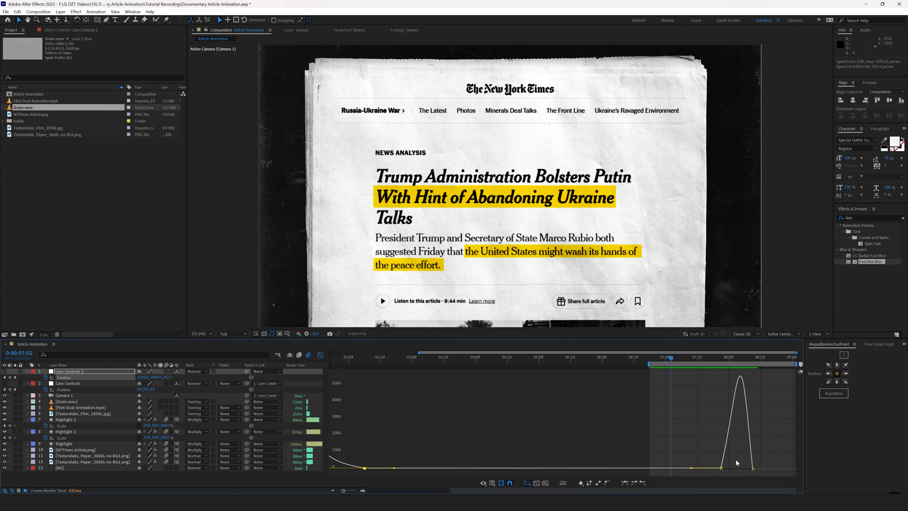
# - Refine the Cam Controls Position speed curve at 0:00:08:06 so the exit accelerates more gradually
pyautogui.click(67, 390)
pyautogui.scroll(-2, 668, 455)
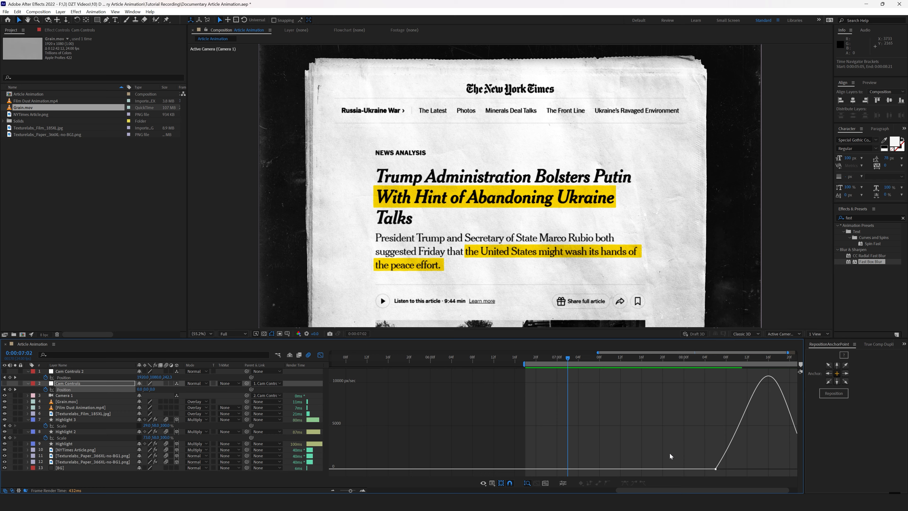
pyautogui.scroll(3, 683, 457)
pyautogui.moveTo(761, 463); pyautogui.dragTo(633, 469)
pyautogui.click(570, 469)
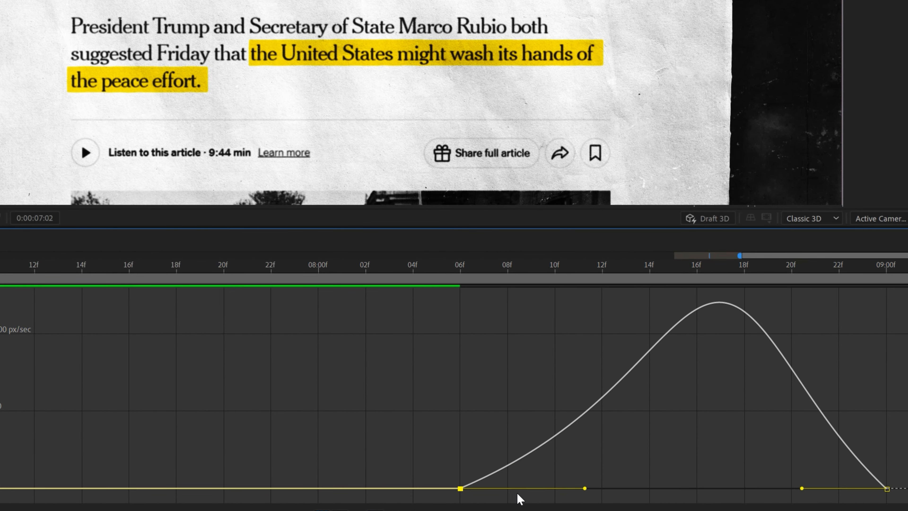
# - Lower the outgoing speed of the Cam Controls Position keyframe at 0:00:01:12 to its incoming speed and lengthen its incoming ease
pyautogui.moveTo(736, 496); pyautogui.dragTo(419, 491)
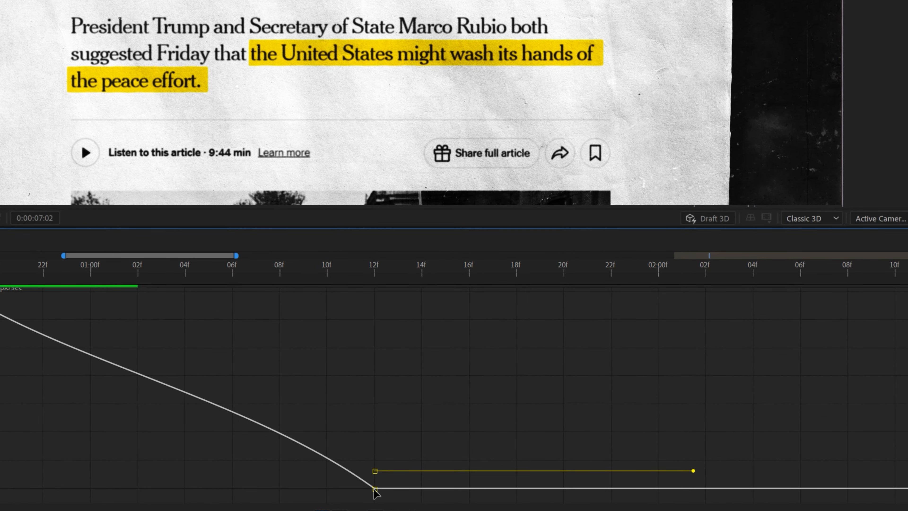
pyautogui.moveTo(374, 473); pyautogui.dragTo(374, 487)
pyautogui.moveTo(283, 488); pyautogui.dragTo(219, 487)
pyautogui.hscroll(-5, 218, 487)
# - Align the incoming and outgoing speeds of the Cam Controls Position keyframe at 0:00:00:13 for a continuous entry curve
pyautogui.moveTo(70, 375)
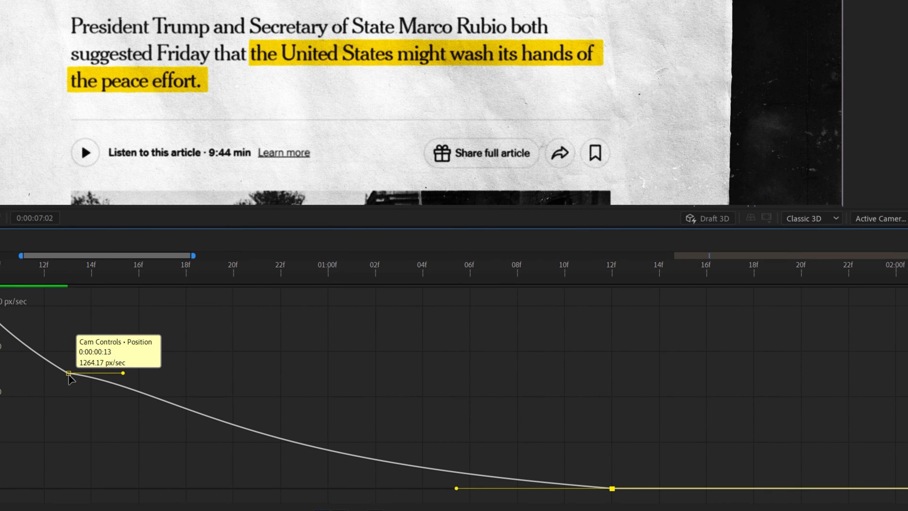
pyautogui.moveTo(69, 372); pyautogui.dragTo(73, 352)
pyautogui.hscroll(-5, 454, 390)
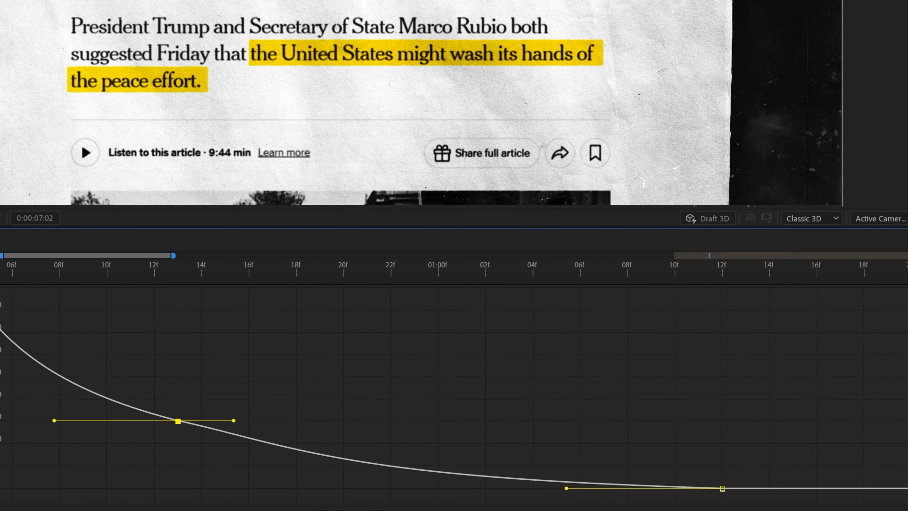